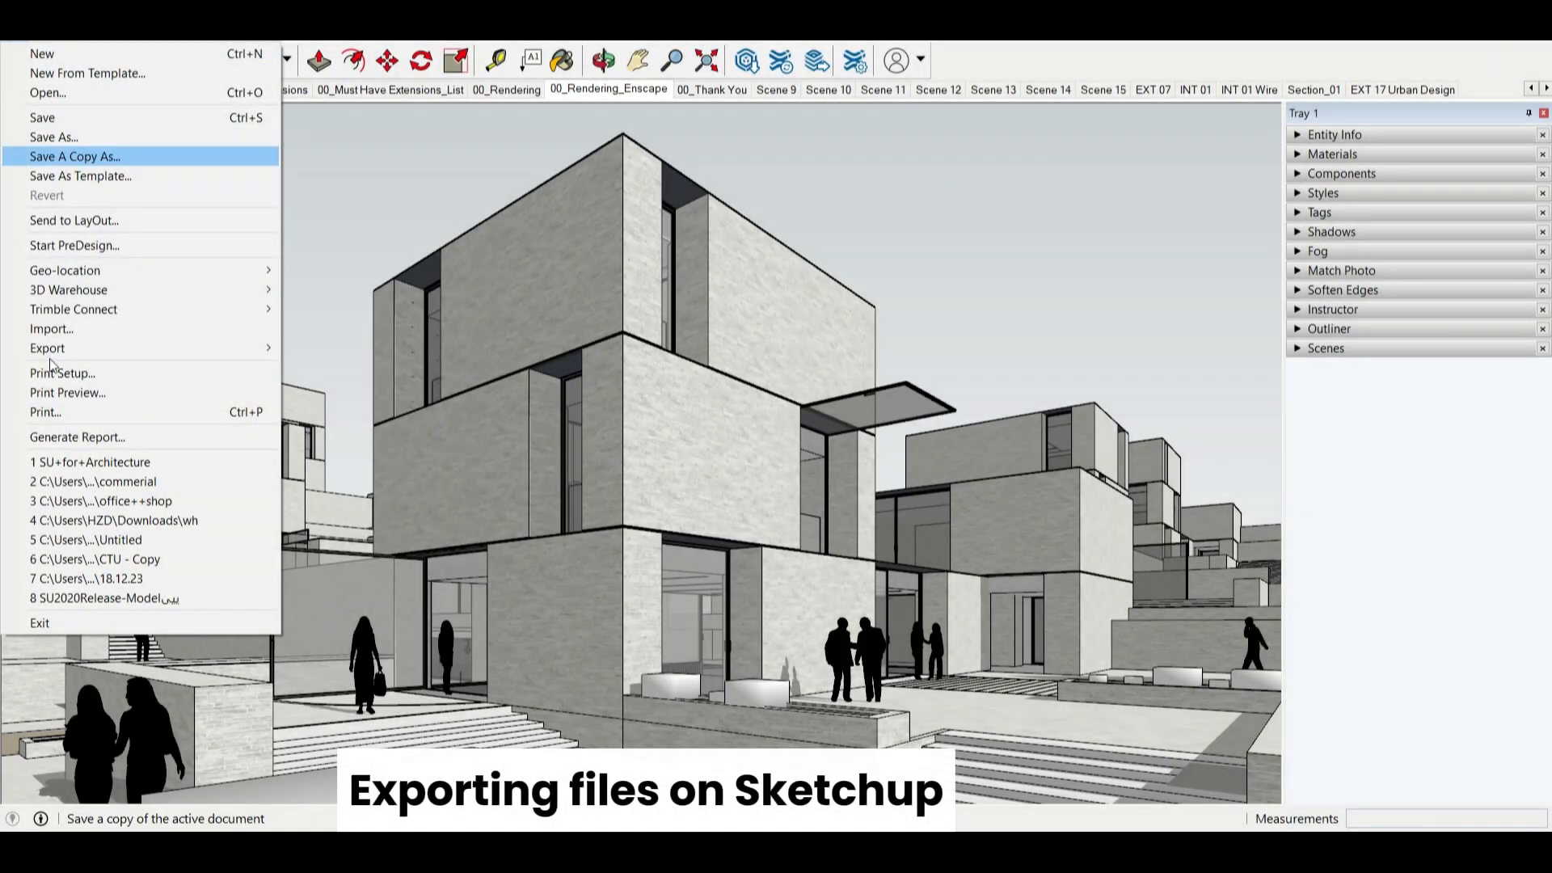
Export the current view as a 2D graphic in PDF format, replacing the existing SU+for+Architecture.pdf.
mouse_move(53, 350)
left_click(314, 368)
left_click(802, 458)
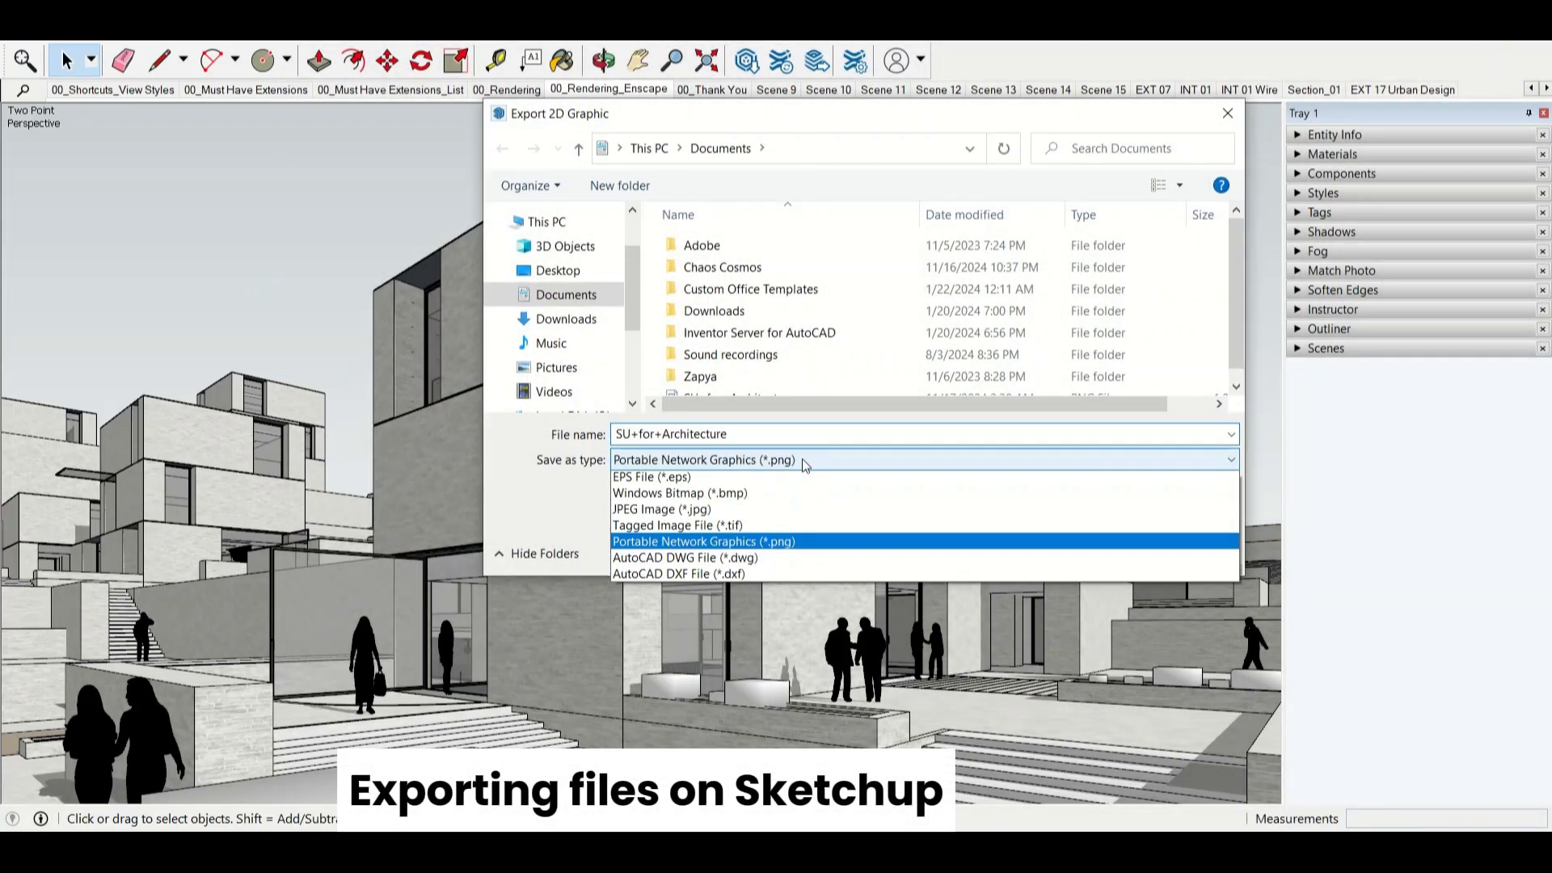
left_click(781, 485)
left_click(1065, 552)
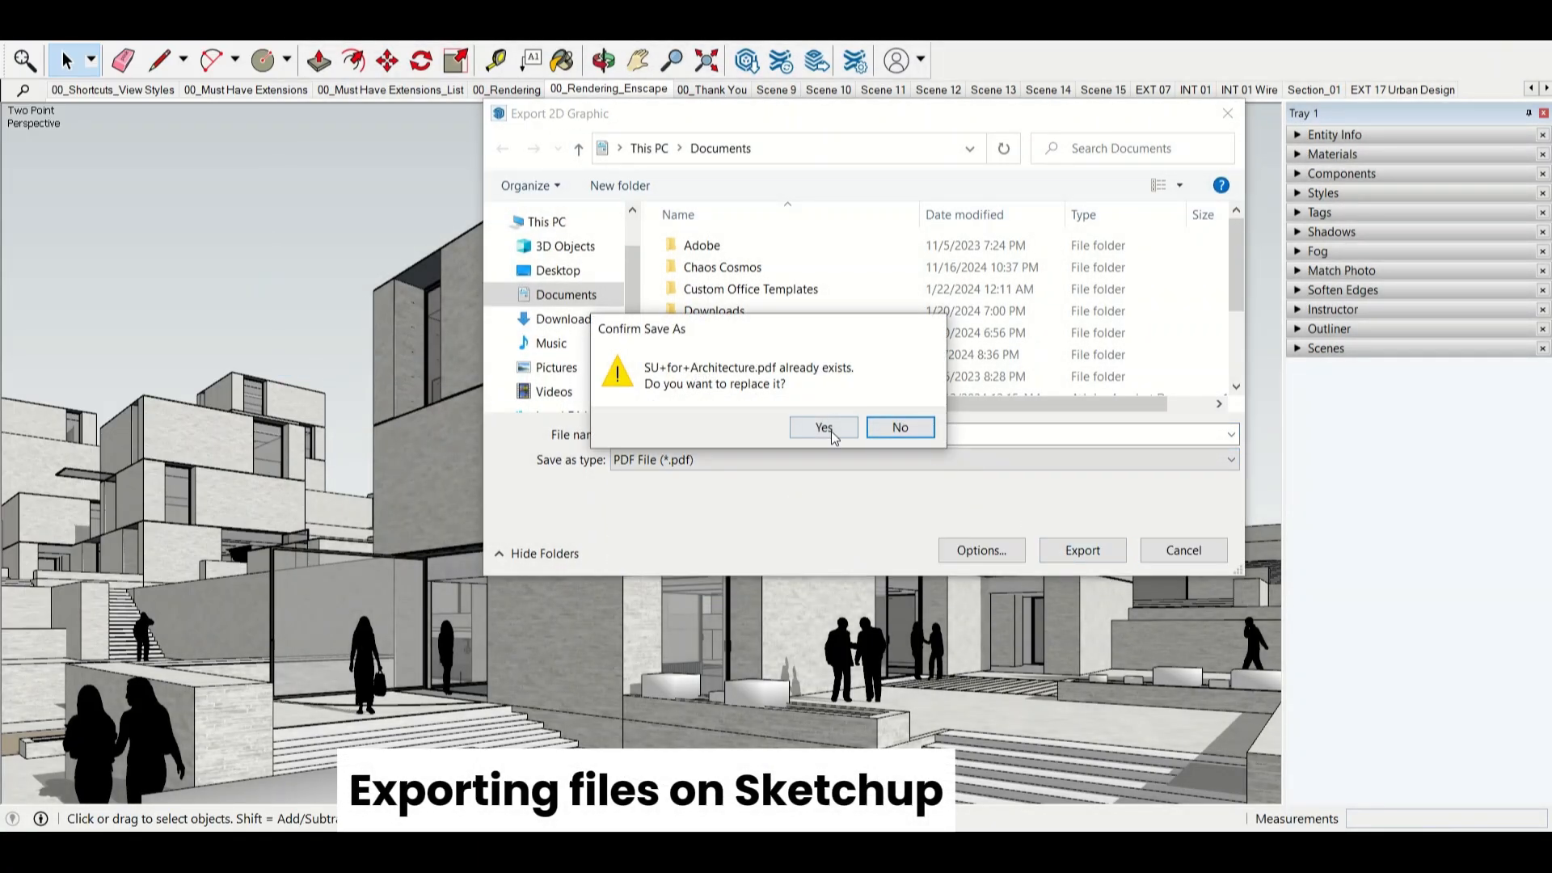
left_click(825, 426)
In Illustrator, copy all the artwork from SU+for+Architecture55.pdf and paste it into the Untitled-1 document.
key("ctrl+a")
key("ctrl+c")
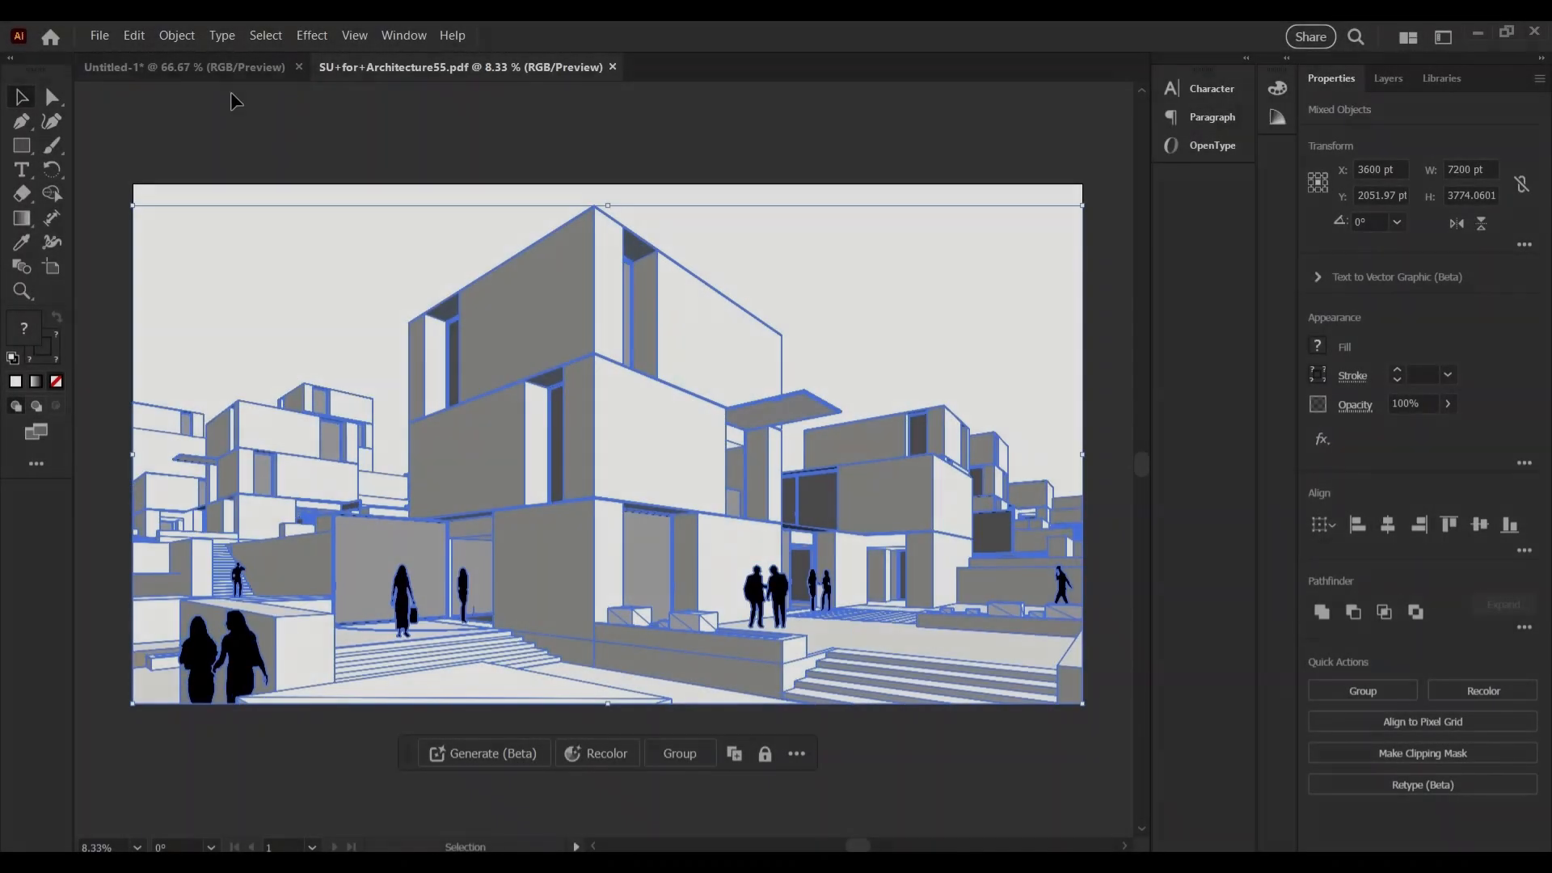
left_click(185, 67)
key("ctrl+v")
Scale the pasted building artwork to about 844 by 443 pt and place it along the artboard's lower edge.
scroll(745, 631, "down", 7)
left_click_drag(919, 818, 821, 760)
left_click_drag(635, 353, 637, 511)
left_click_drag(637, 730, 656, 573)
scroll(642, 548, "up", 5)
left_click_drag(615, 351, 615, 440)
left_click_drag(615, 689, 615, 670)
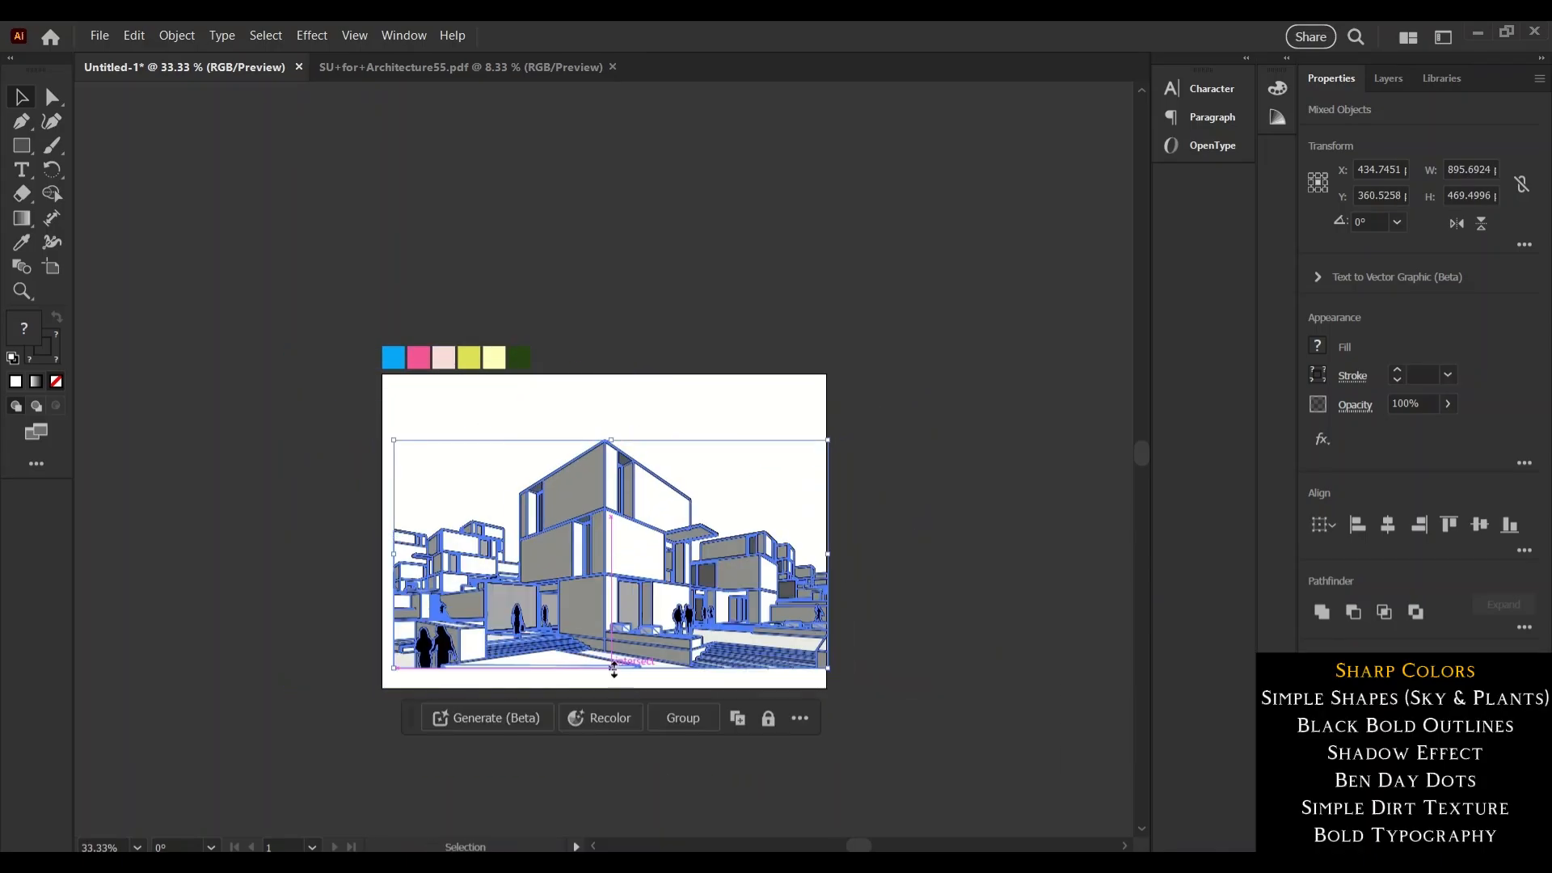
scroll(547, 657, "up", 1)
left_click_drag(315, 503, 301, 502)
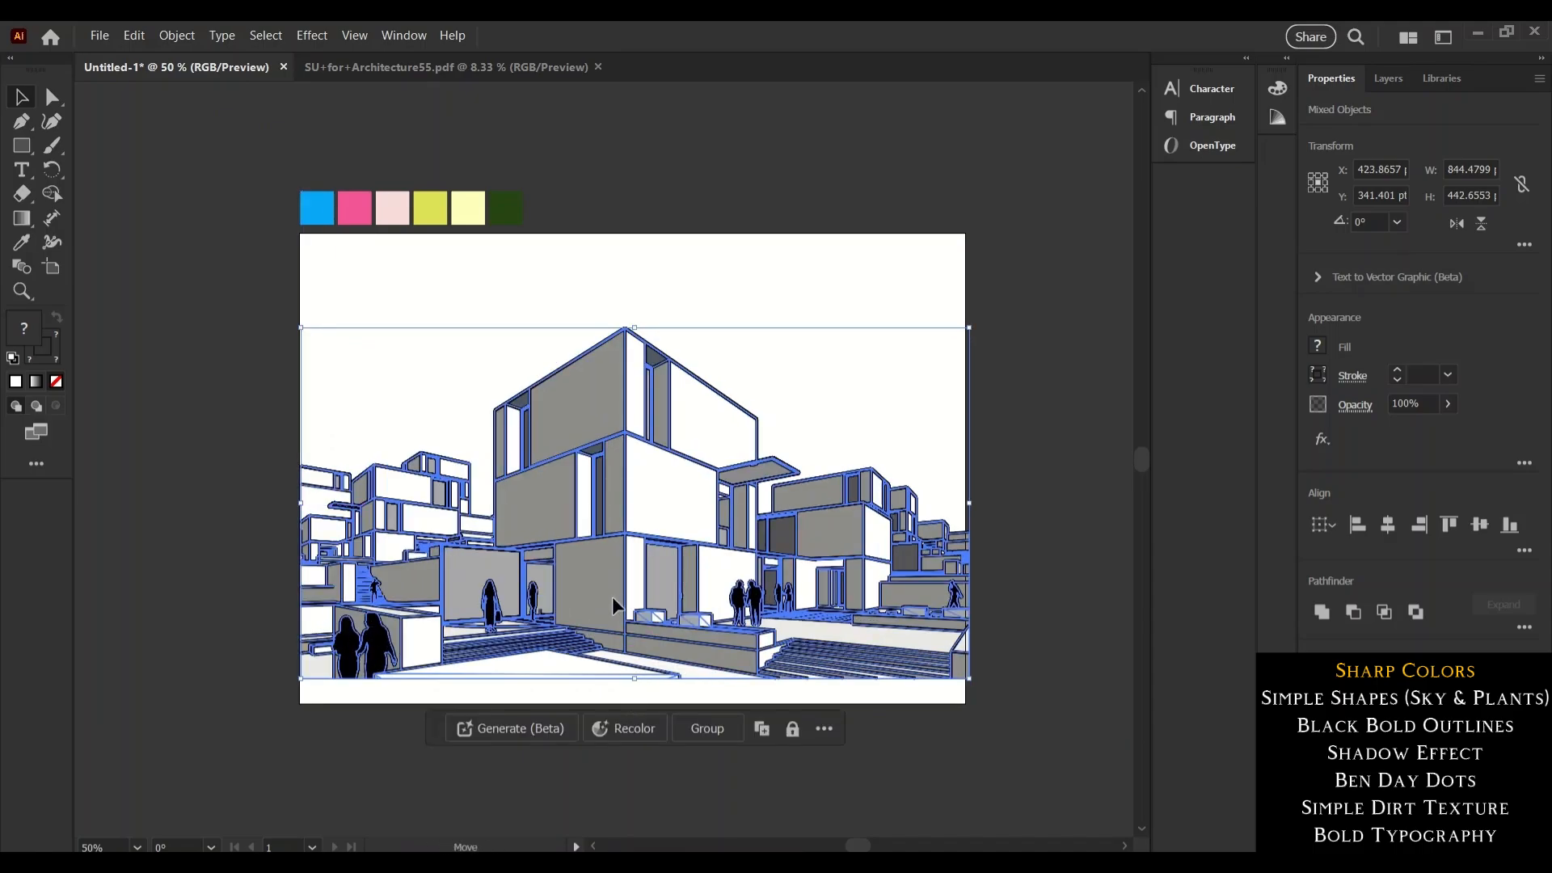
left_click_drag(612, 606, 610, 632)
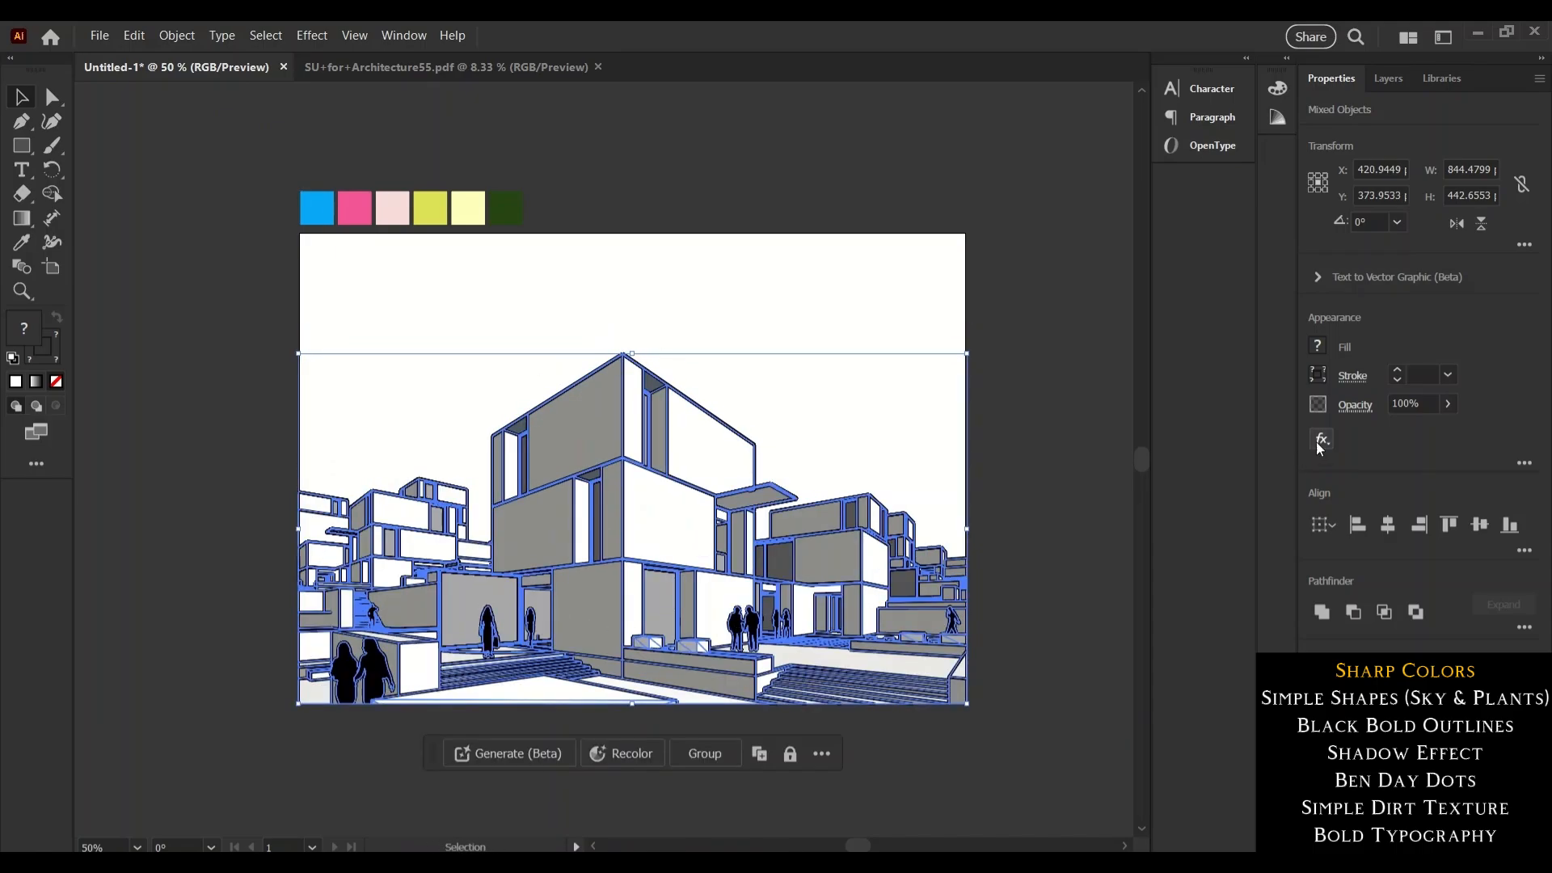
Set the stroke weight of the whole building artwork to 0.5 pt and deselect it.
left_click(1448, 375)
left_click(1461, 395)
left_click(1080, 407)
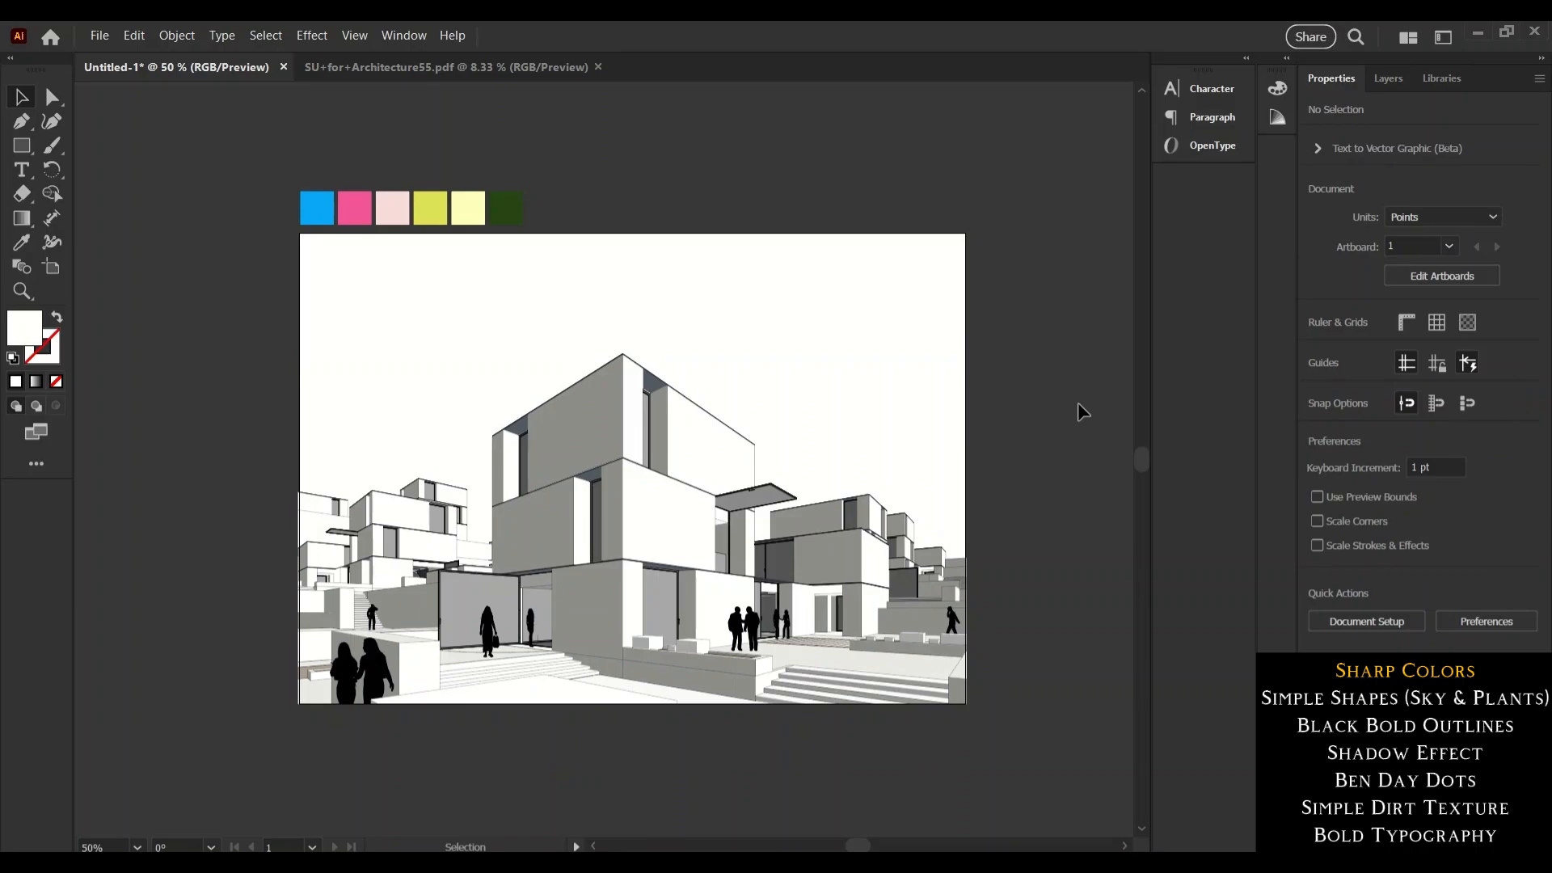
Select all shaded gray wall faces by matching fill color and recolor them with the hot pink palette swatch.
scroll(876, 556, "up", 1)
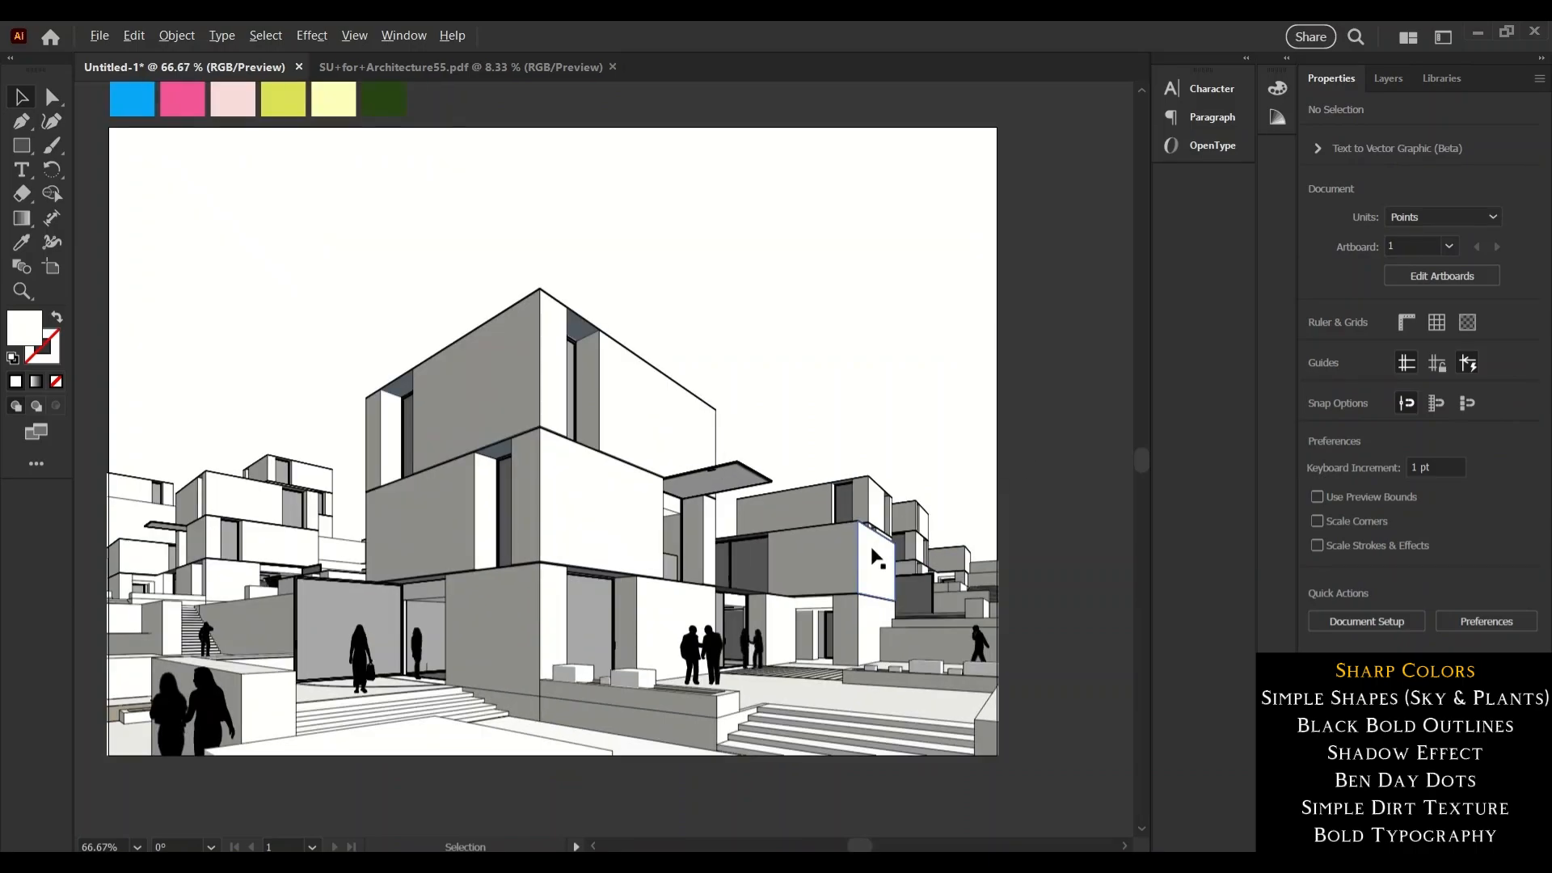
left_click_drag(877, 558, 914, 596)
left_click(547, 441)
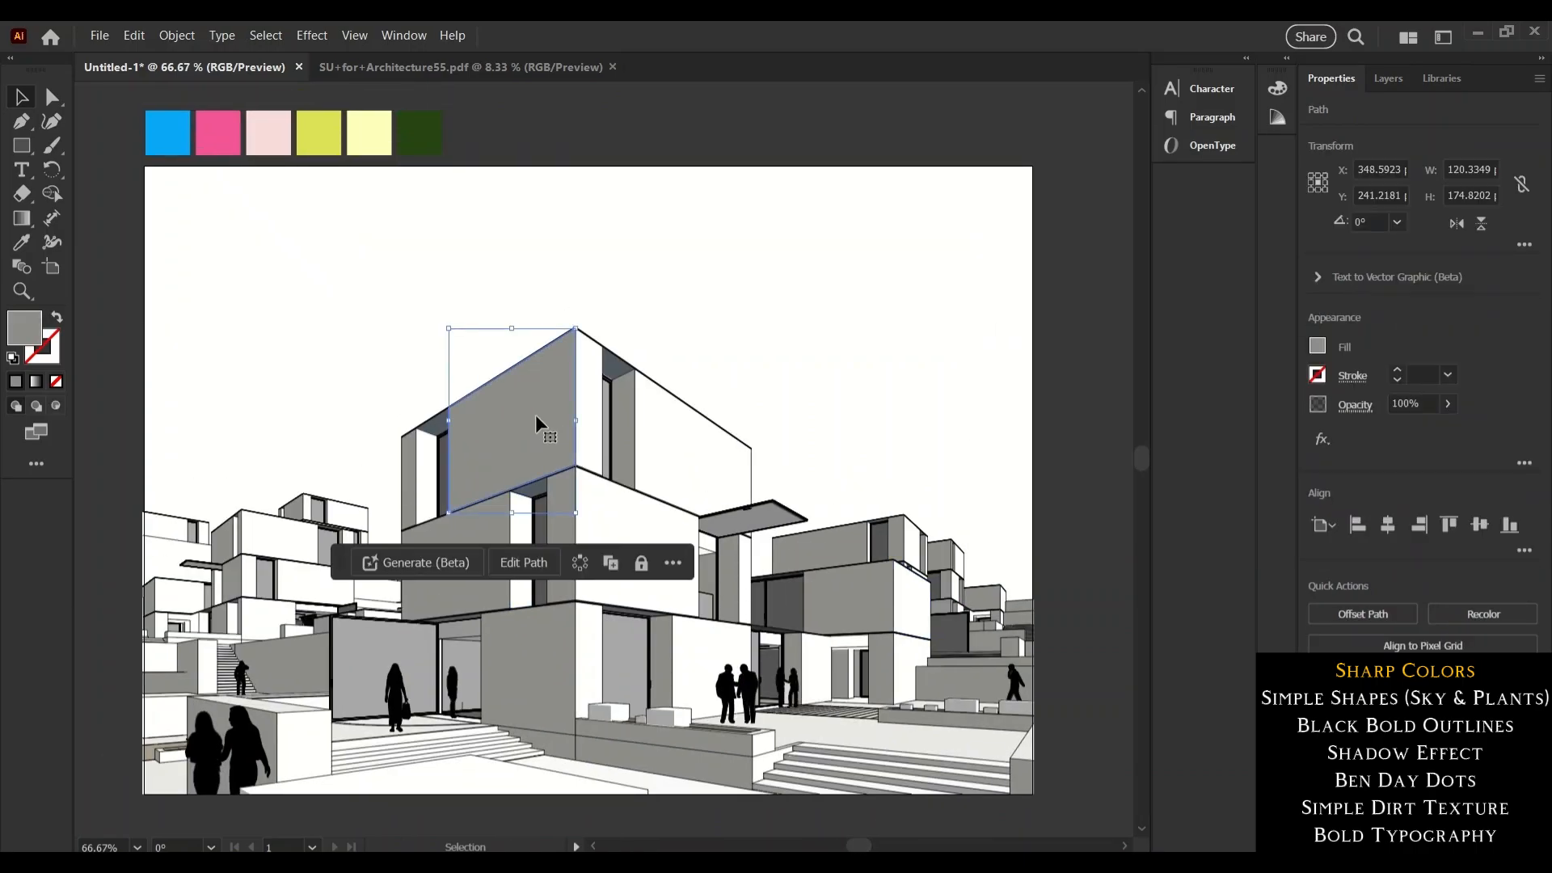
left_click(266, 35)
mouse_move(279, 202)
left_click(606, 307)
left_click(21, 242)
left_click(226, 132)
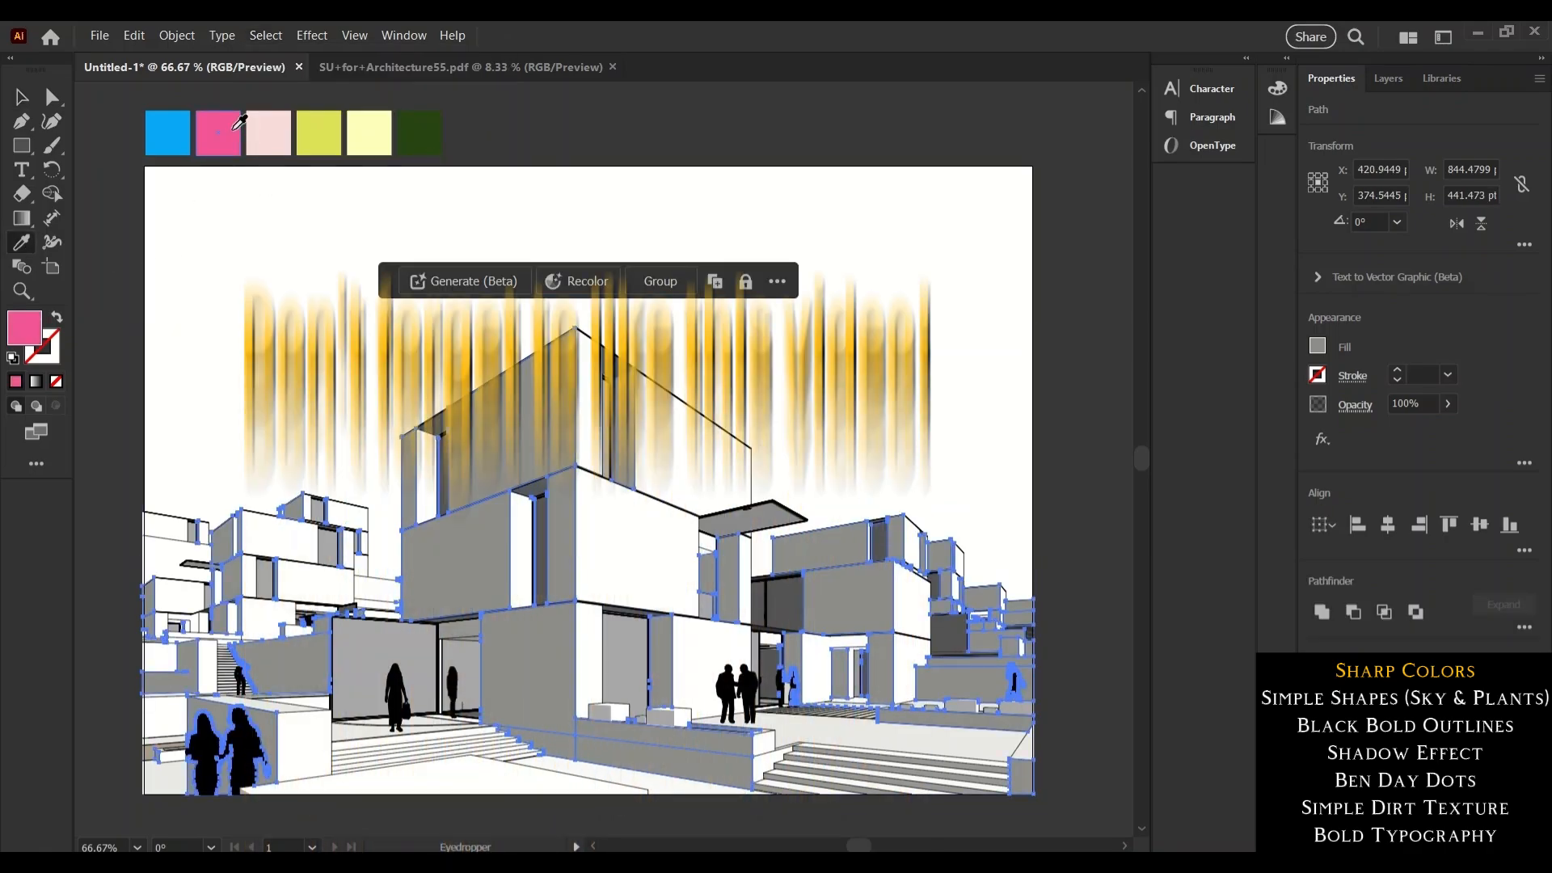
left_click(22, 98)
Select all white wall faces by matching fill color and recolor them with the pale pink palette swatch.
left_click(693, 465)
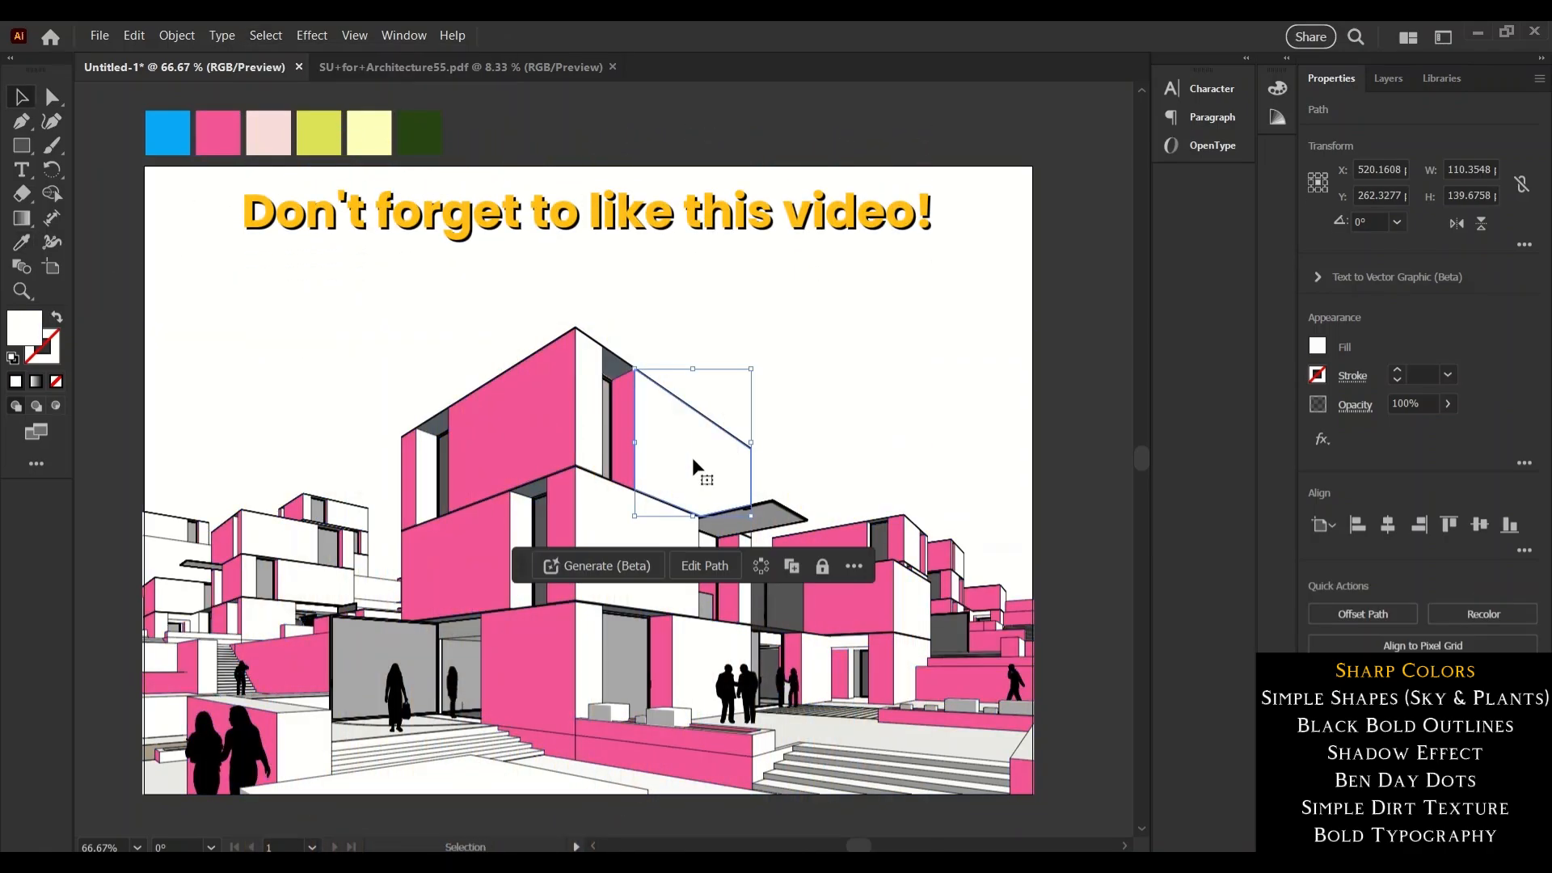
left_click(266, 36)
mouse_move(279, 201)
left_click(606, 308)
key("i")
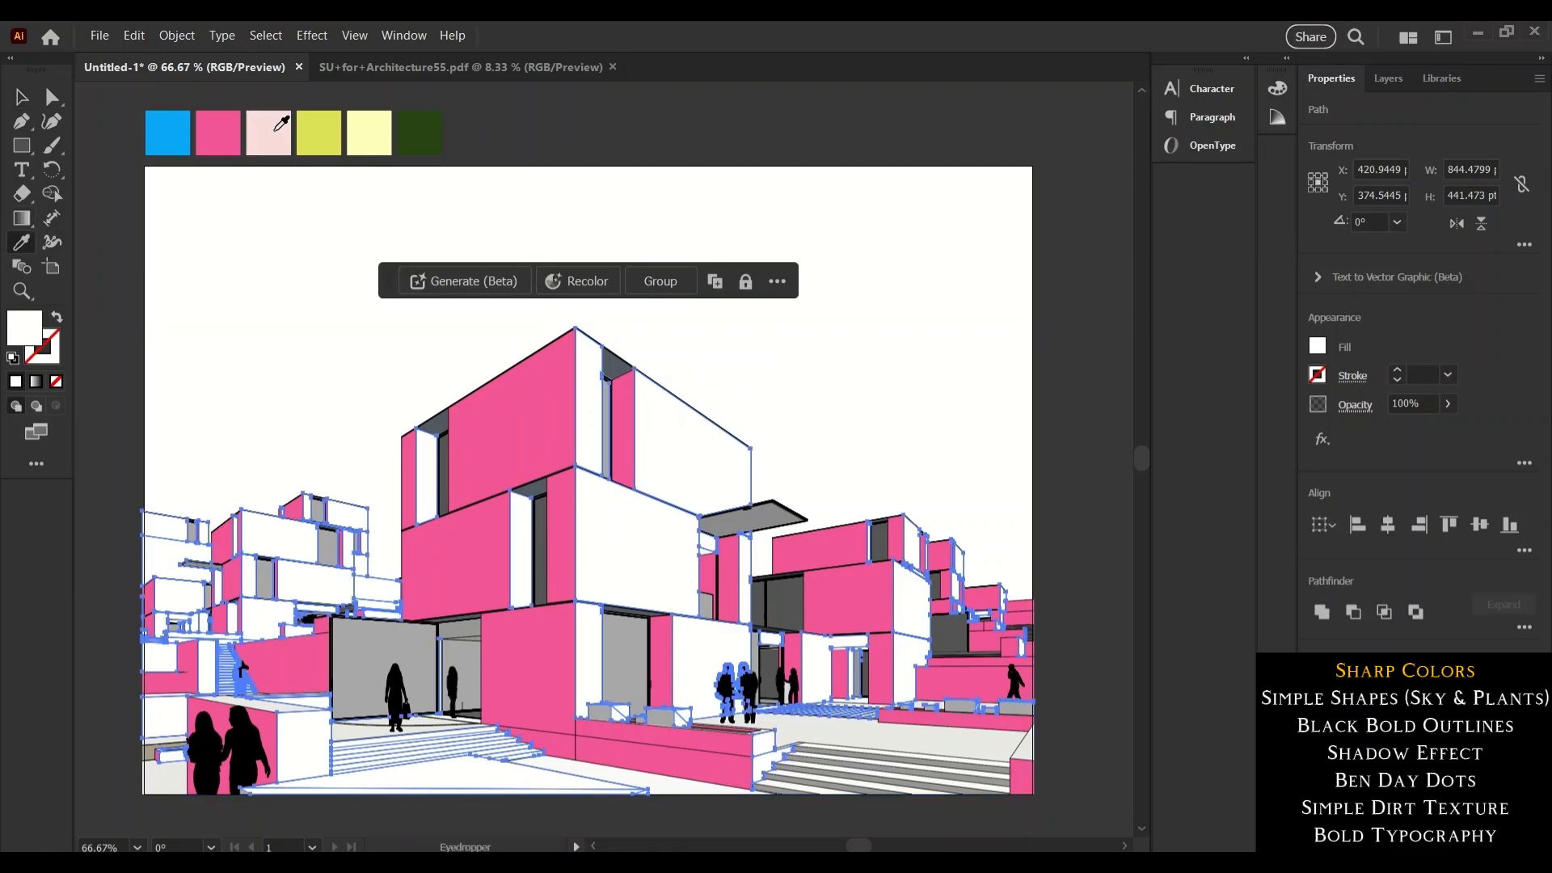
left_click(276, 130)
key("v")
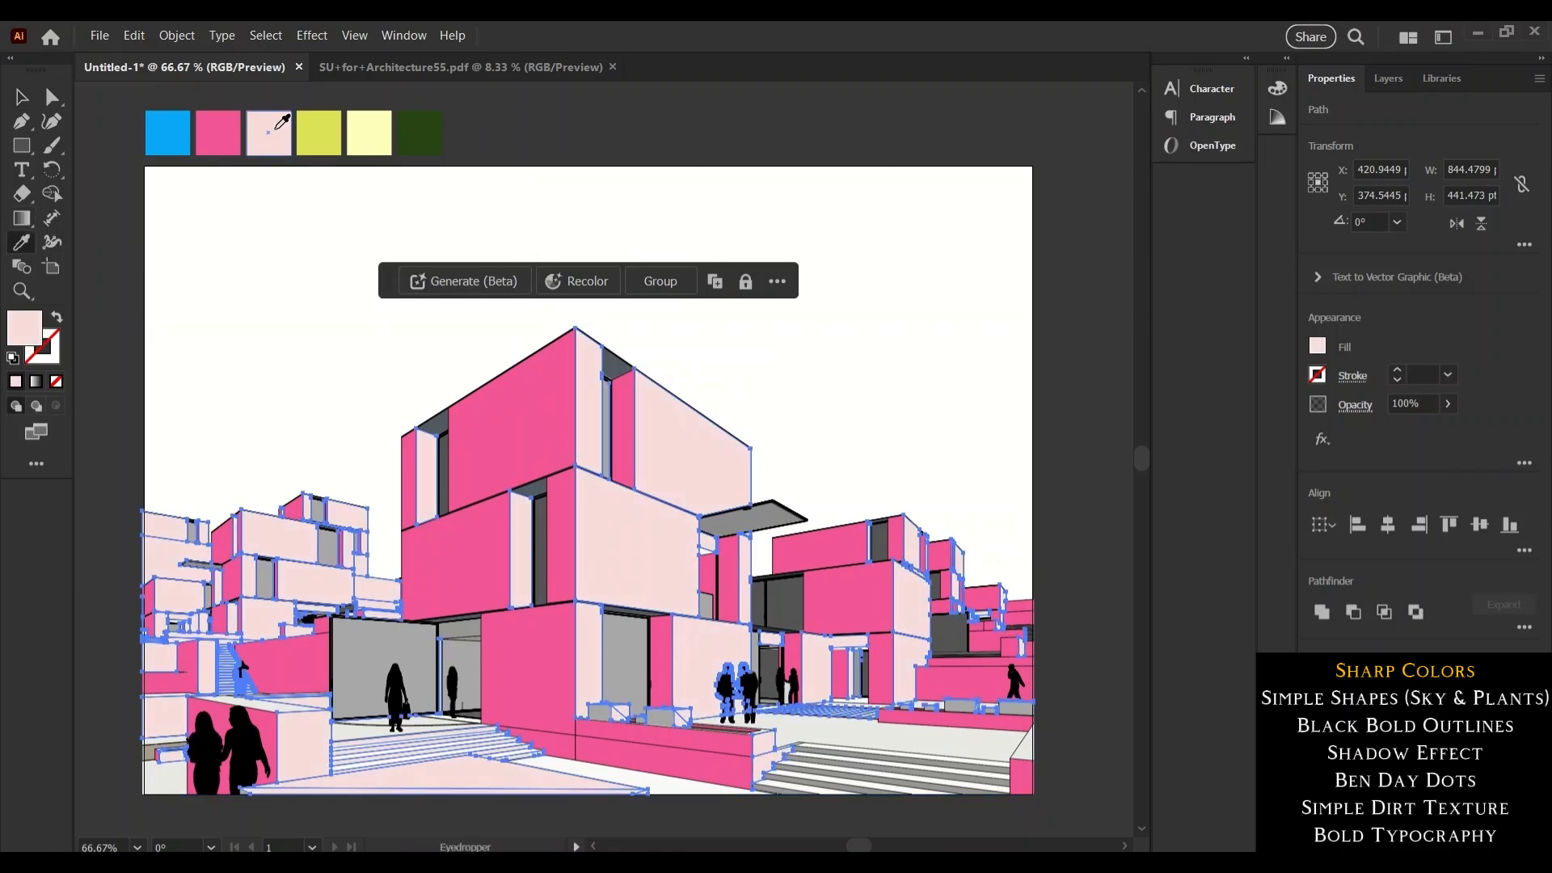
Select all light gray window panes by matching fill color and recolor them with the pale yellow palette swatch.
left_click(626, 646)
left_click(266, 35)
mouse_move(283, 200)
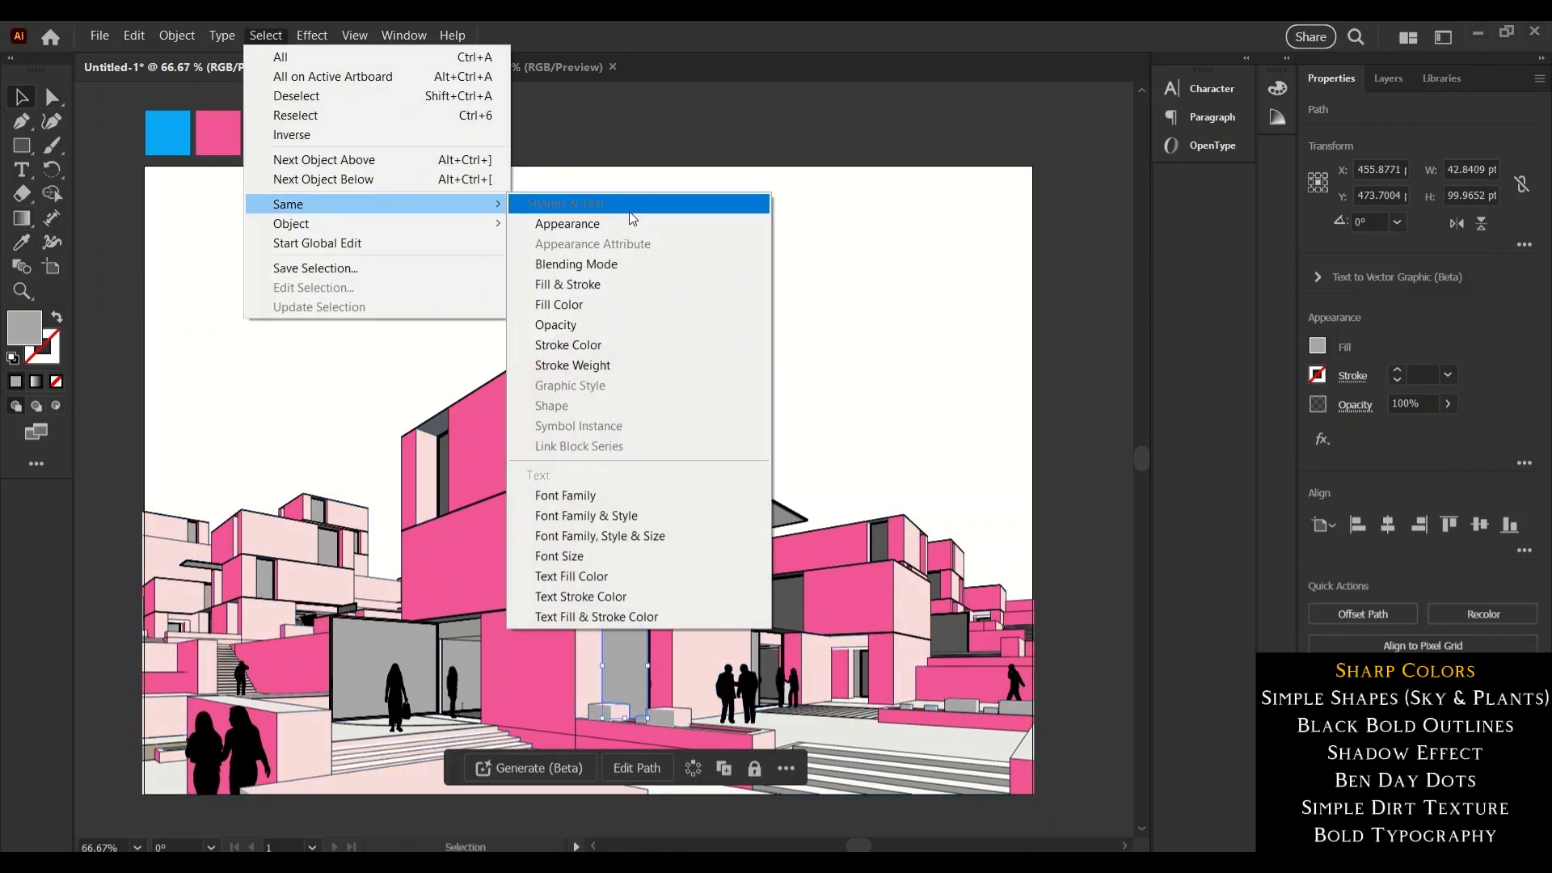
left_click(596, 305)
key("i")
left_click(359, 131)
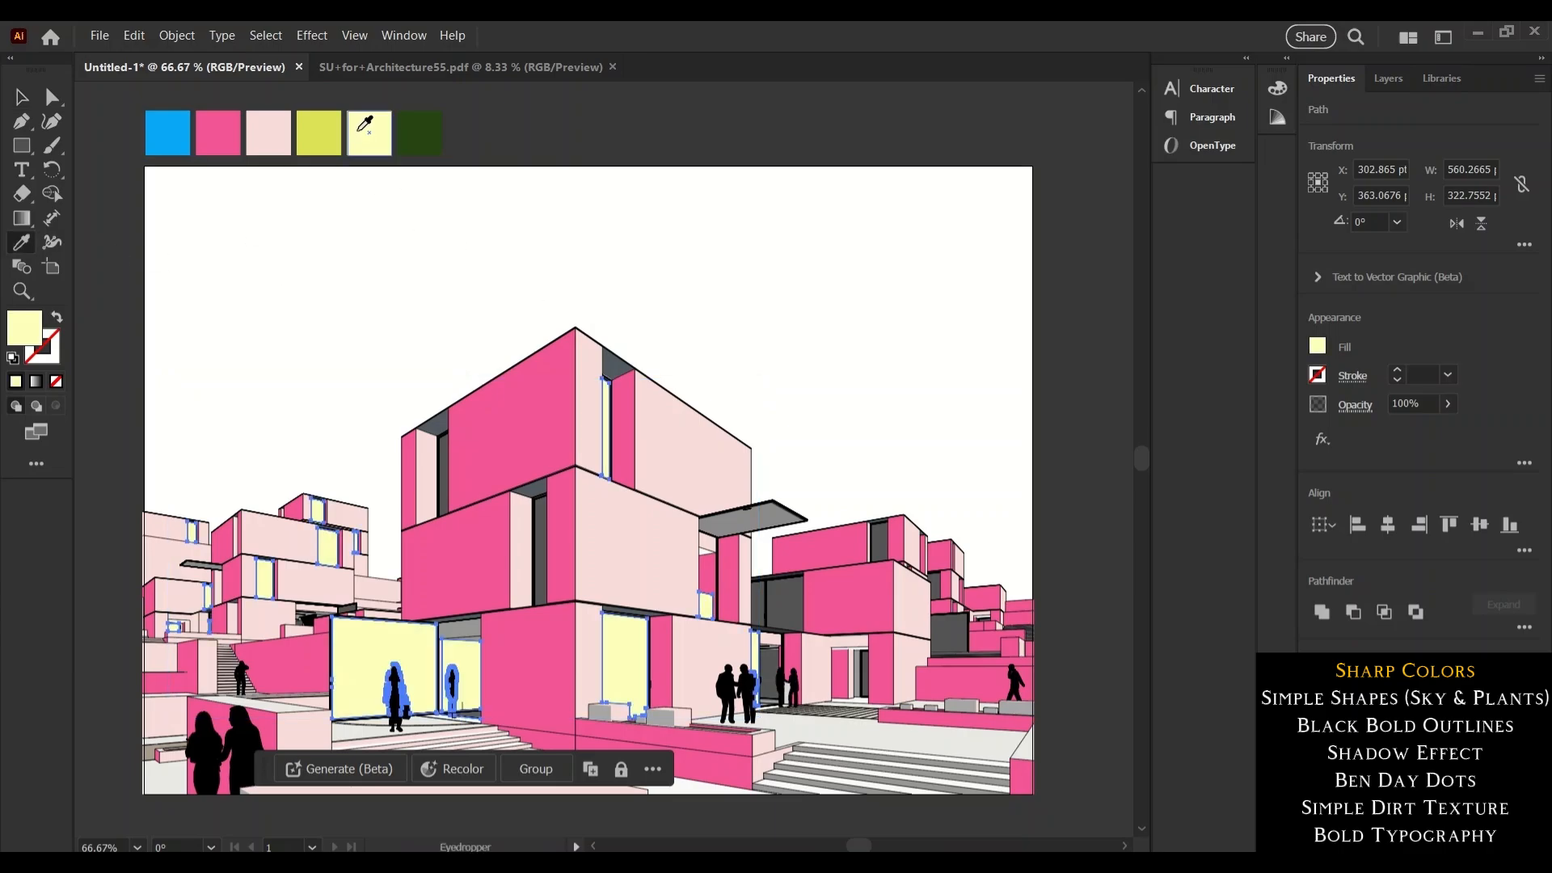
key("v")
Select all dark gray window panes by matching fill color and recolor them with the yellow-green palette swatch.
left_click(546, 546)
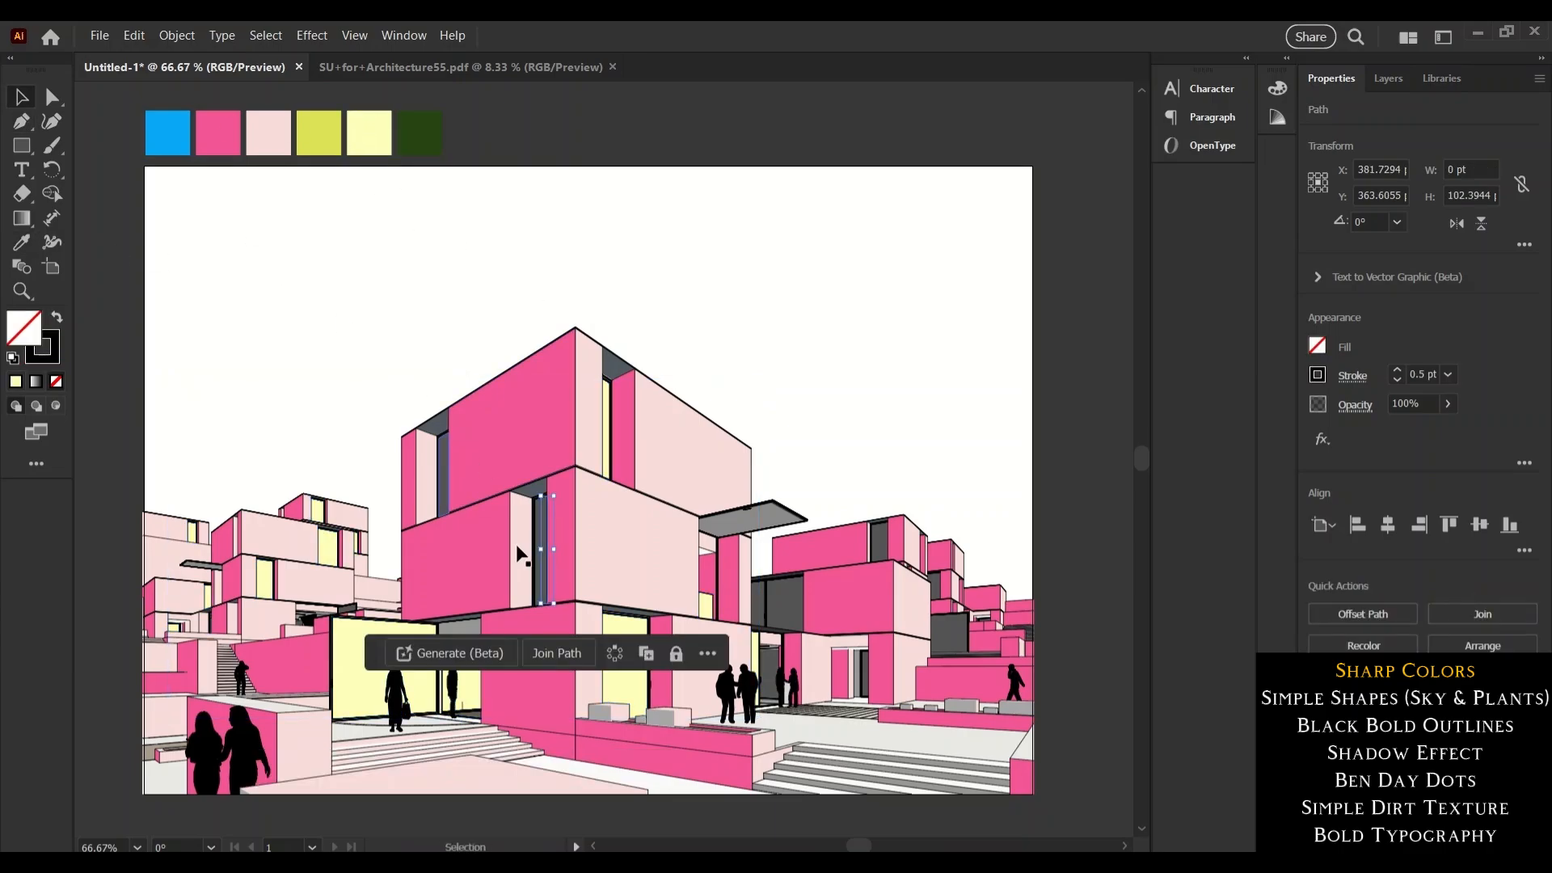
left_click(541, 549)
left_click(266, 36)
mouse_move(283, 201)
left_click(565, 300)
key("i")
left_click(318, 132)
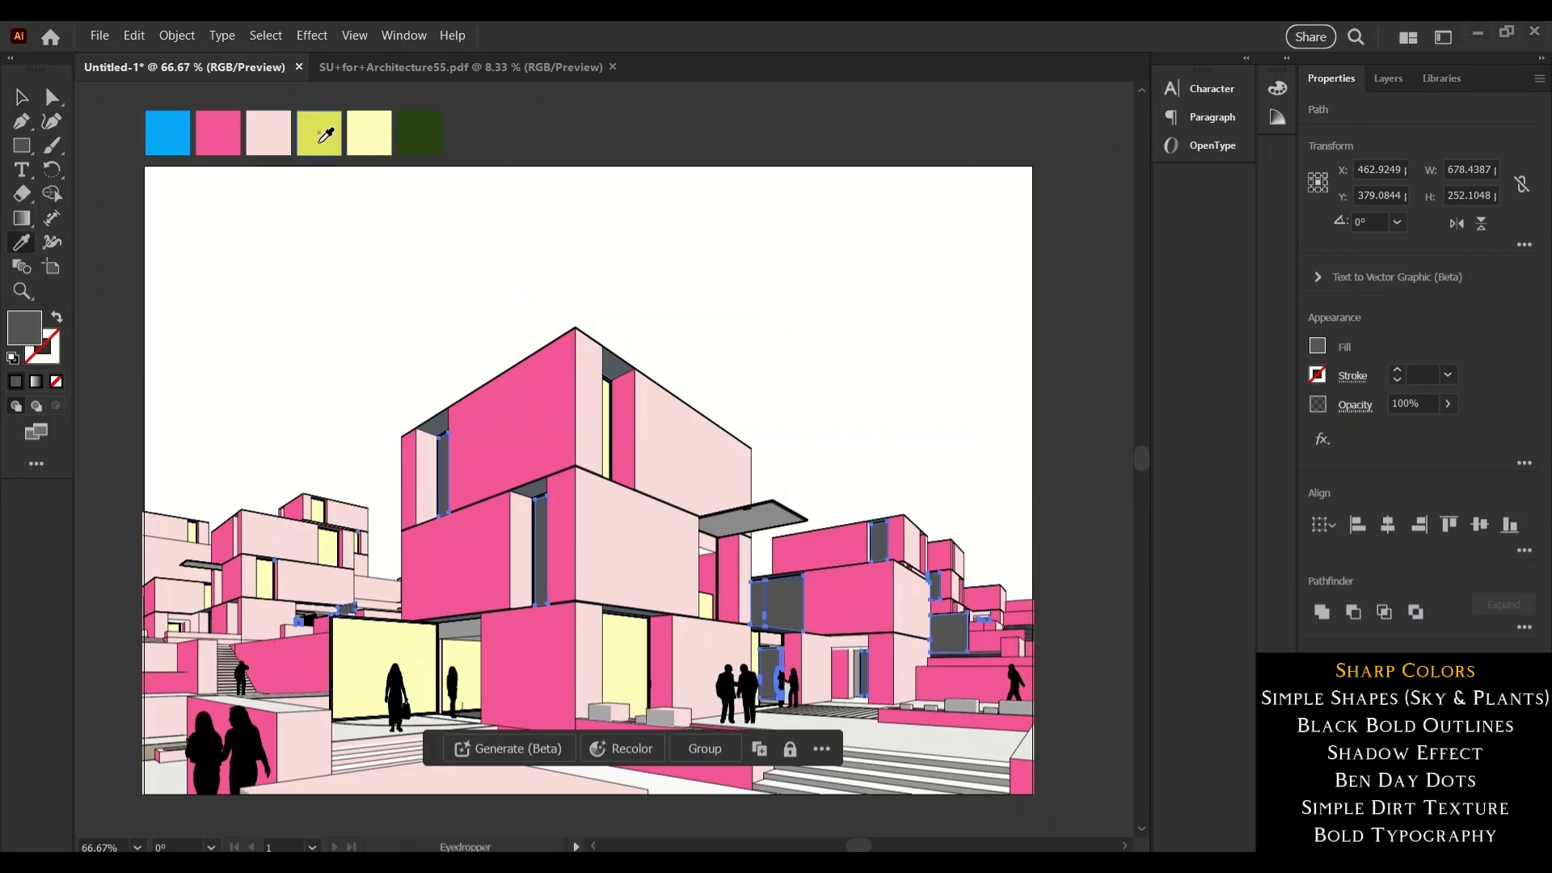
left_click(21, 97)
Select the gray canopies by matching fill color and recolor them with the yellow-green palette swatch.
left_click(763, 527)
left_click(266, 36)
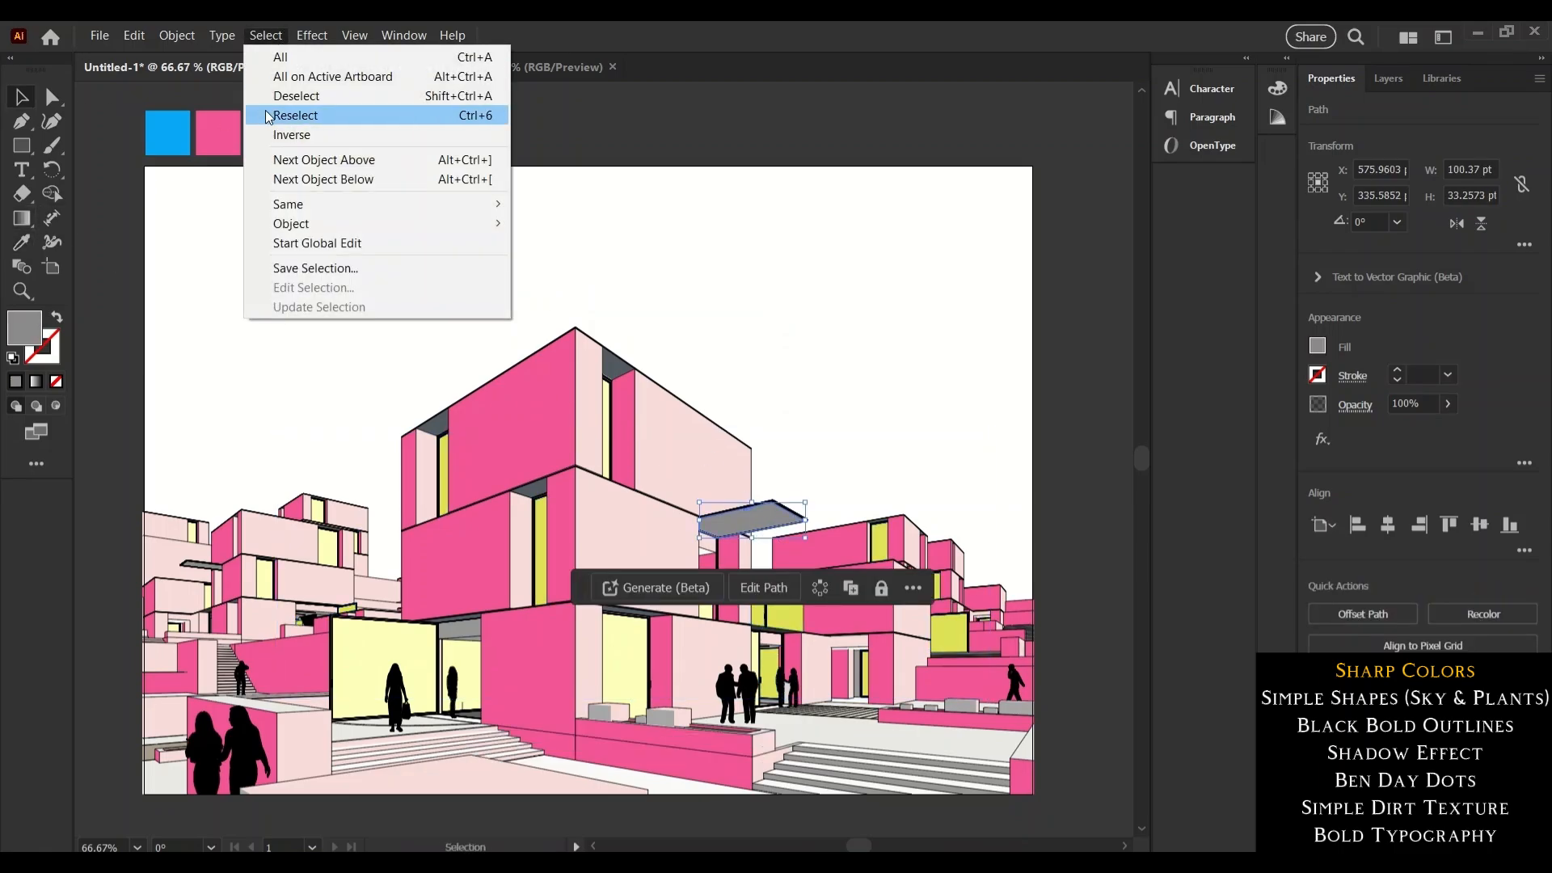
mouse_move(286, 203)
left_click(561, 294)
key("i")
left_click(315, 134)
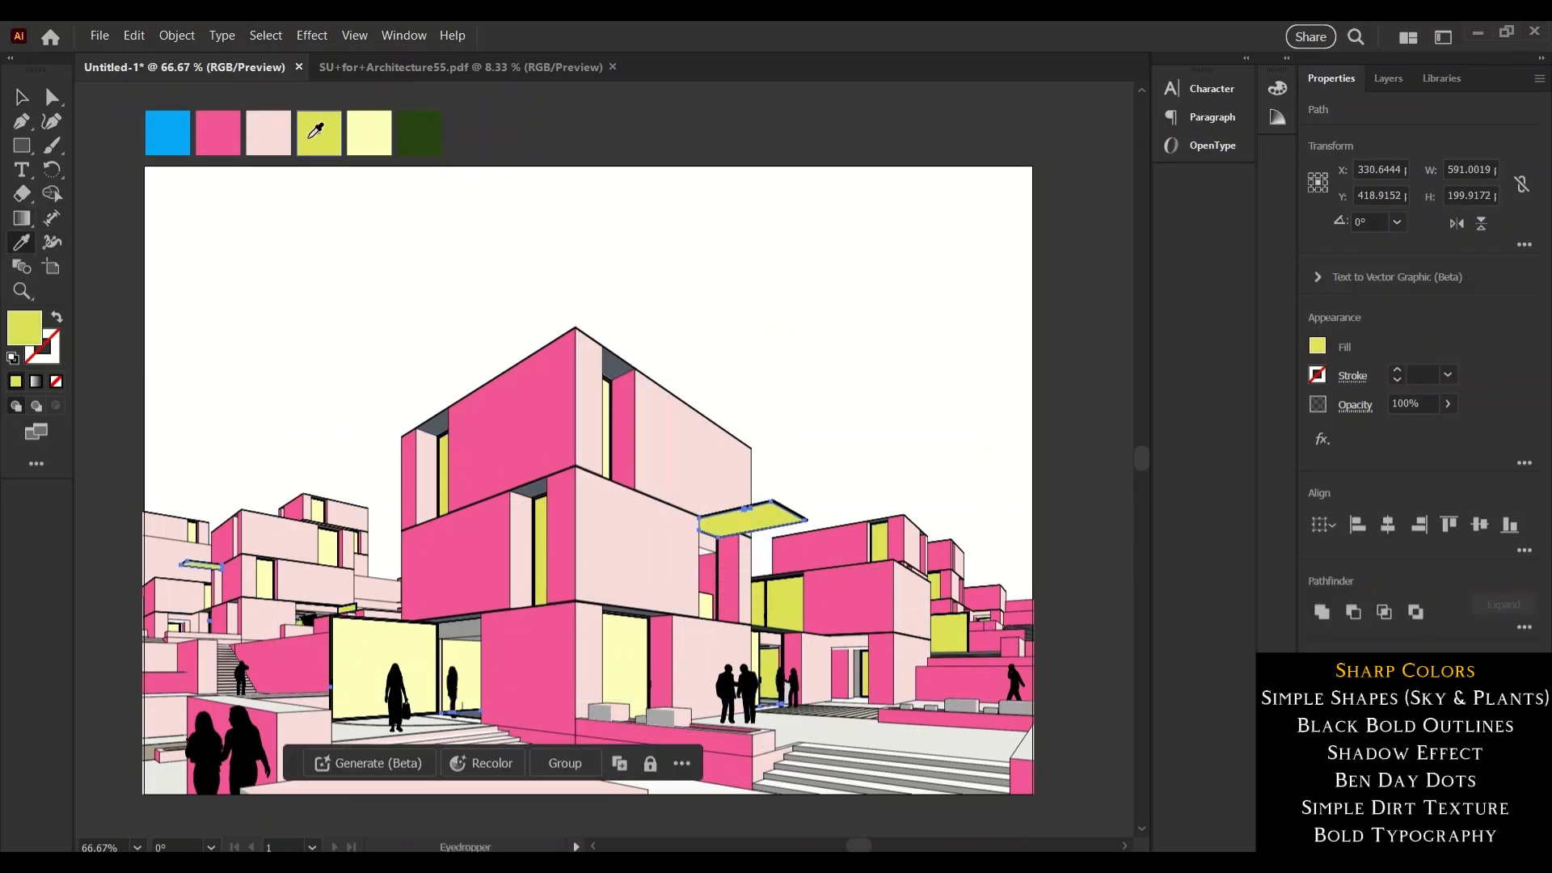
key("v")
Select the gray stair risers and matching fills, recolor them with the hot pink palette swatch, and deselect.
left_click(787, 797)
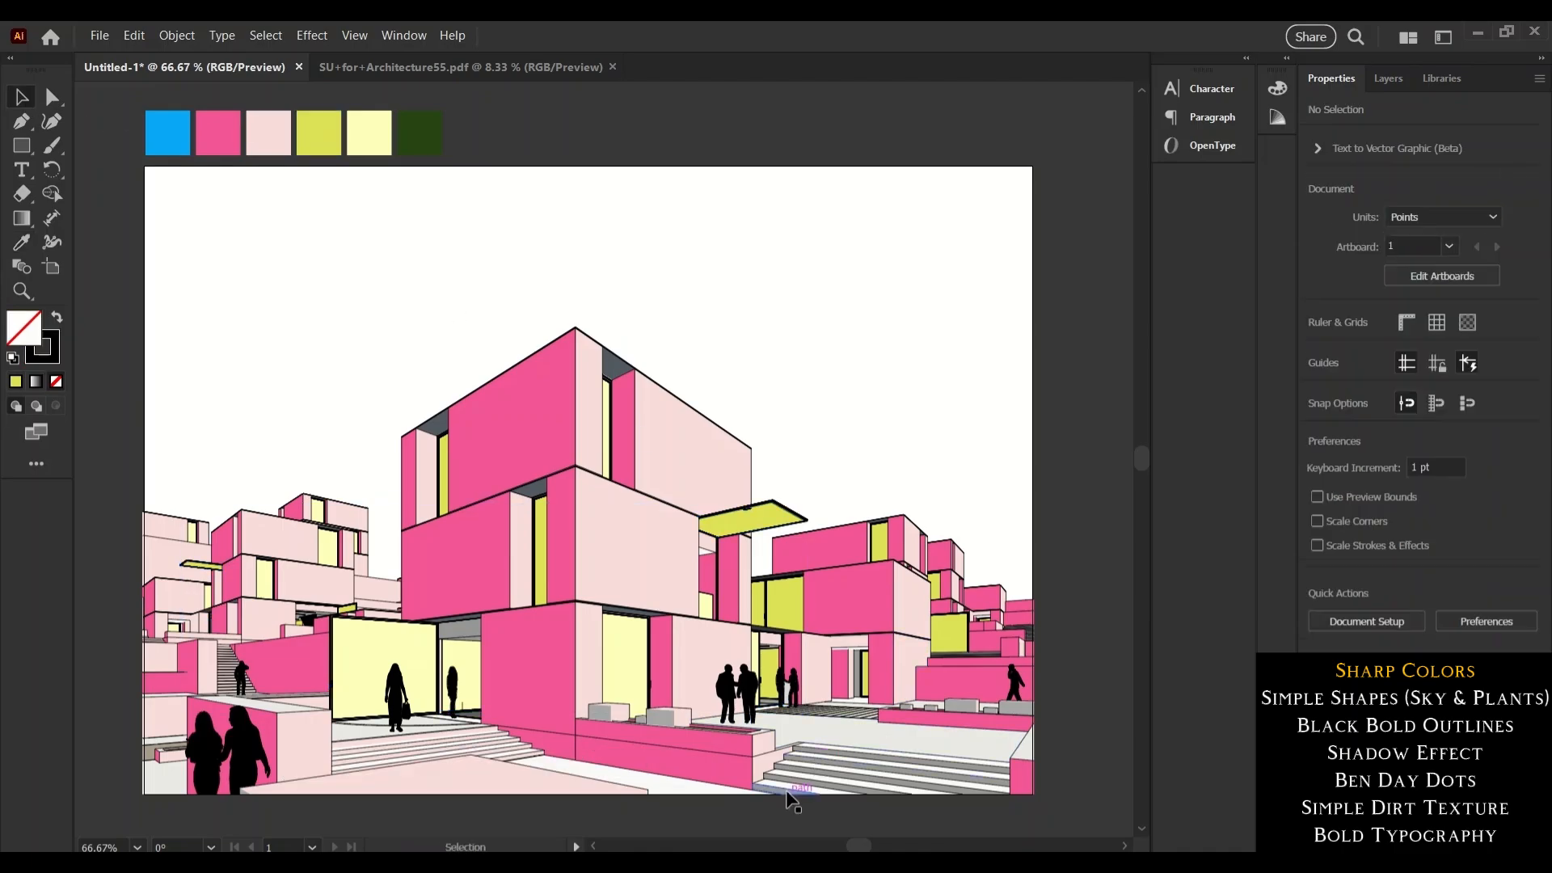
left_click(787, 789)
left_click(266, 35)
mouse_move(286, 203)
left_click(561, 301)
key("i")
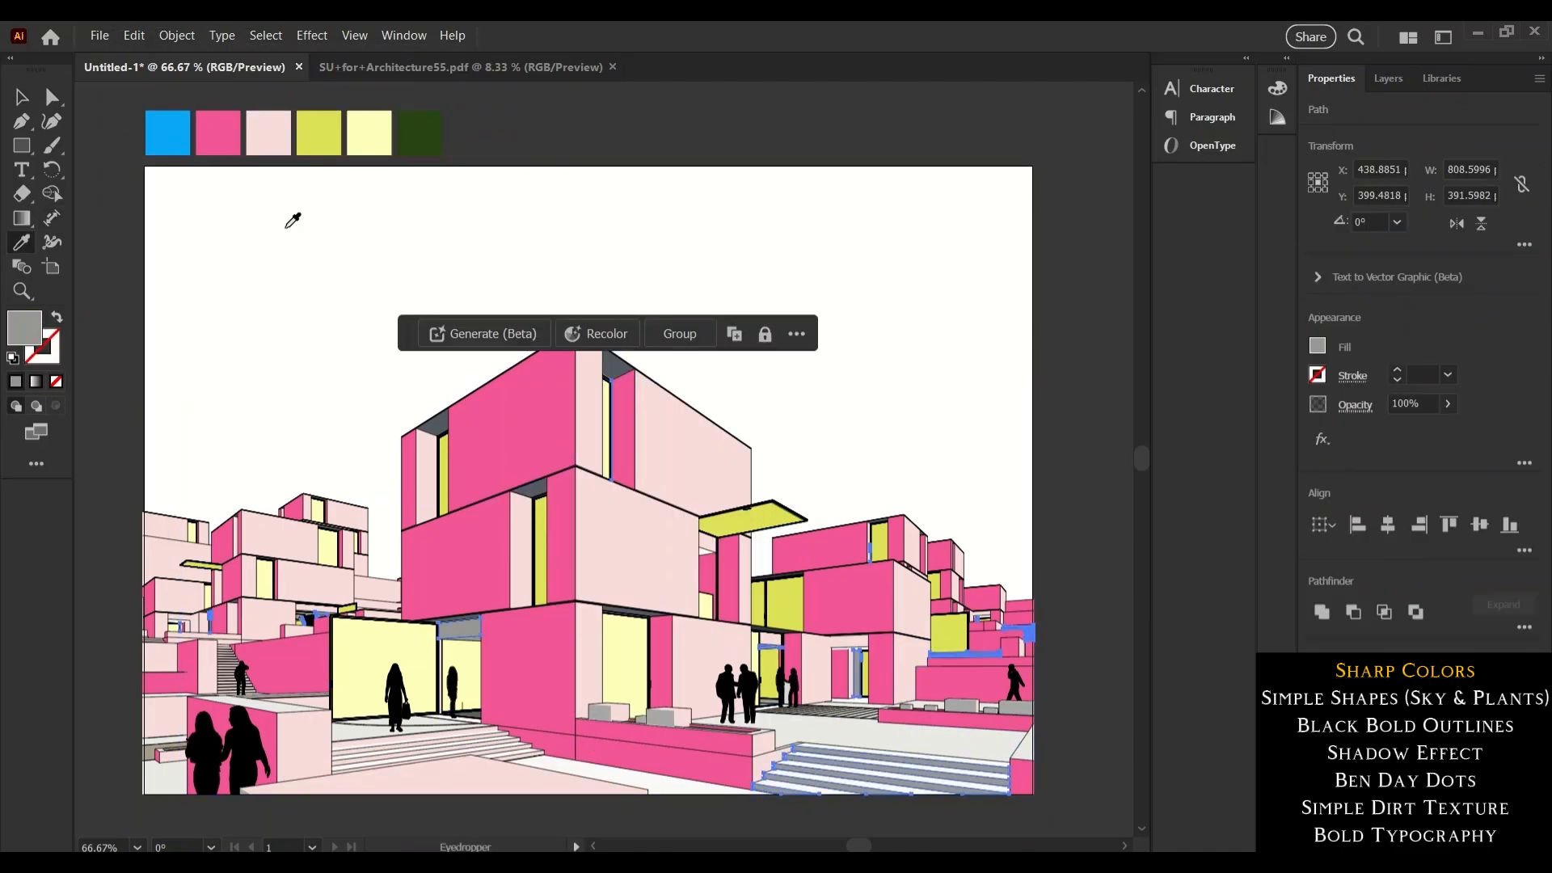
left_click(228, 128)
left_click(24, 100)
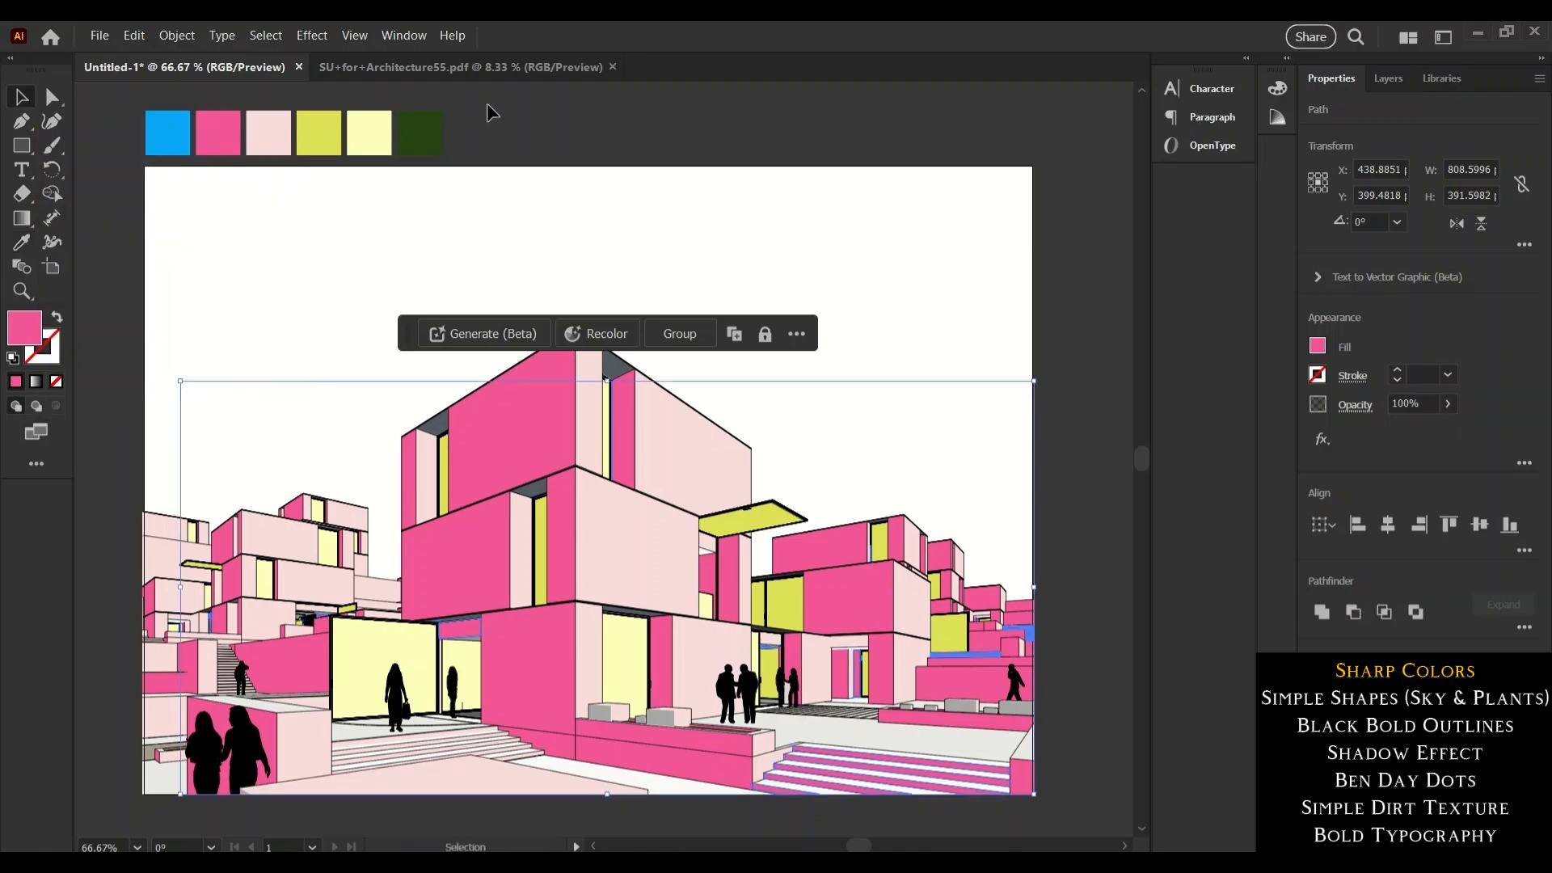
left_click(732, 132)
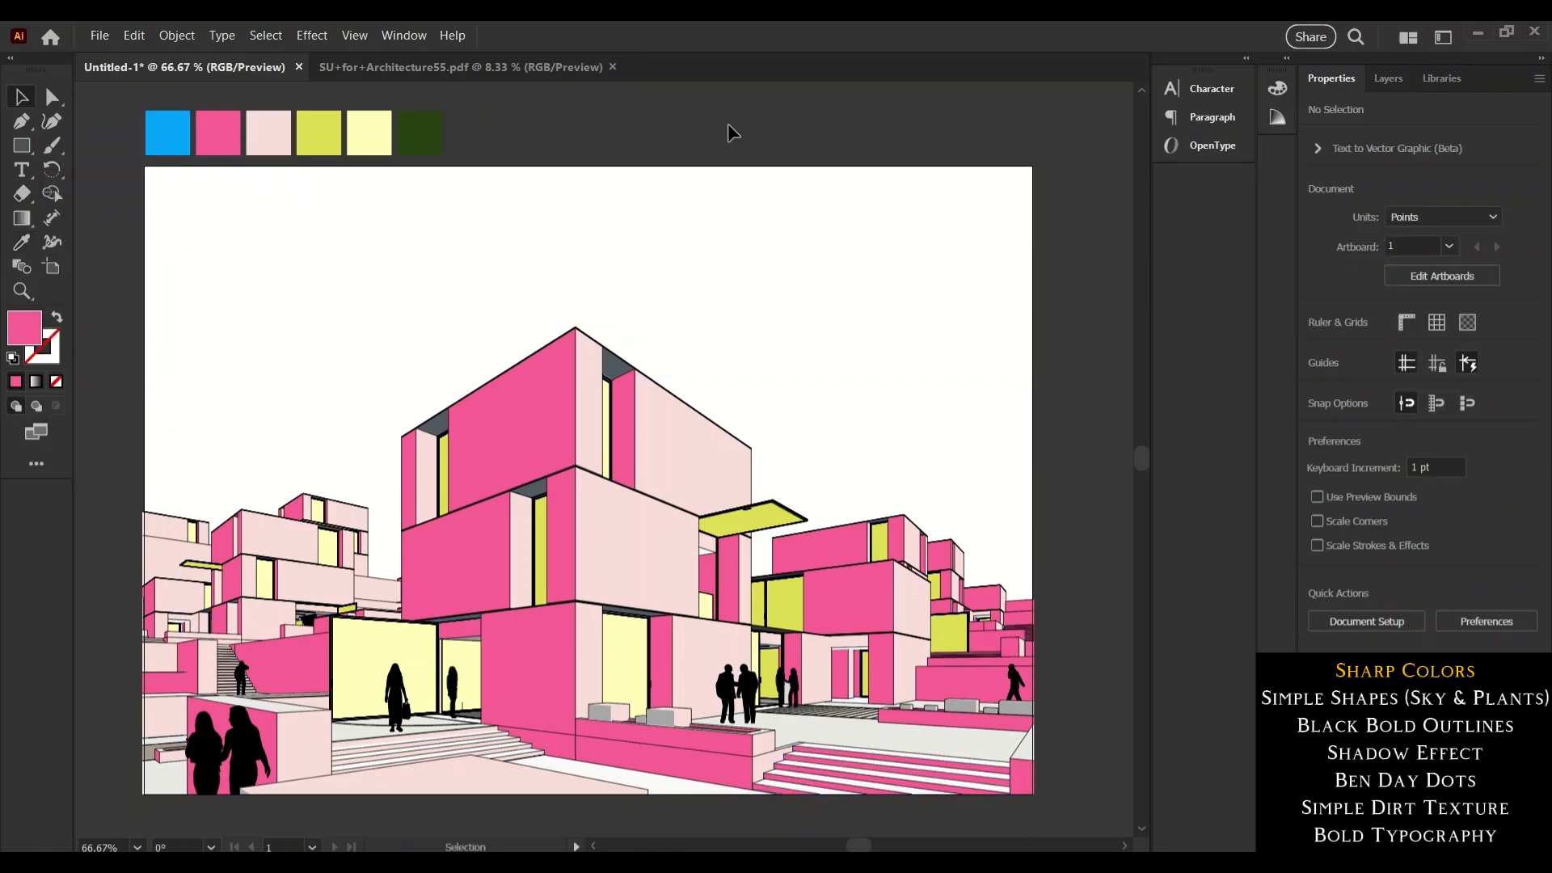
Place Layer 2 beneath Layer 1 and draw a tall sky rectangle on it spanning the artboard's full height.
left_click(1387, 79)
left_click_drag(1439, 151, 1435, 176)
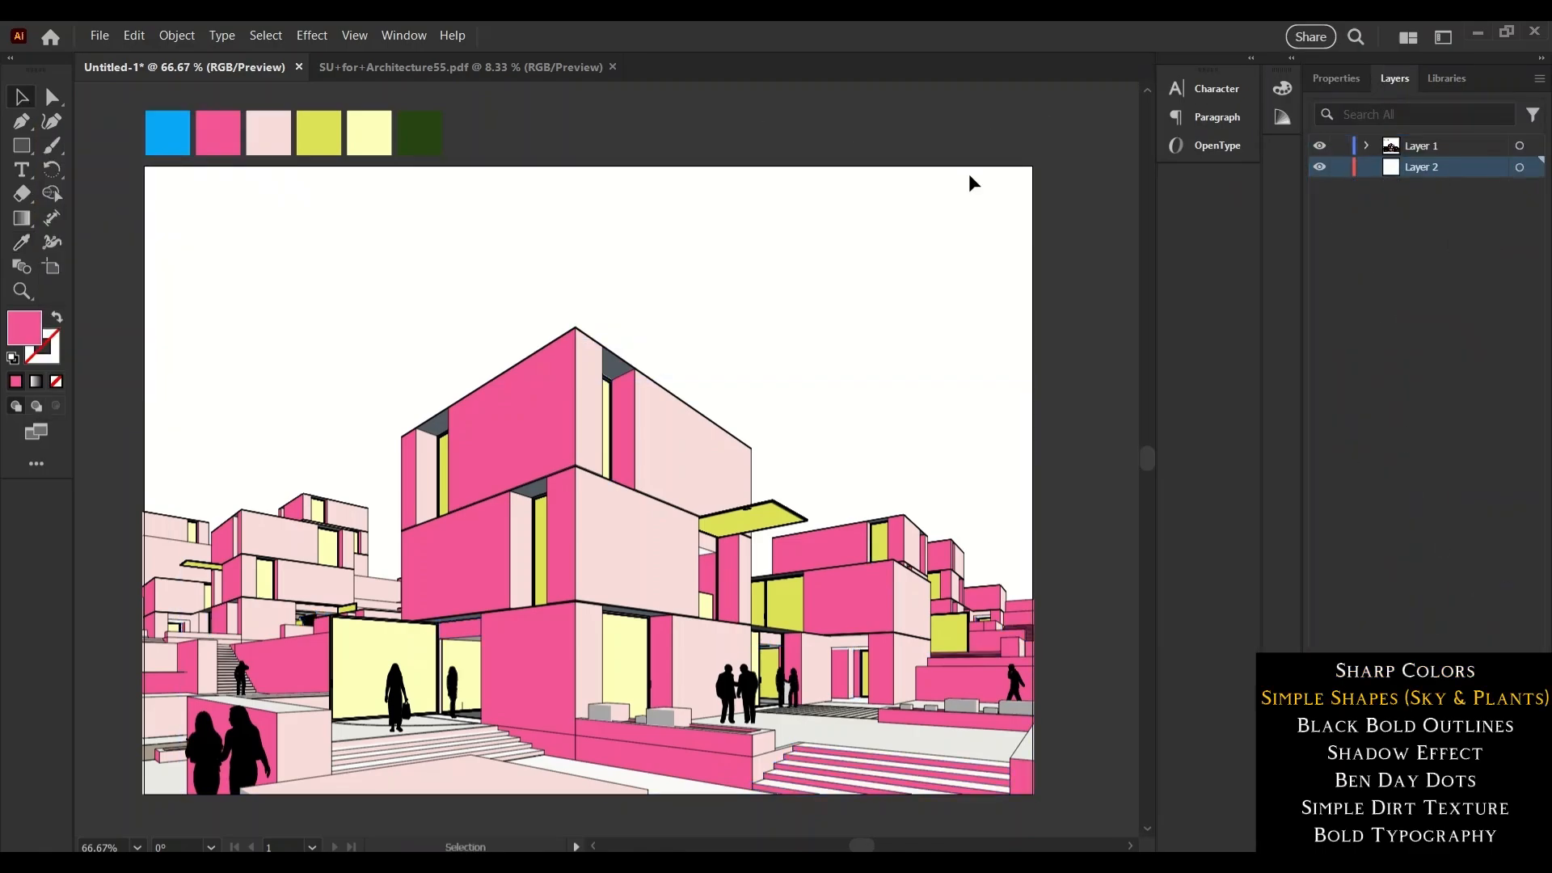
left_click(21, 146)
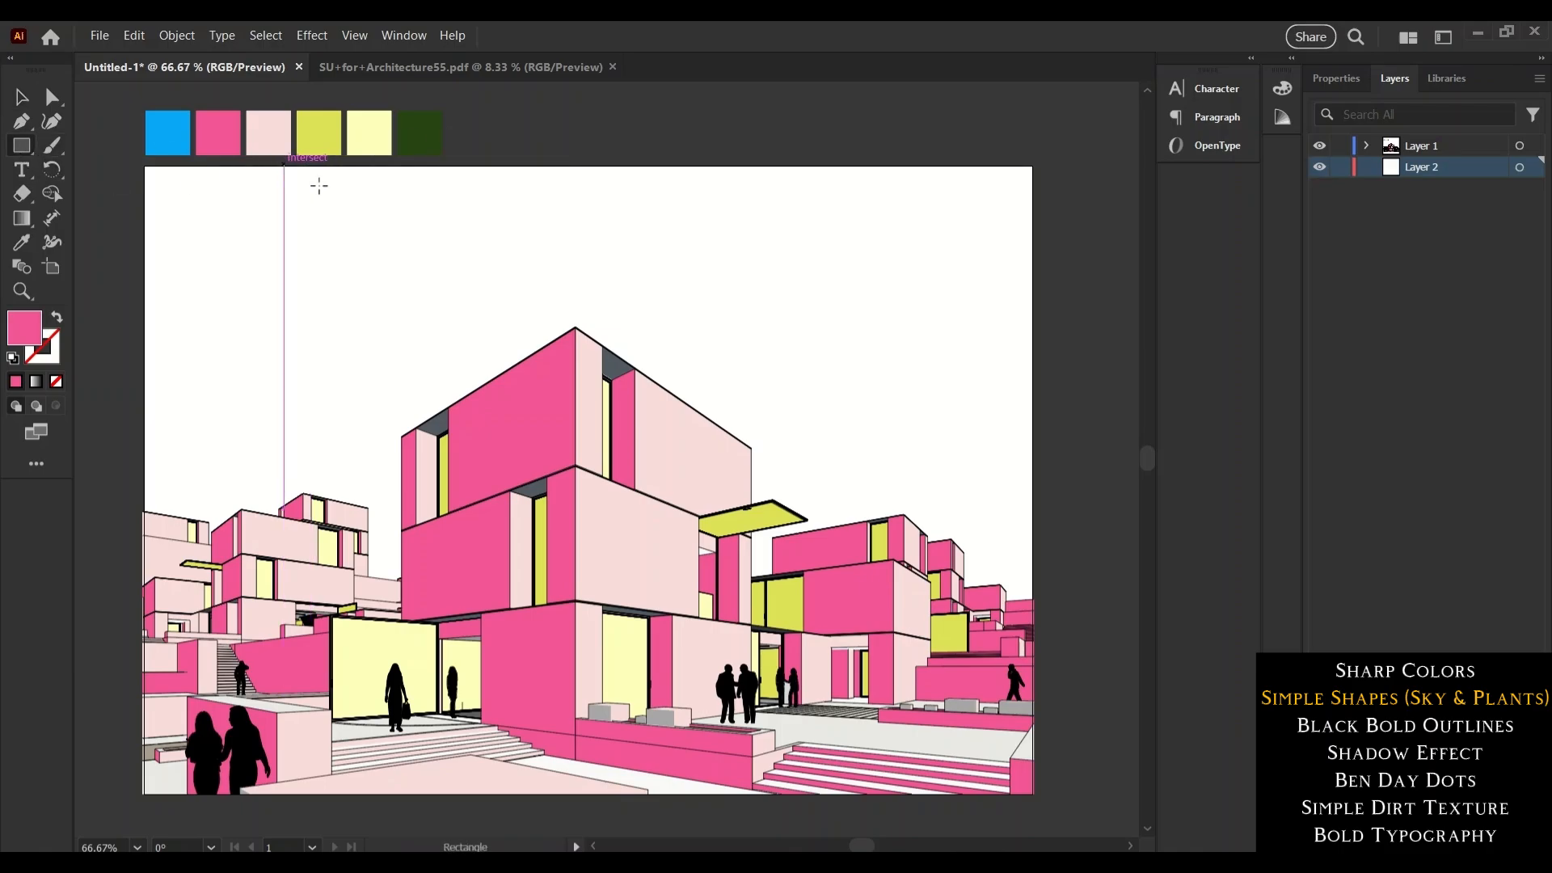
left_click_drag(282, 166, 617, 796)
Fill the sky rectangle with the blue palette color and shift it toward the artboard's left side.
key("i")
left_click(166, 123)
key("v")
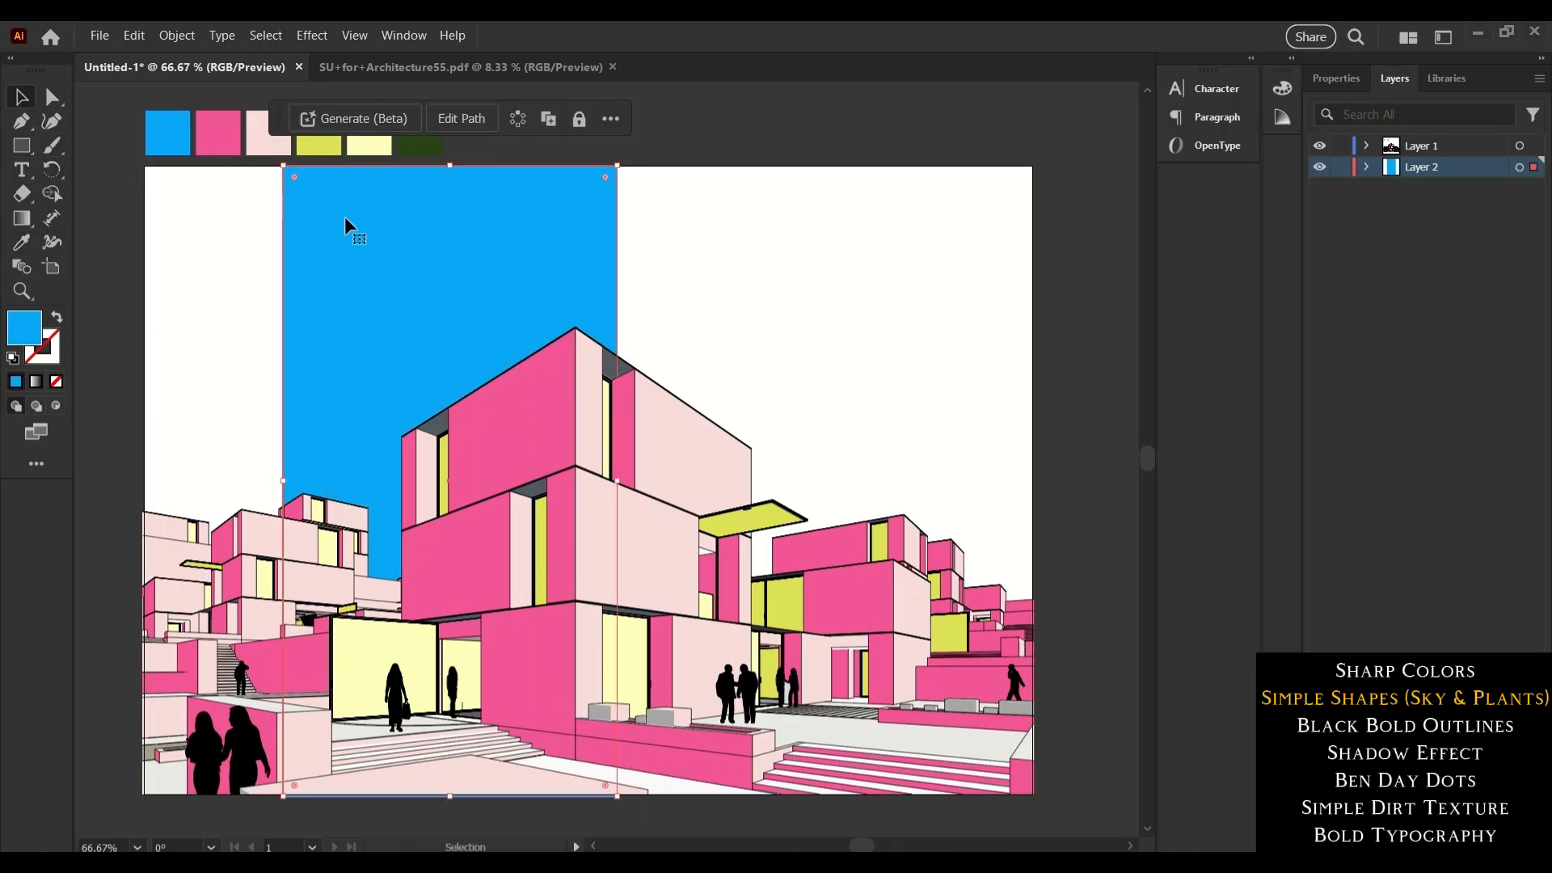
left_click_drag(346, 225, 268, 232)
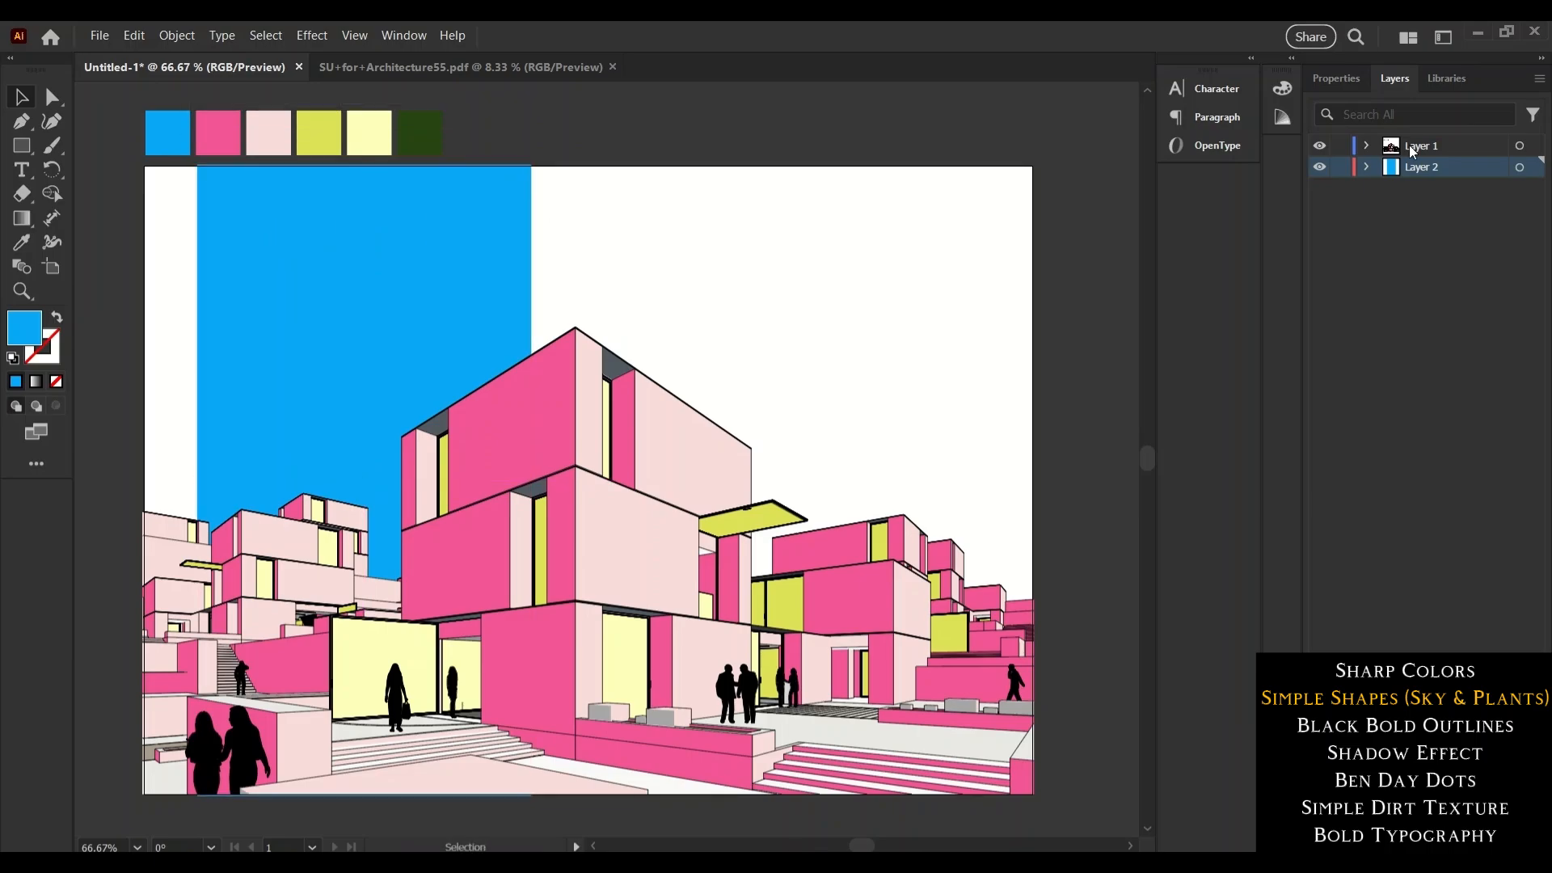
Add a new layer above Layer 1 and paint dark green leafy plants in the planters with the Paintbrush.
left_click(1412, 149)
key("ctrl+l")
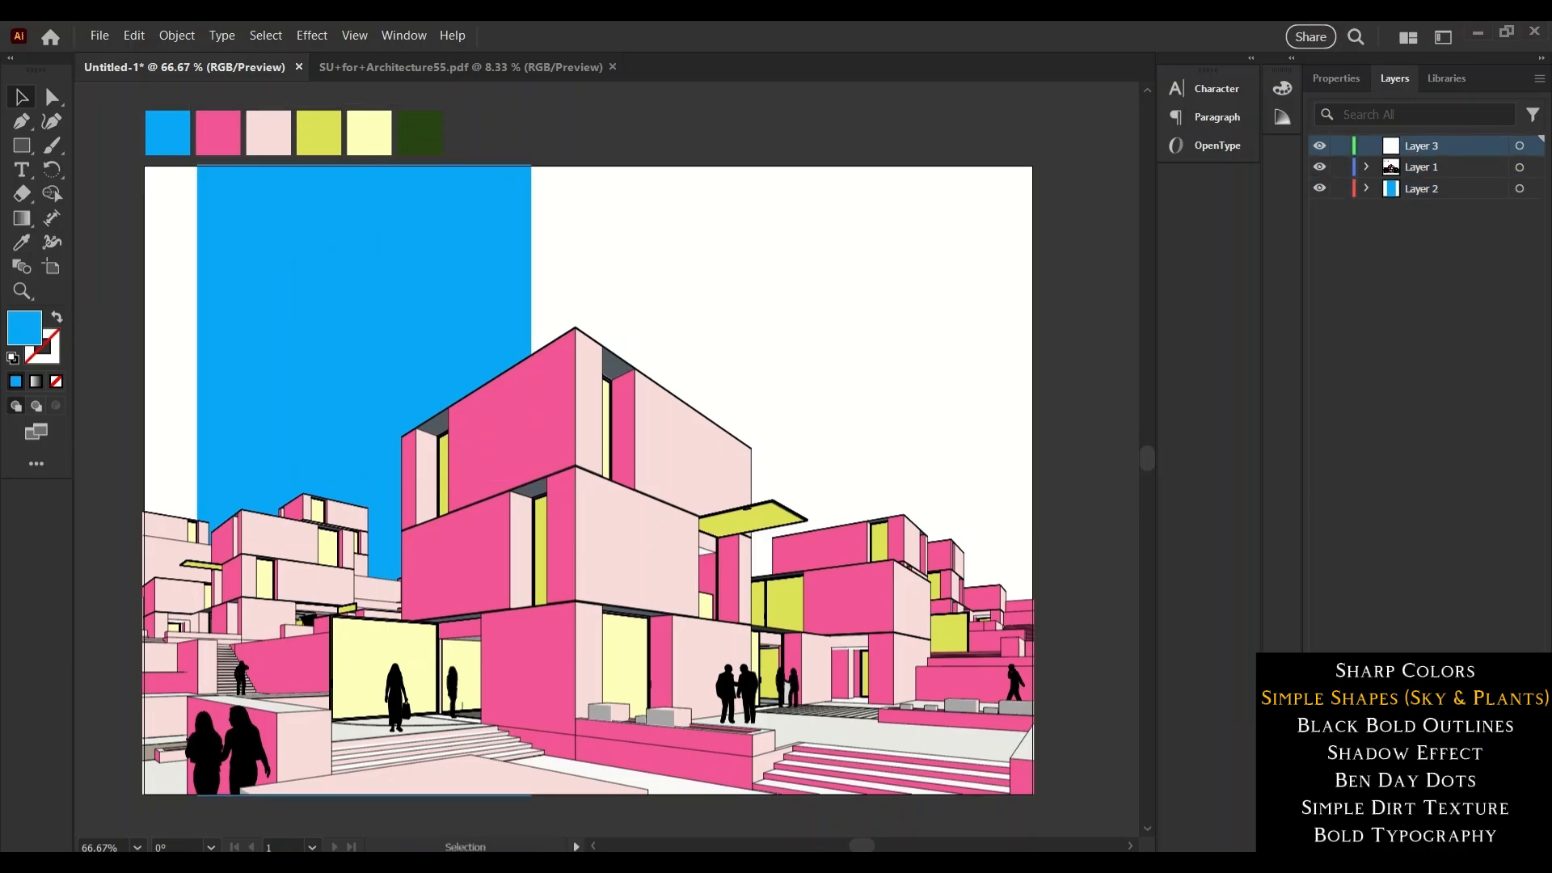
key("i")
left_click(423, 134)
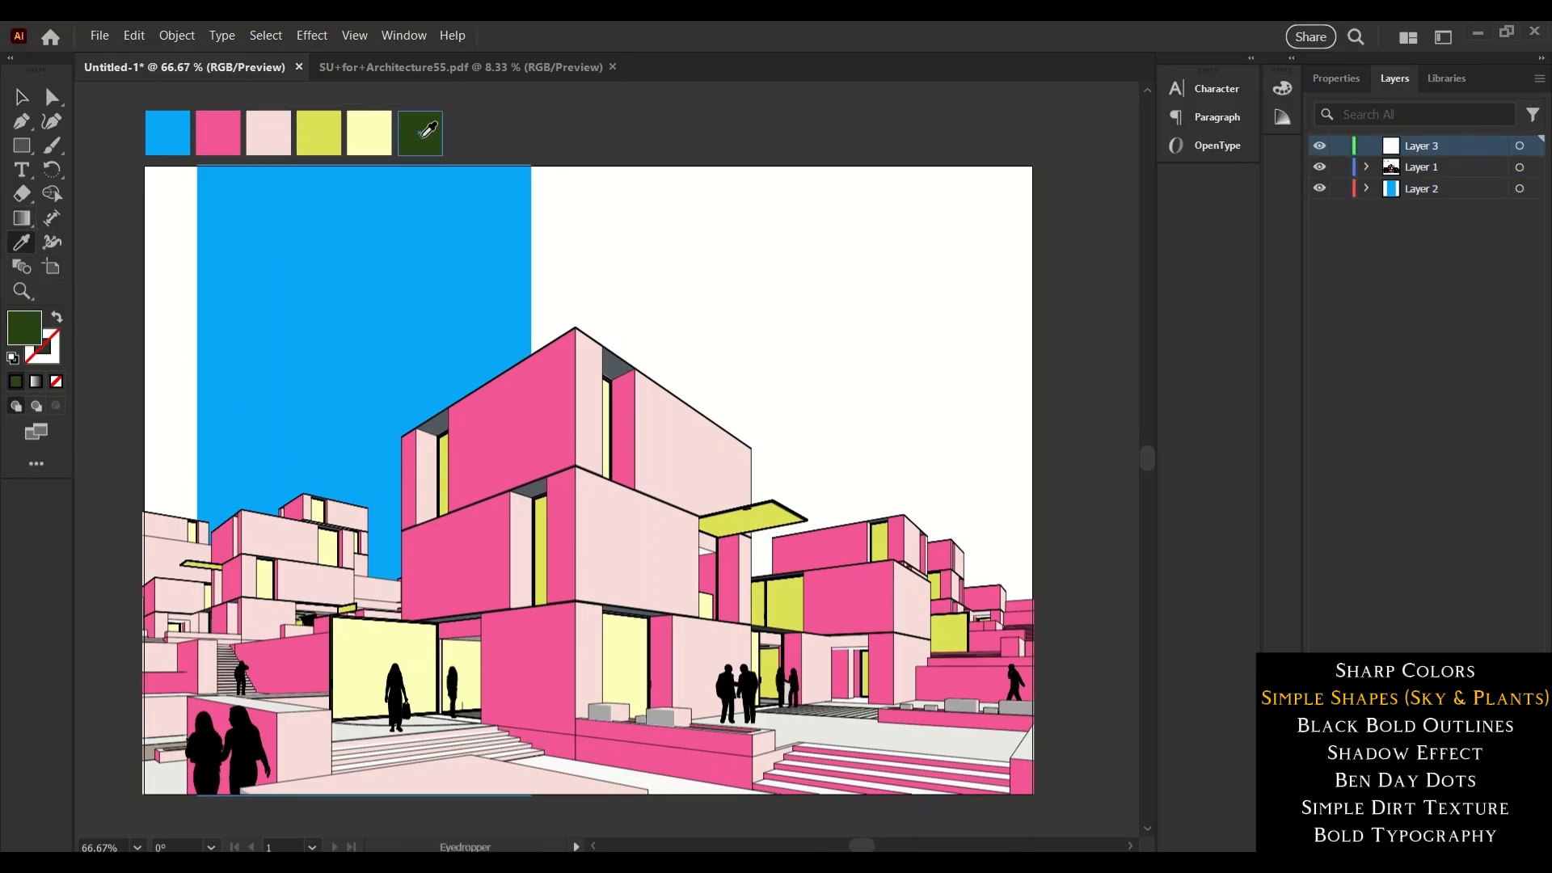
key("b")
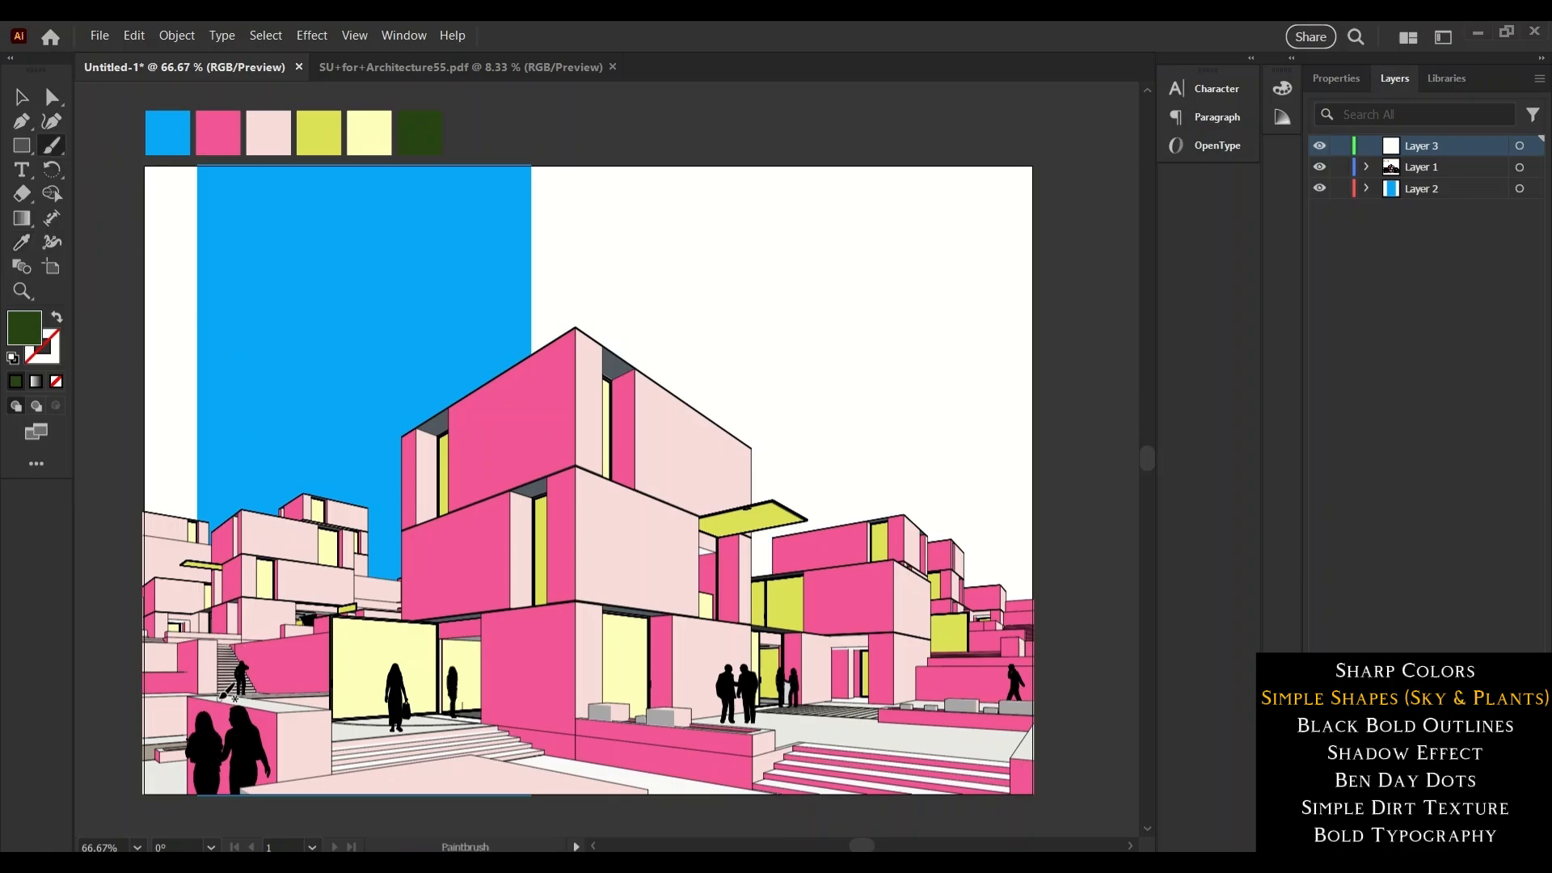
left_click_drag(219, 697, 230, 681)
key("shift+x")
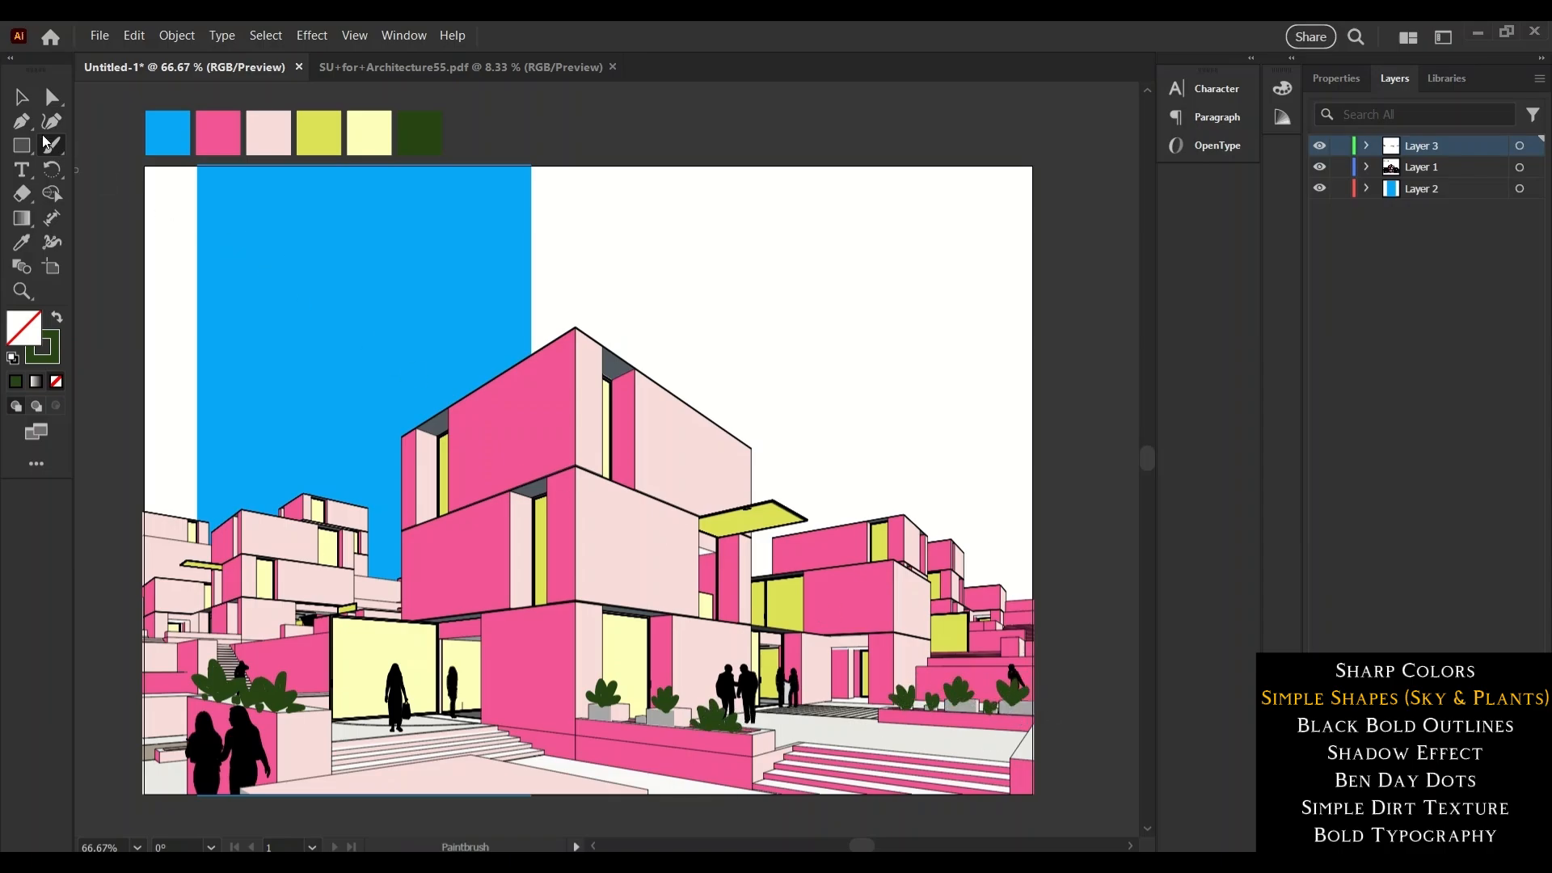
Add a new layer directly above Layer 2 and lock Layer 1.
key("v")
left_click(1433, 196)
left_click(1506, 843)
left_click(1340, 168)
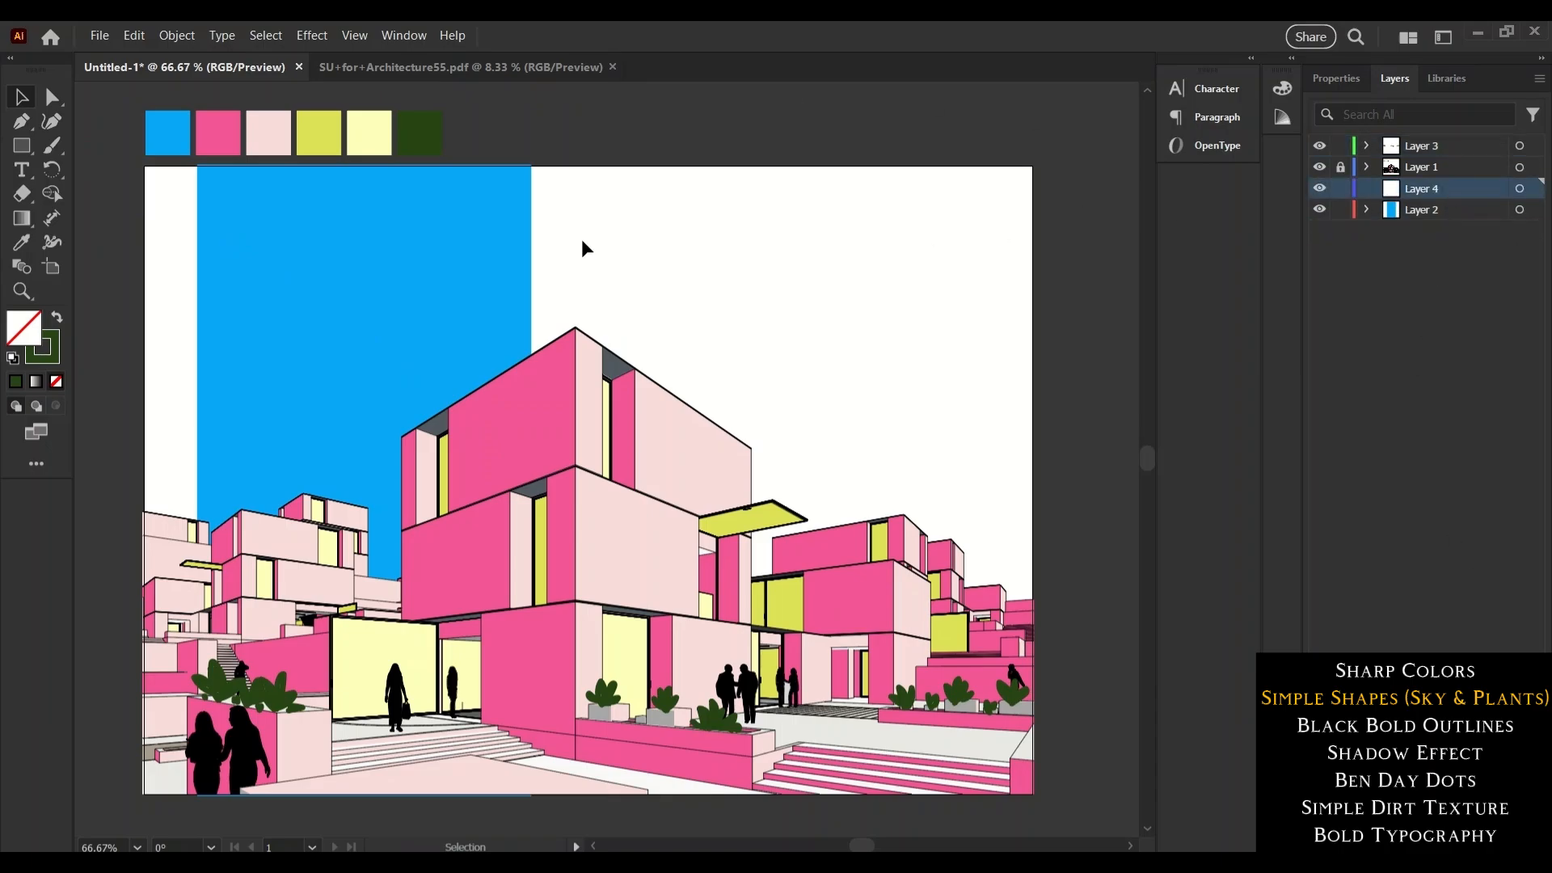
Start a 10 pt Pen outline on the new layer along the top of the leftmost background block.
left_click(21, 122)
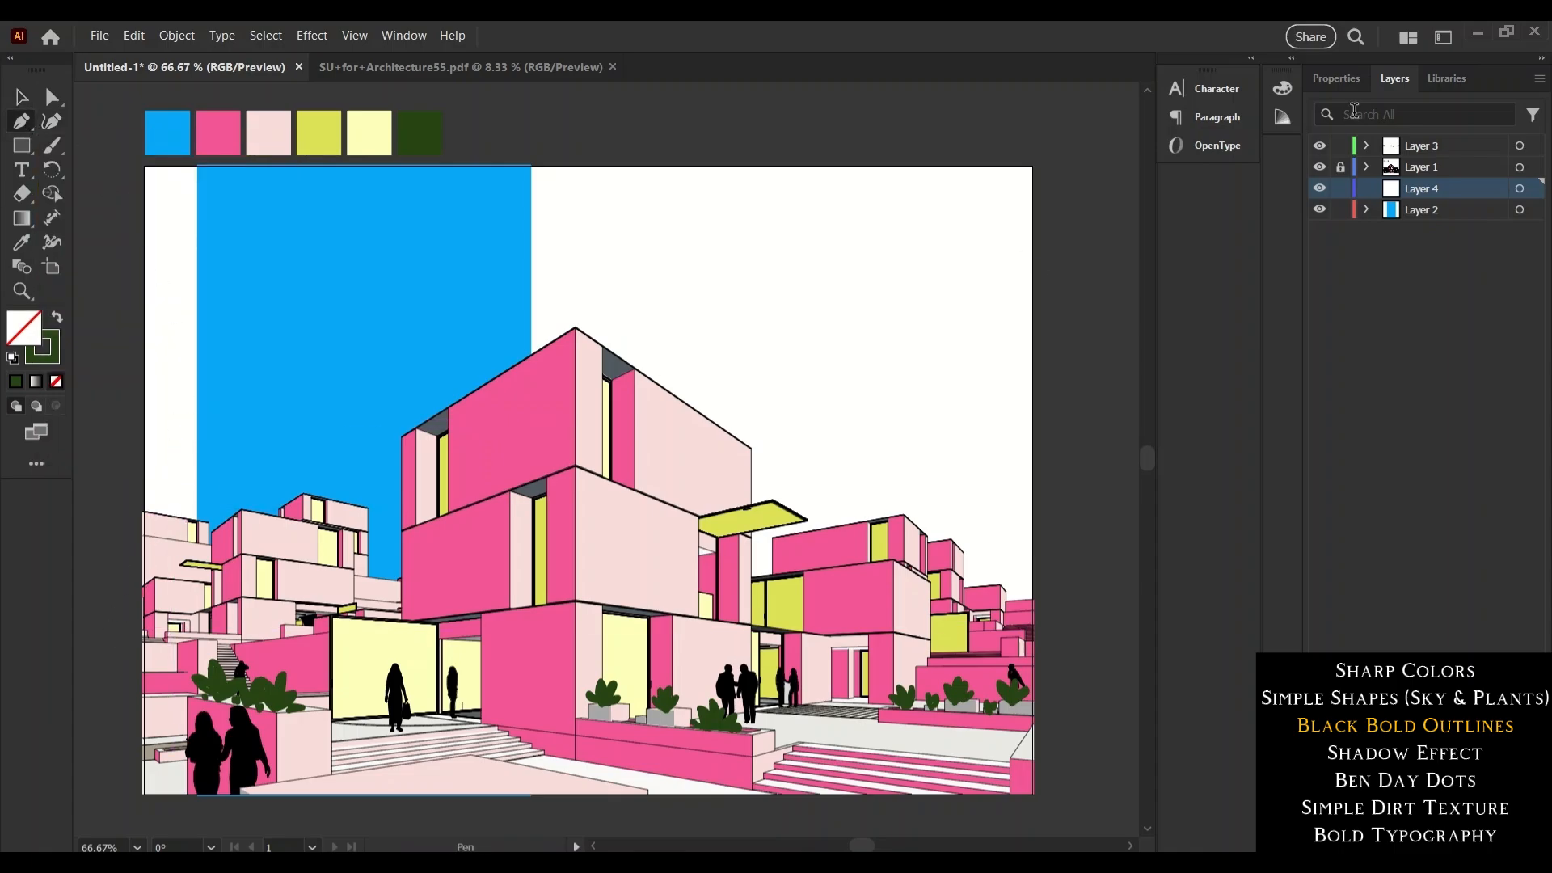
left_click(1338, 79)
left_click(1448, 375)
left_click(1463, 644)
left_click(142, 510)
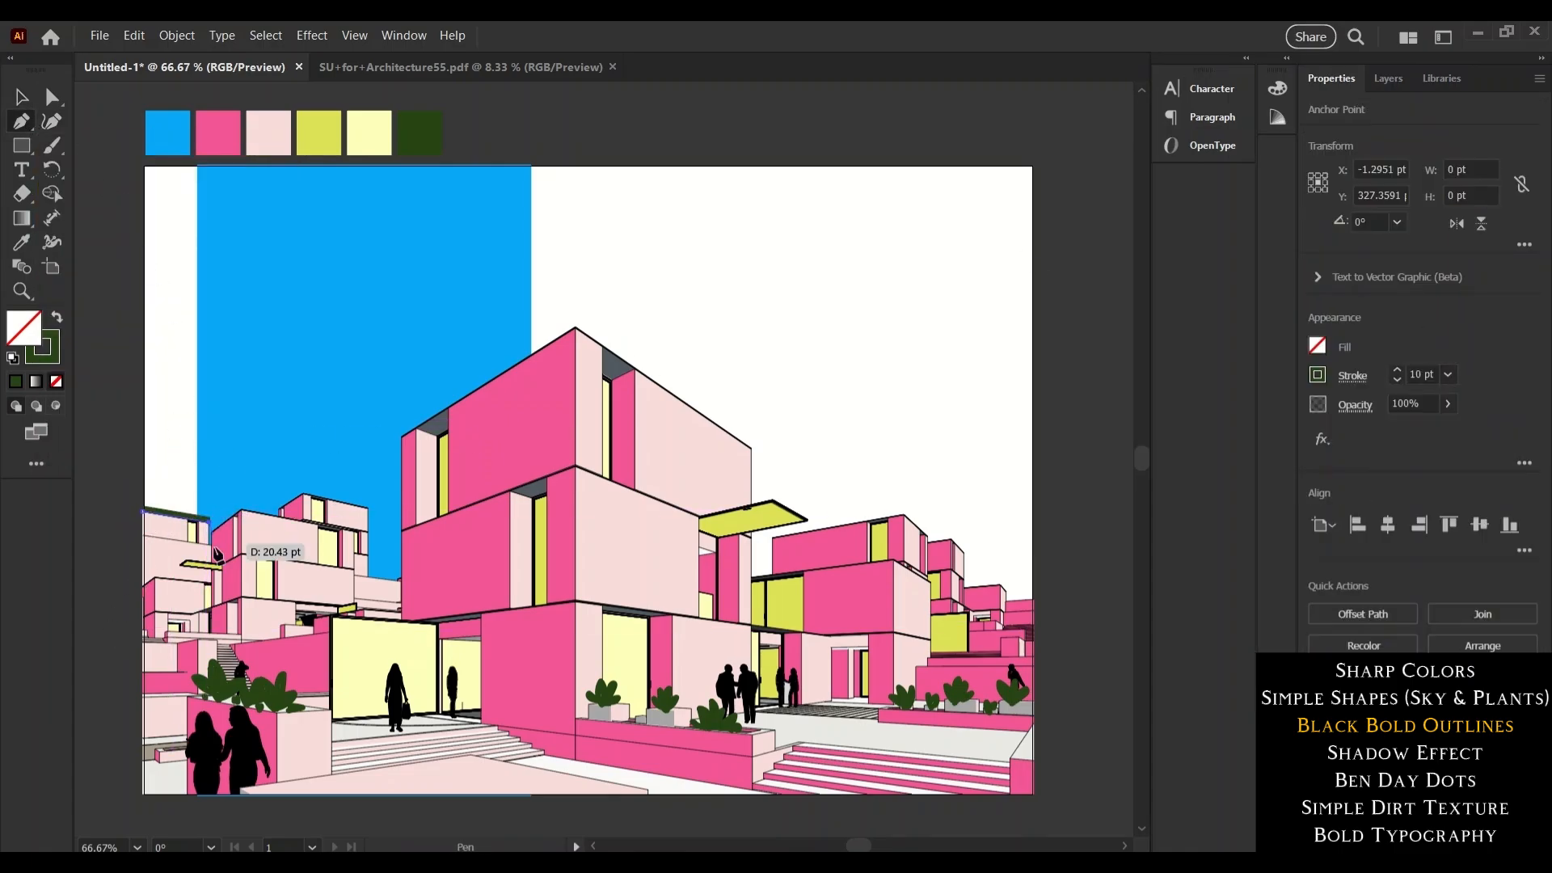
left_click(209, 519)
scroll(209, 539, "up", 4)
left_click(208, 462)
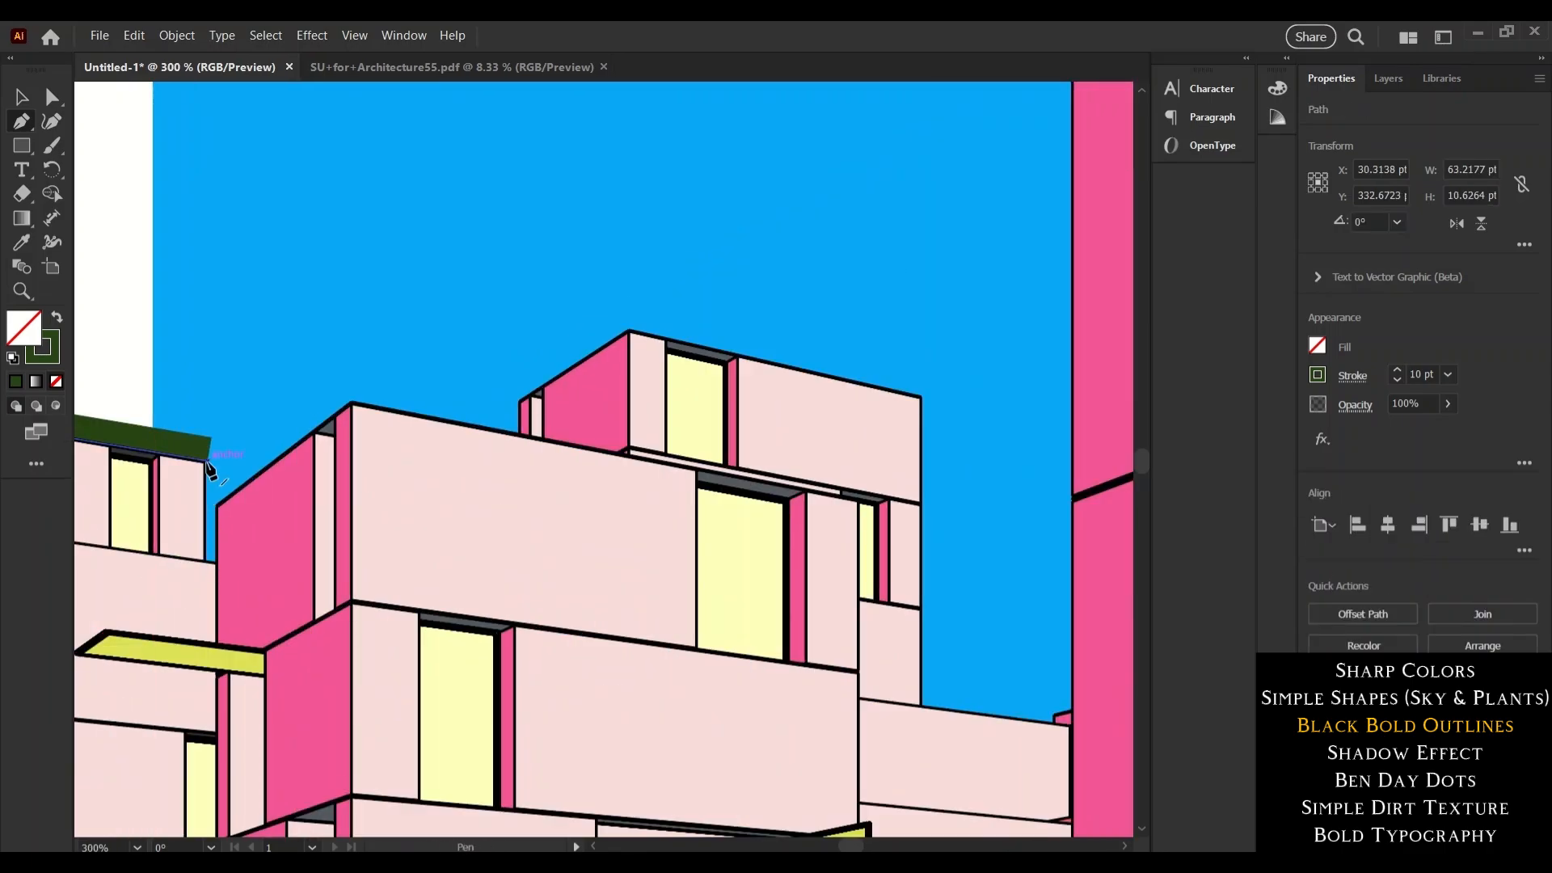
Continue the outline over the left background buildings' roofs and along the low wall to the main building.
left_click(205, 564)
left_click(212, 506)
left_click(350, 403)
left_click(520, 435)
left_click(520, 401)
left_click(629, 331)
left_click(921, 396)
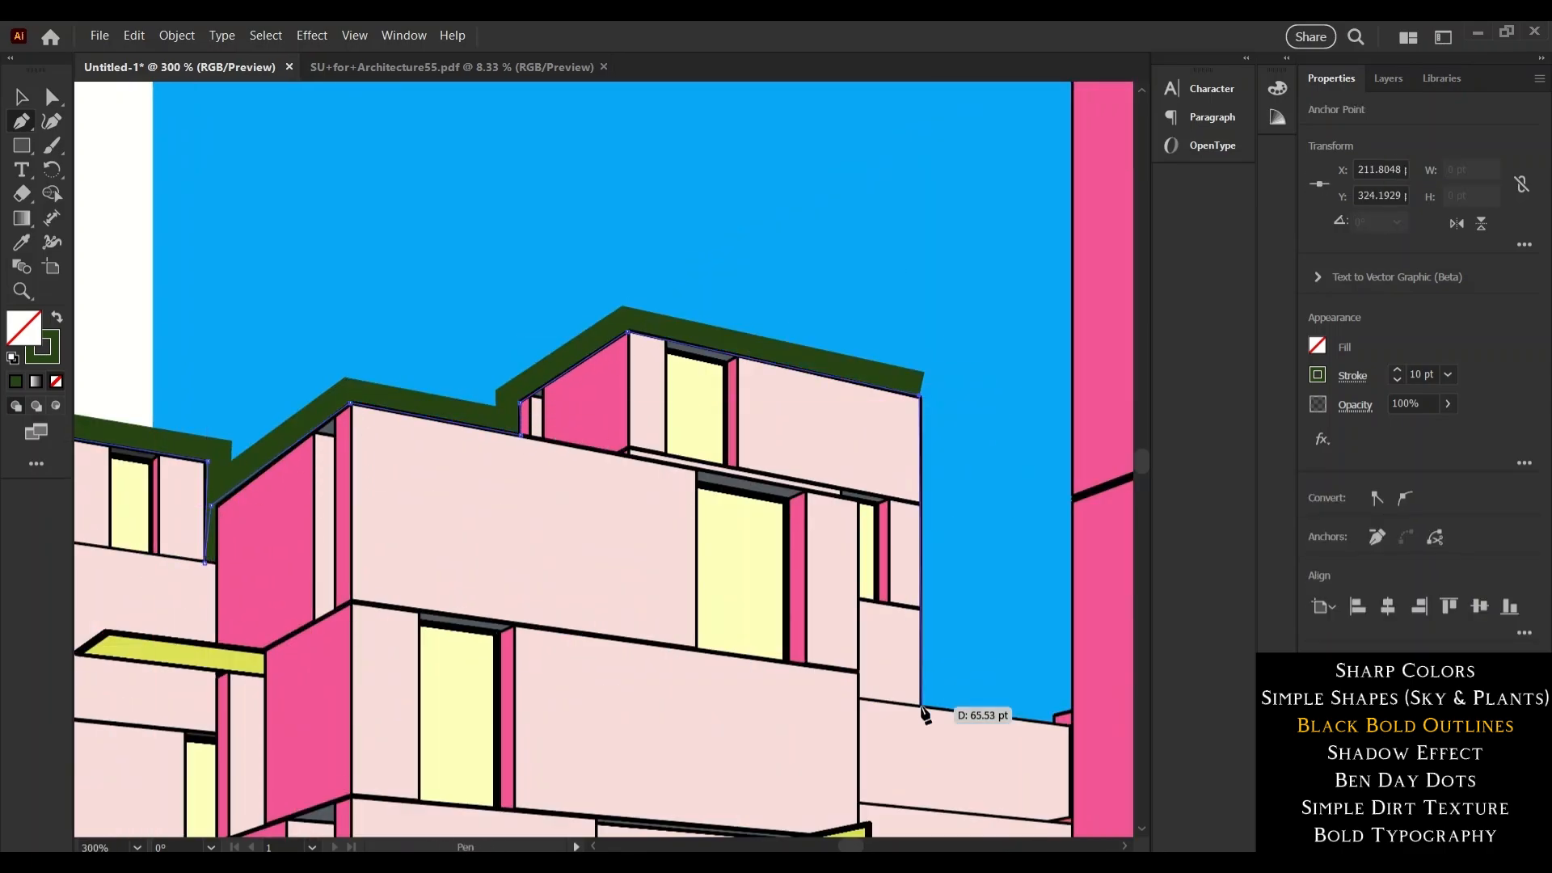
left_click(922, 706)
left_click(1053, 723)
left_click(1054, 712)
left_click(1071, 708)
Trace the outline over the main building's roof, around the yellow canopy and through the gap beneath it.
left_click_drag(1071, 709, 588, 826)
left_click(591, 193)
scroll(416, 308, "up", 7)
left_click_drag(855, 846, 865, 845)
left_click(891, 107)
scroll(930, 659, "down", 5)
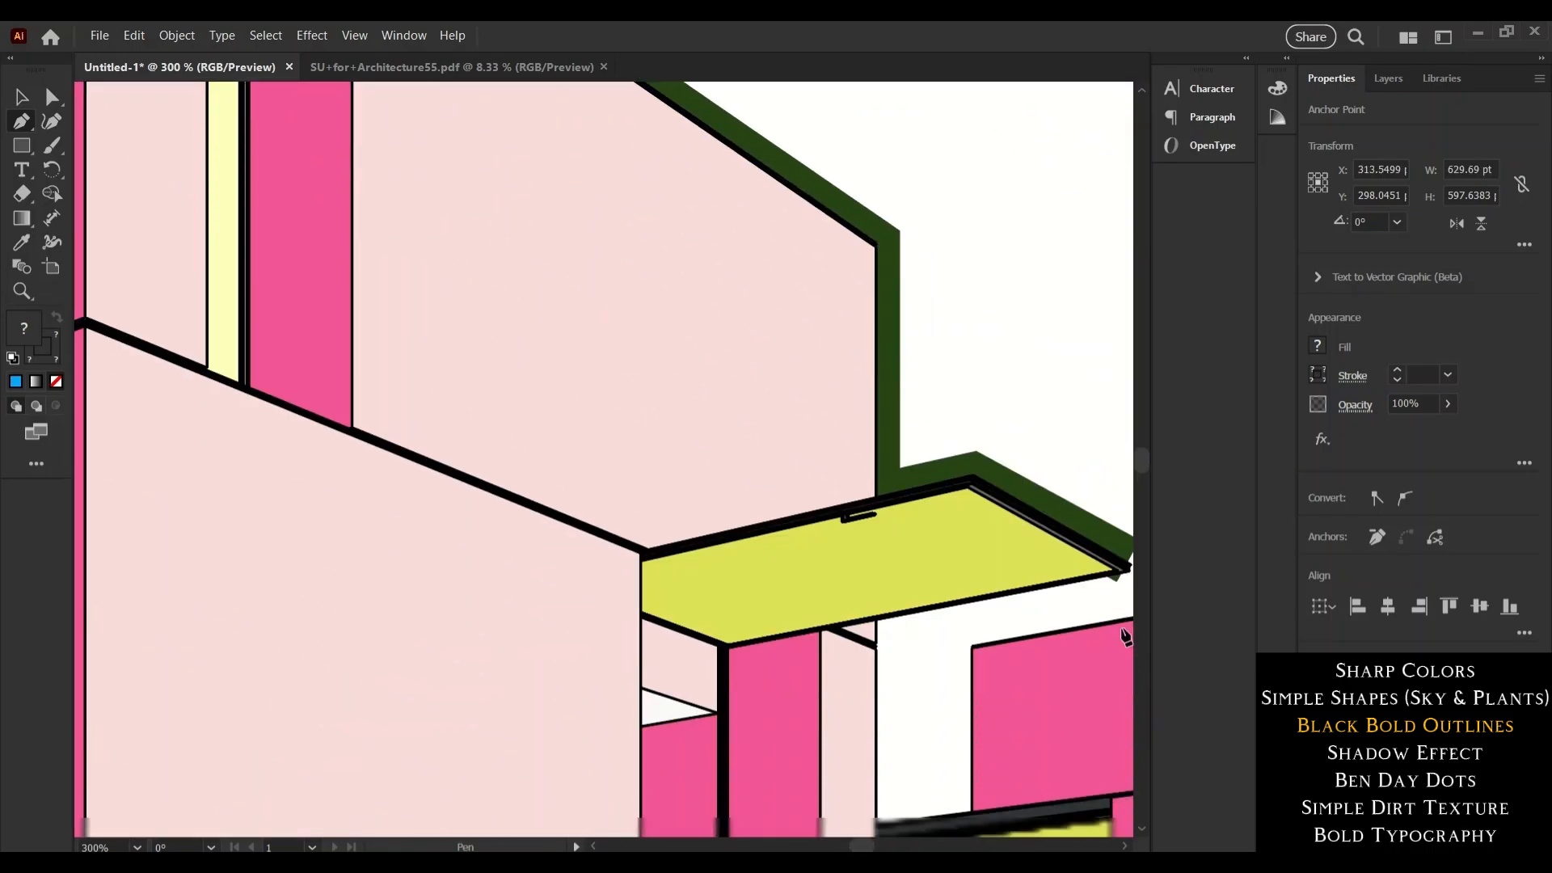
scroll(880, 612, "down", 2)
left_click(877, 668)
left_click(972, 655)
left_click(972, 490)
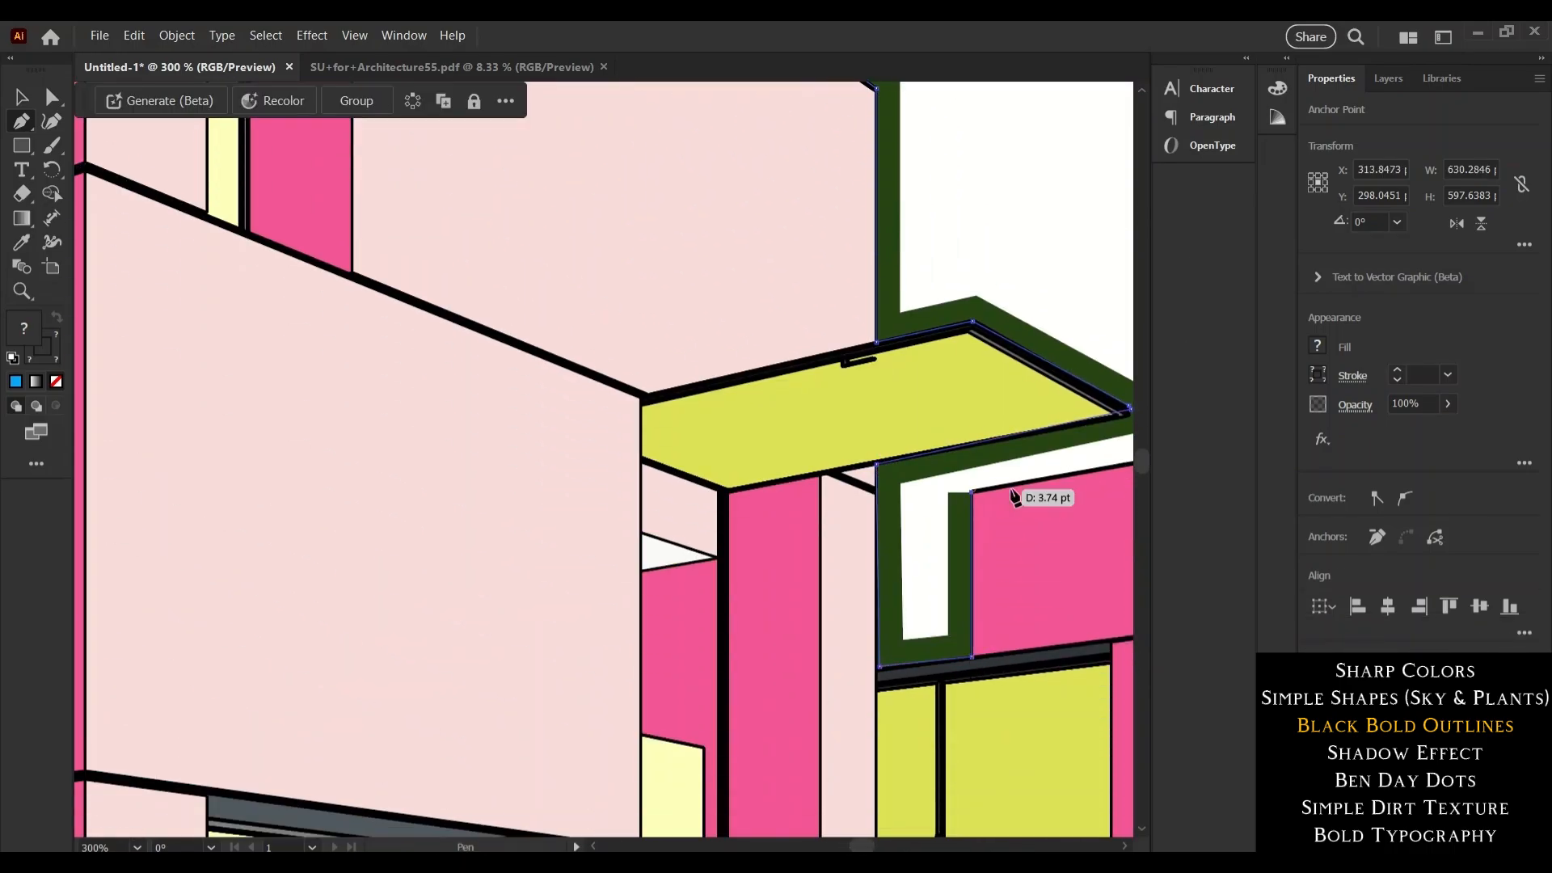
Finish the outline along the stepped roofs of the right background buildings up to the artboard's right edge.
scroll(1003, 483, "right", 12)
left_click(598, 389)
left_click(705, 488)
left_click(705, 513)
left_click(811, 502)
left_click(870, 558)
left_click(870, 716)
left_click(1033, 704)
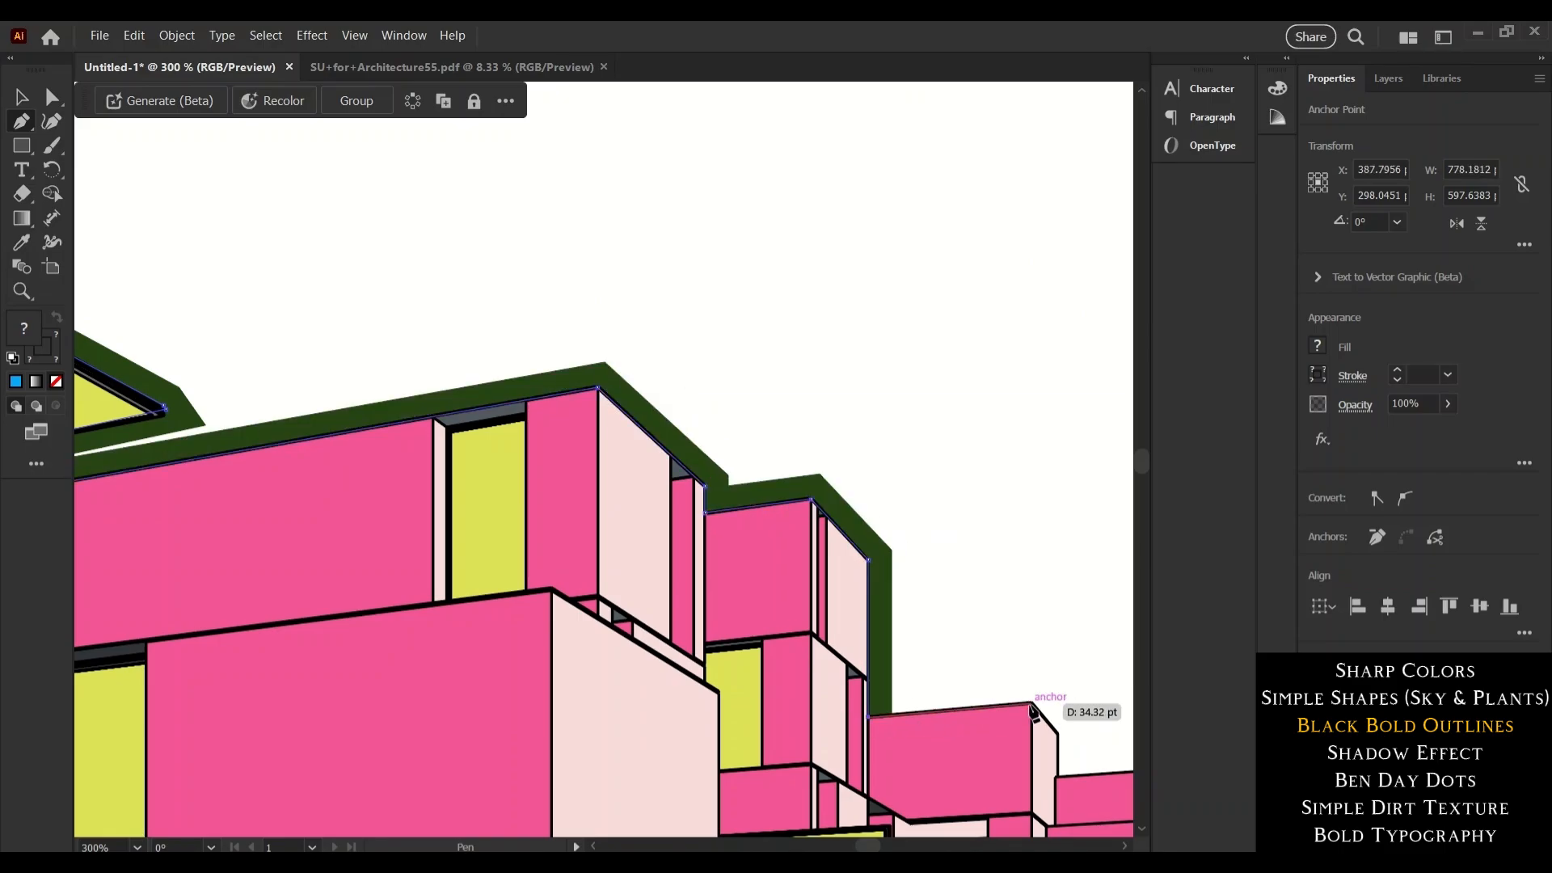
left_click(1059, 734)
left_click(1059, 776)
scroll(1059, 776, "right", 10)
left_click(697, 769)
Make the building outline's stroke black with round caps and round corners.
key("v")
scroll(970, 540, "down", 5)
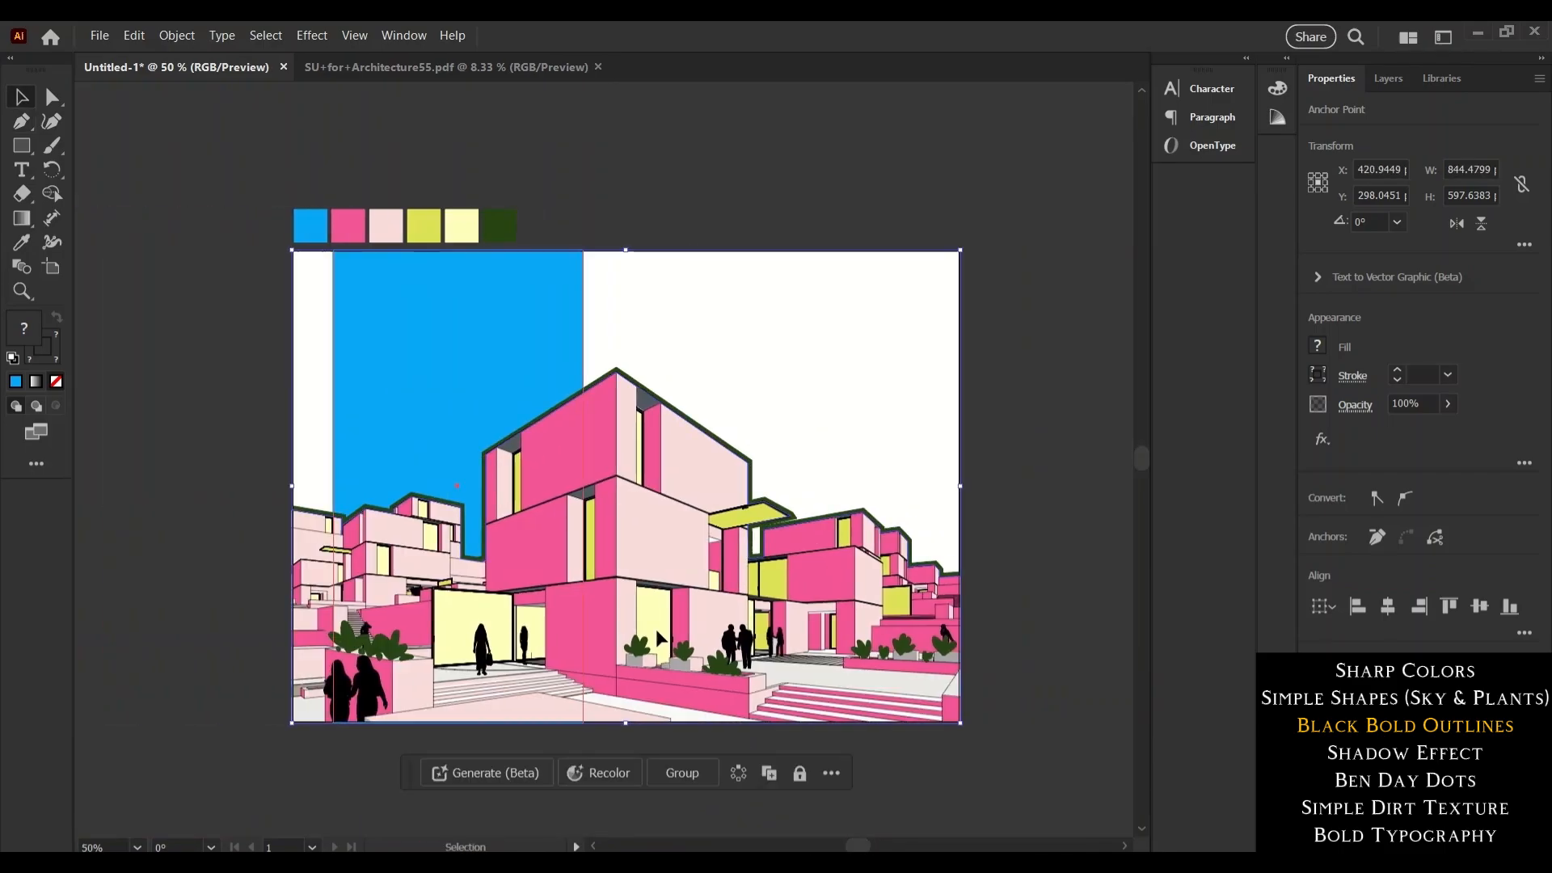
scroll(695, 553, "up", 1)
left_click(695, 311)
left_click(680, 376)
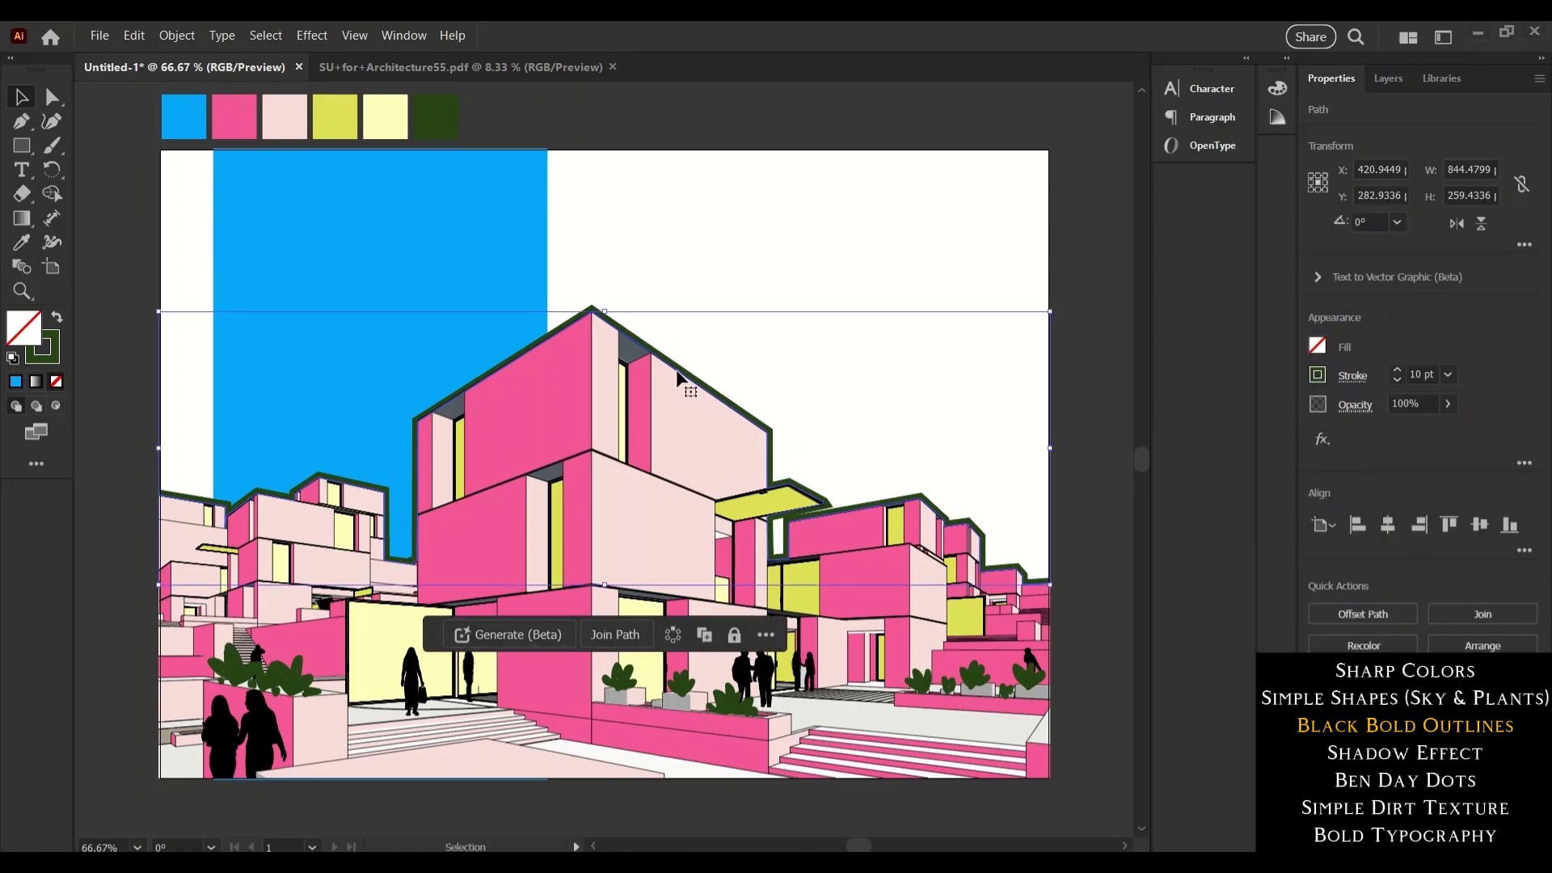
left_click(1317, 375)
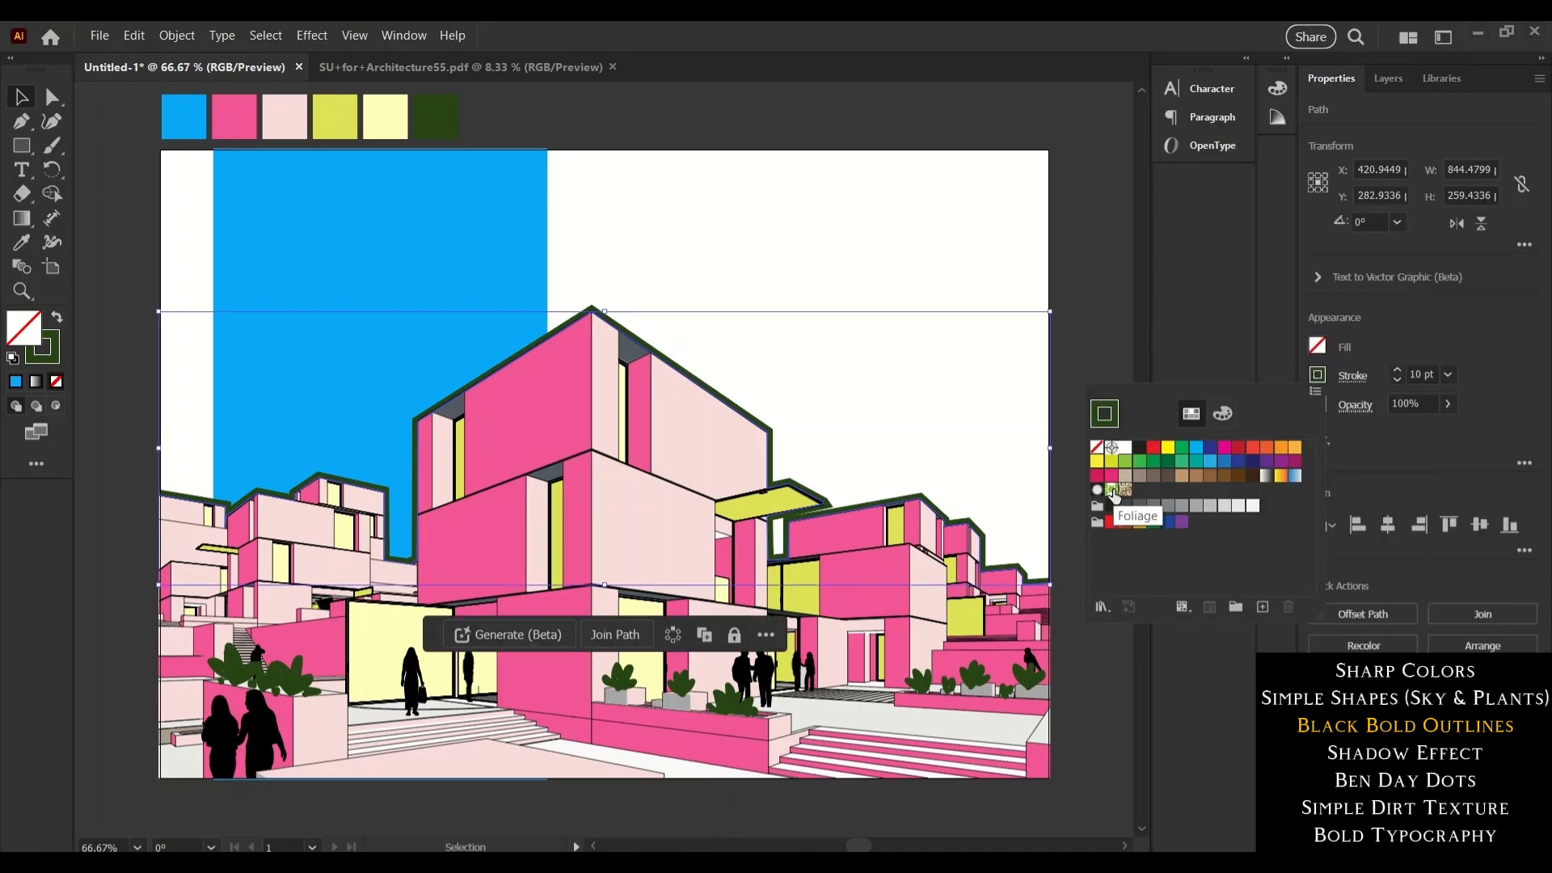
left_click(1112, 506)
key("Escape")
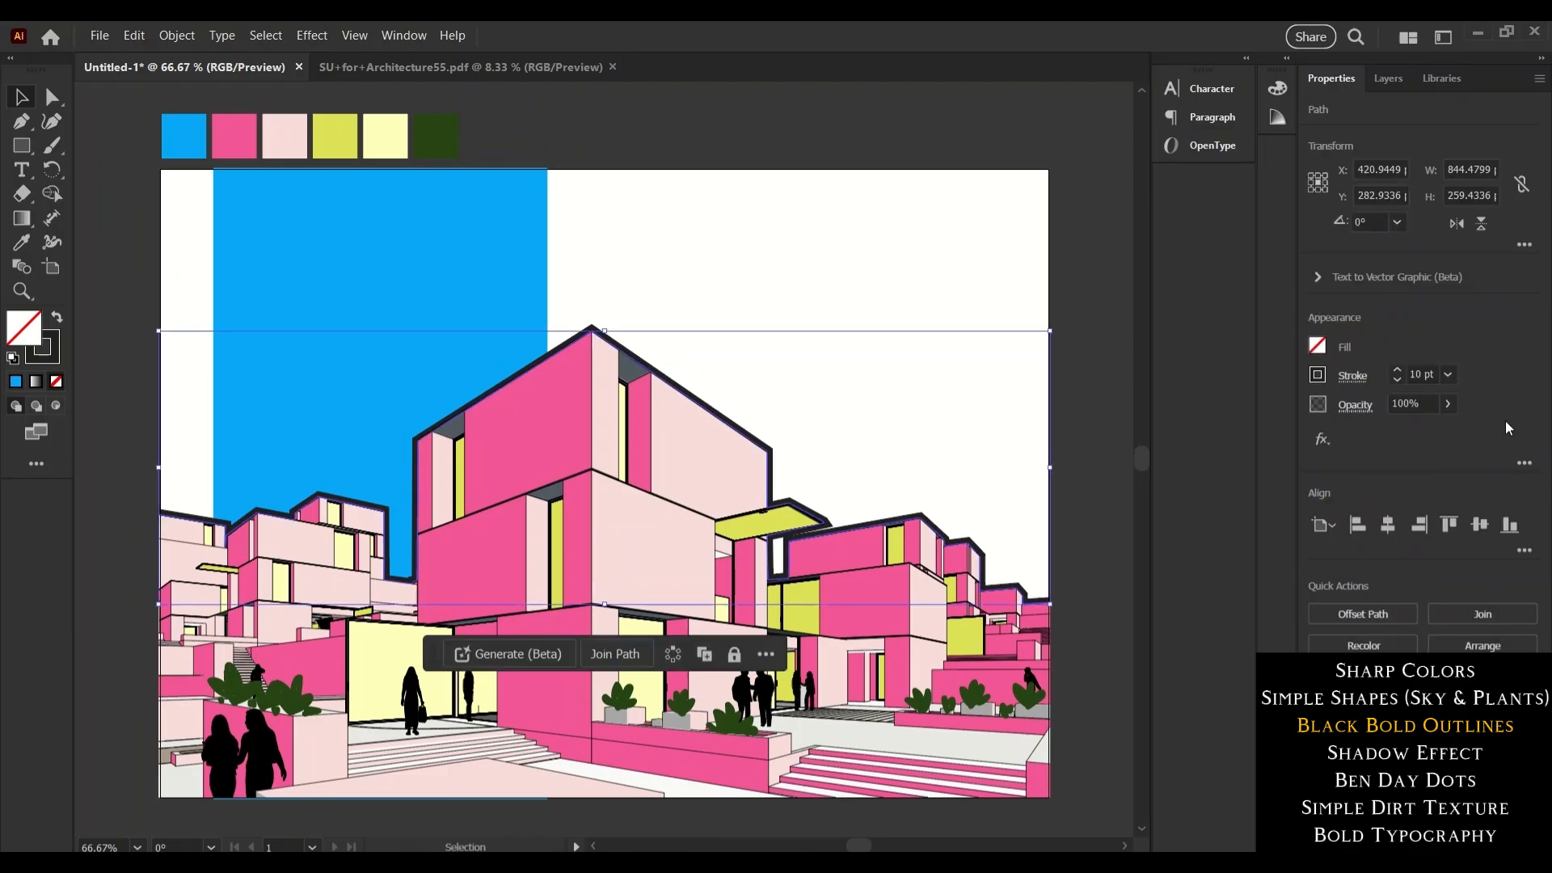
left_click(1346, 376)
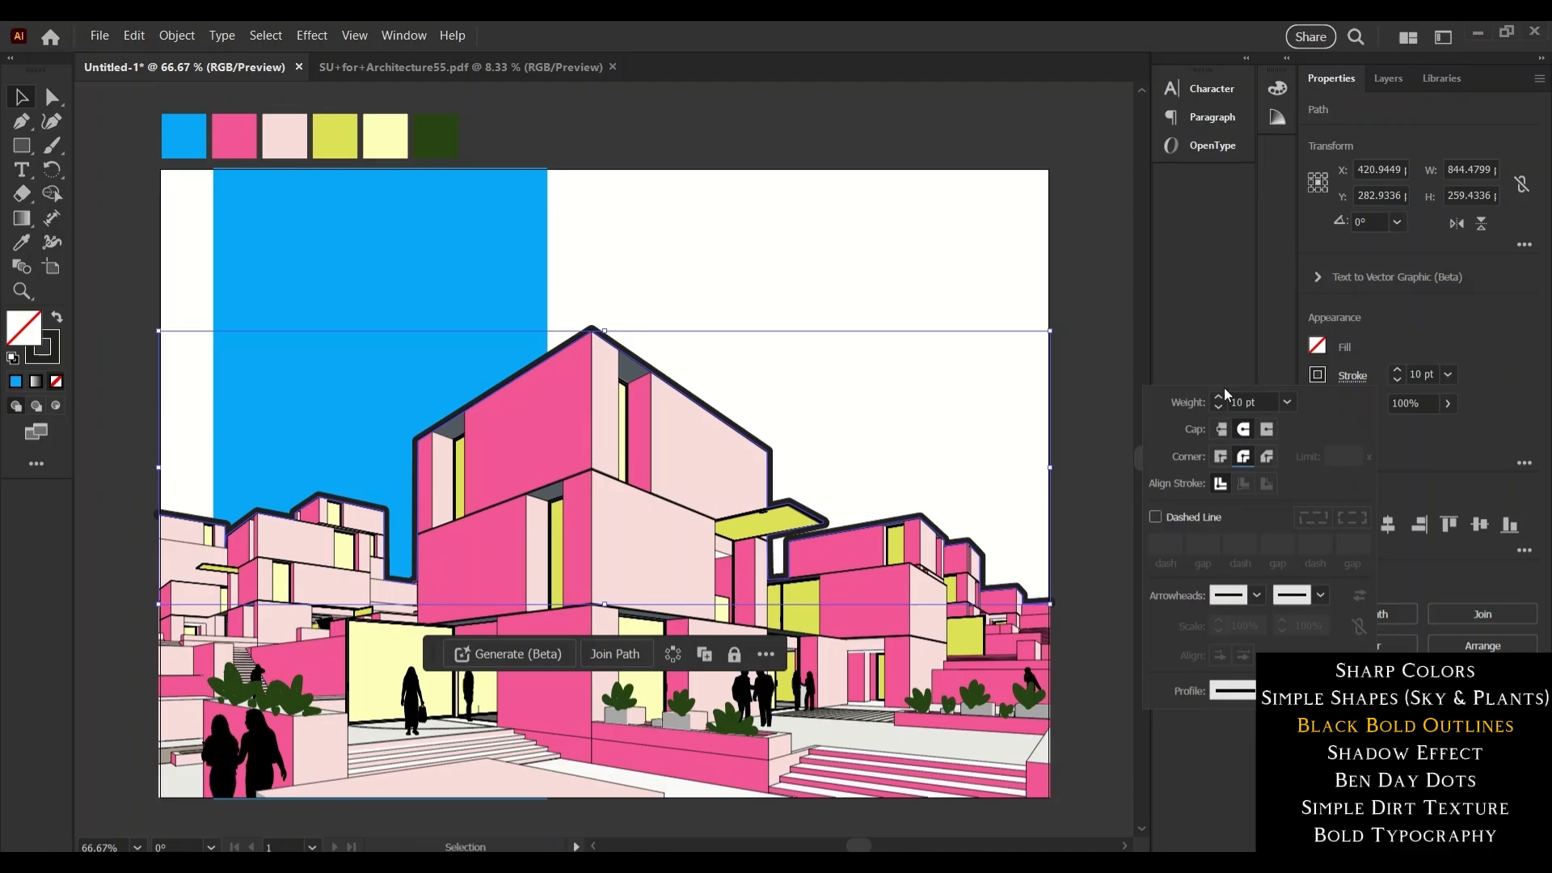
left_click(1221, 360)
Compare the artwork with and without the outline on Layer 4.
left_click(1388, 78)
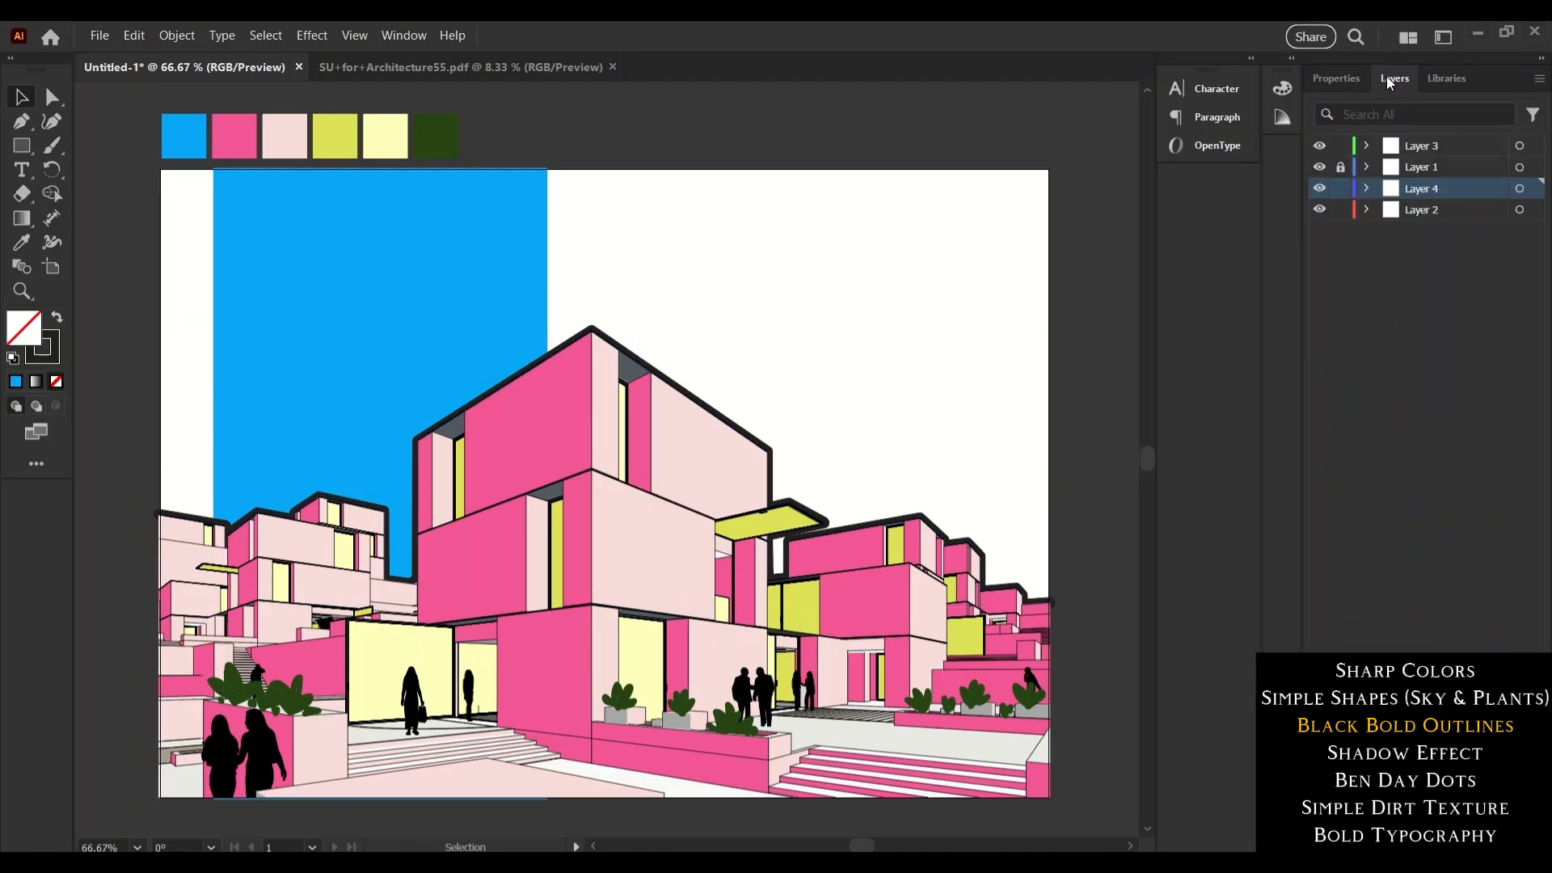
left_click(1319, 188)
left_click(1318, 188)
Save a copy of the artwork as an Adobe PDF with the High Quality Print preset.
left_click(100, 35)
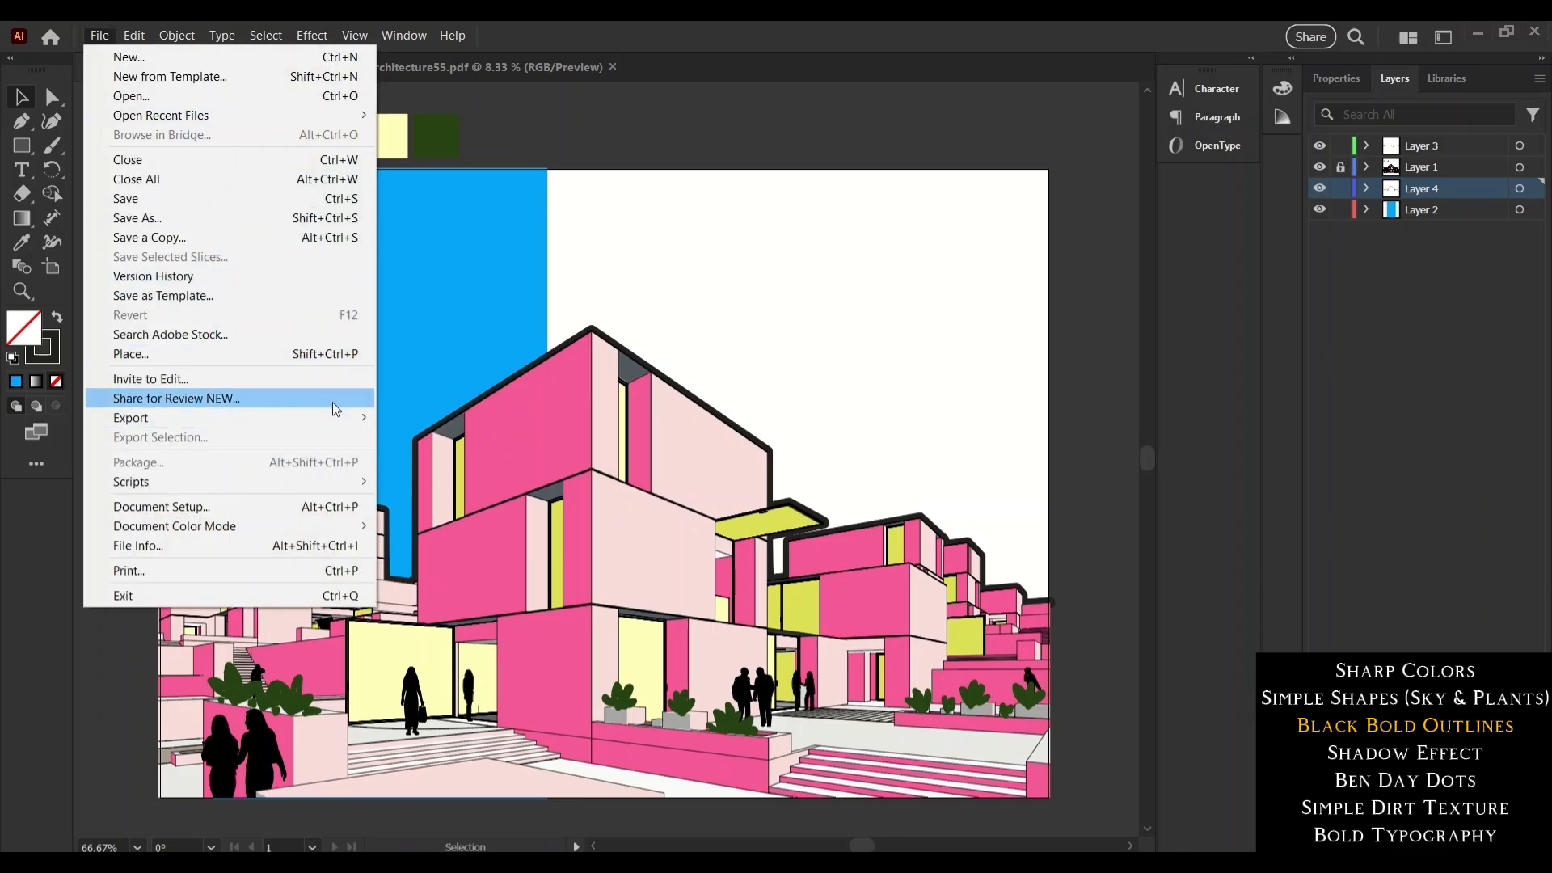
left_click(385, 436)
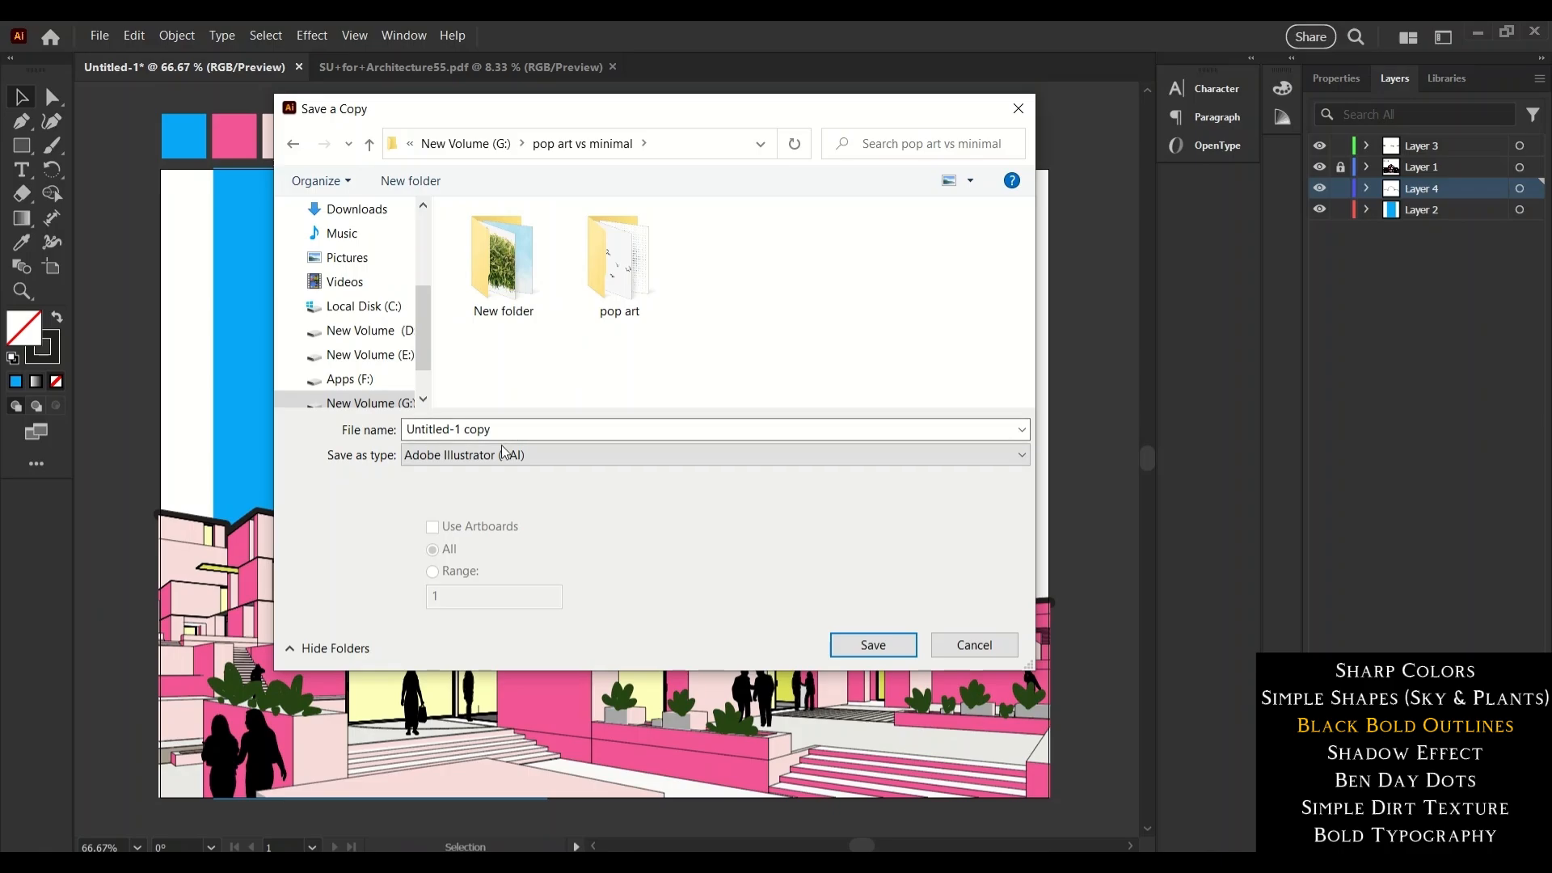
left_click(502, 454)
left_click(504, 491)
left_click(881, 645)
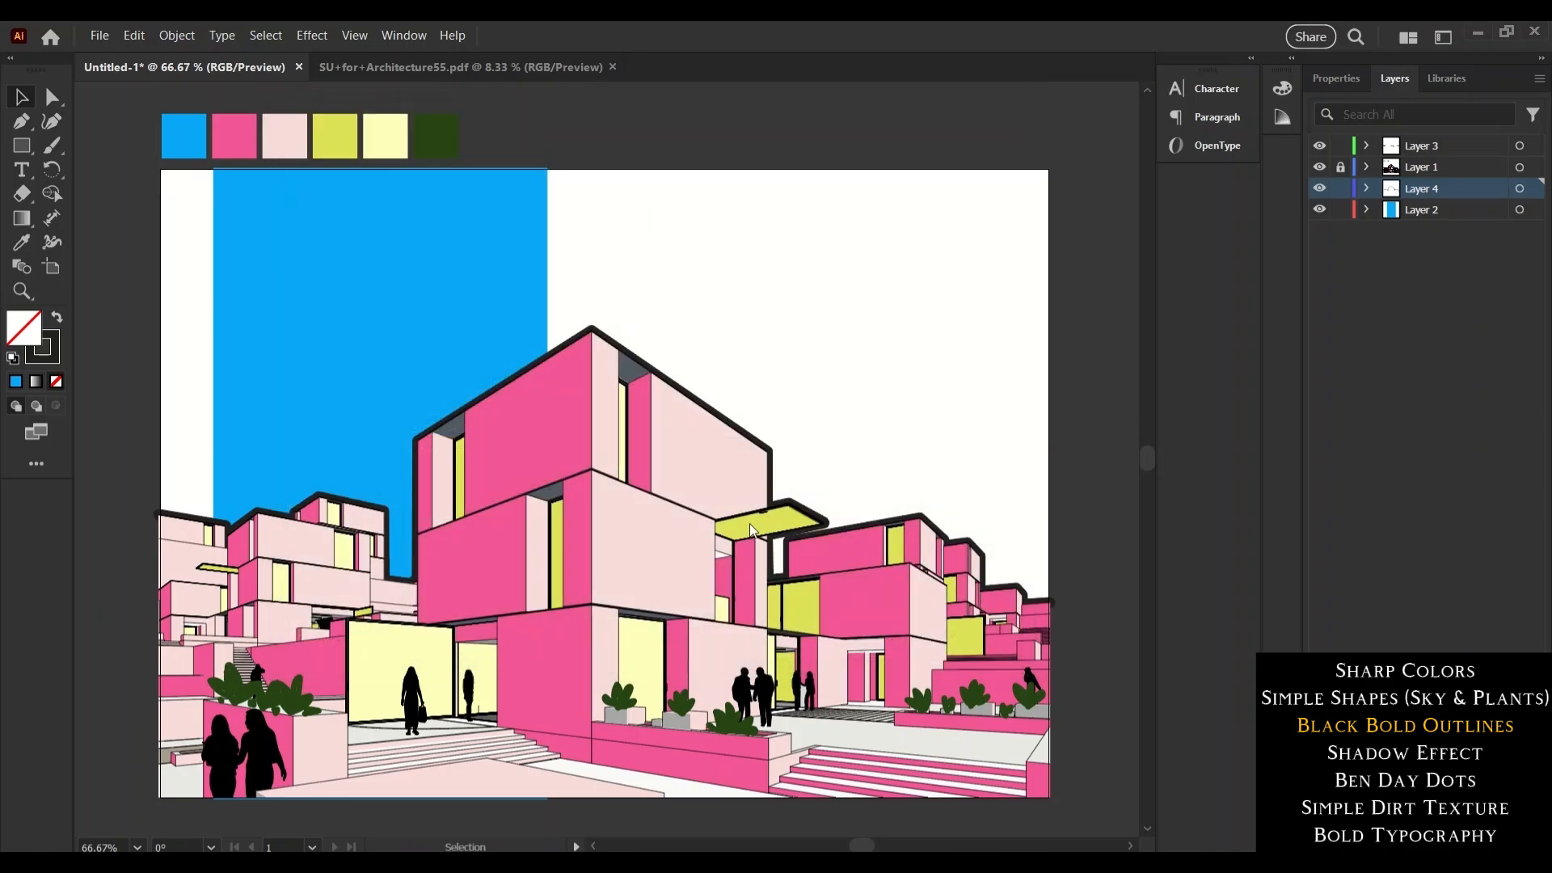
left_click(658, 194)
left_click(693, 256)
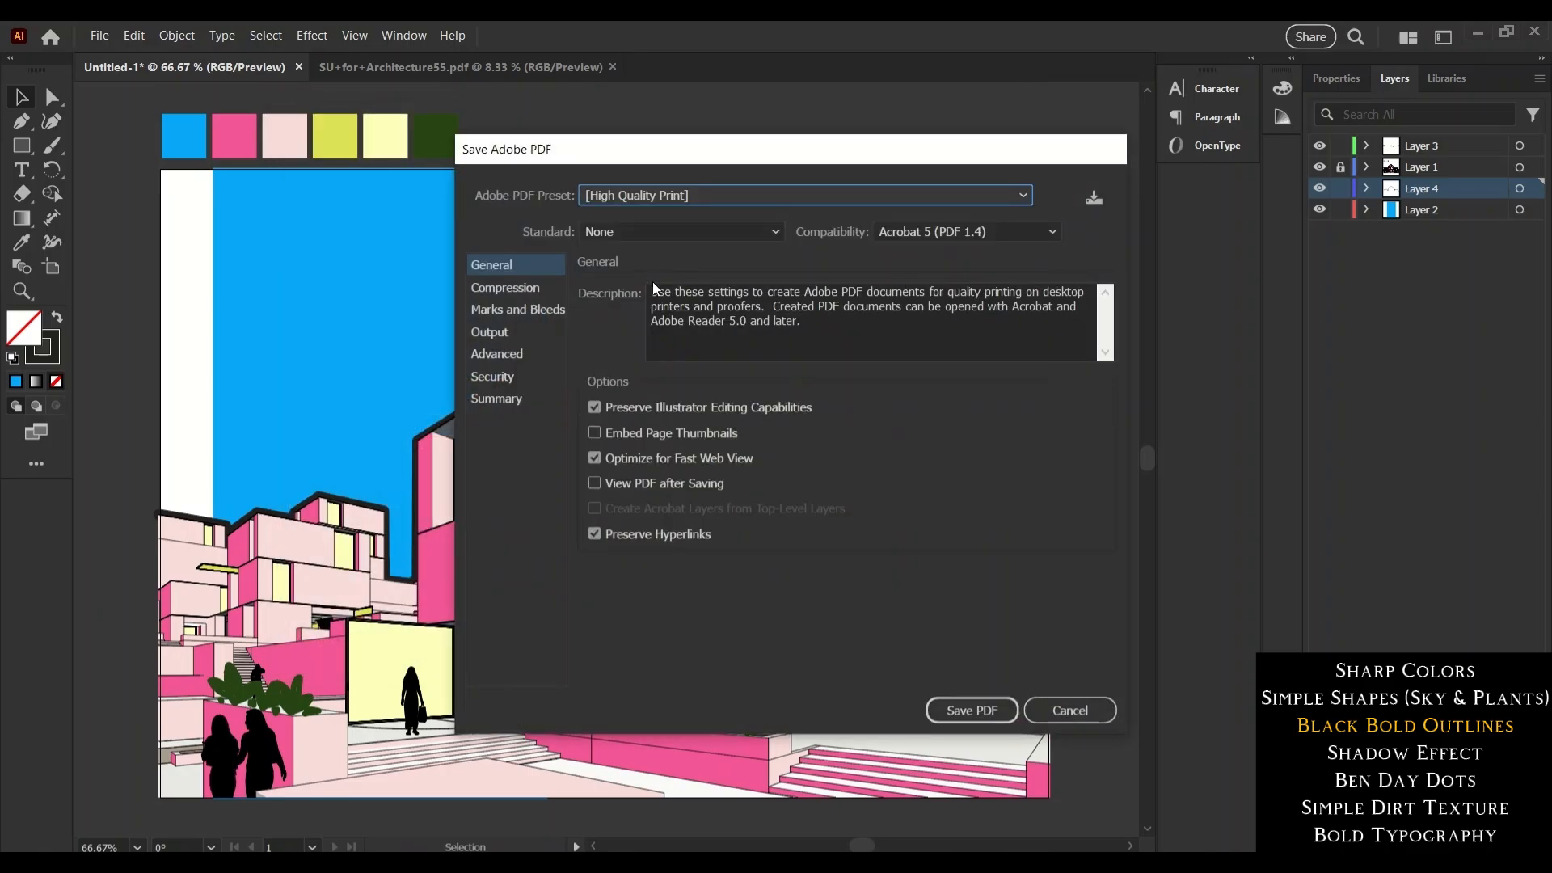
left_click(973, 711)
left_click(871, 483)
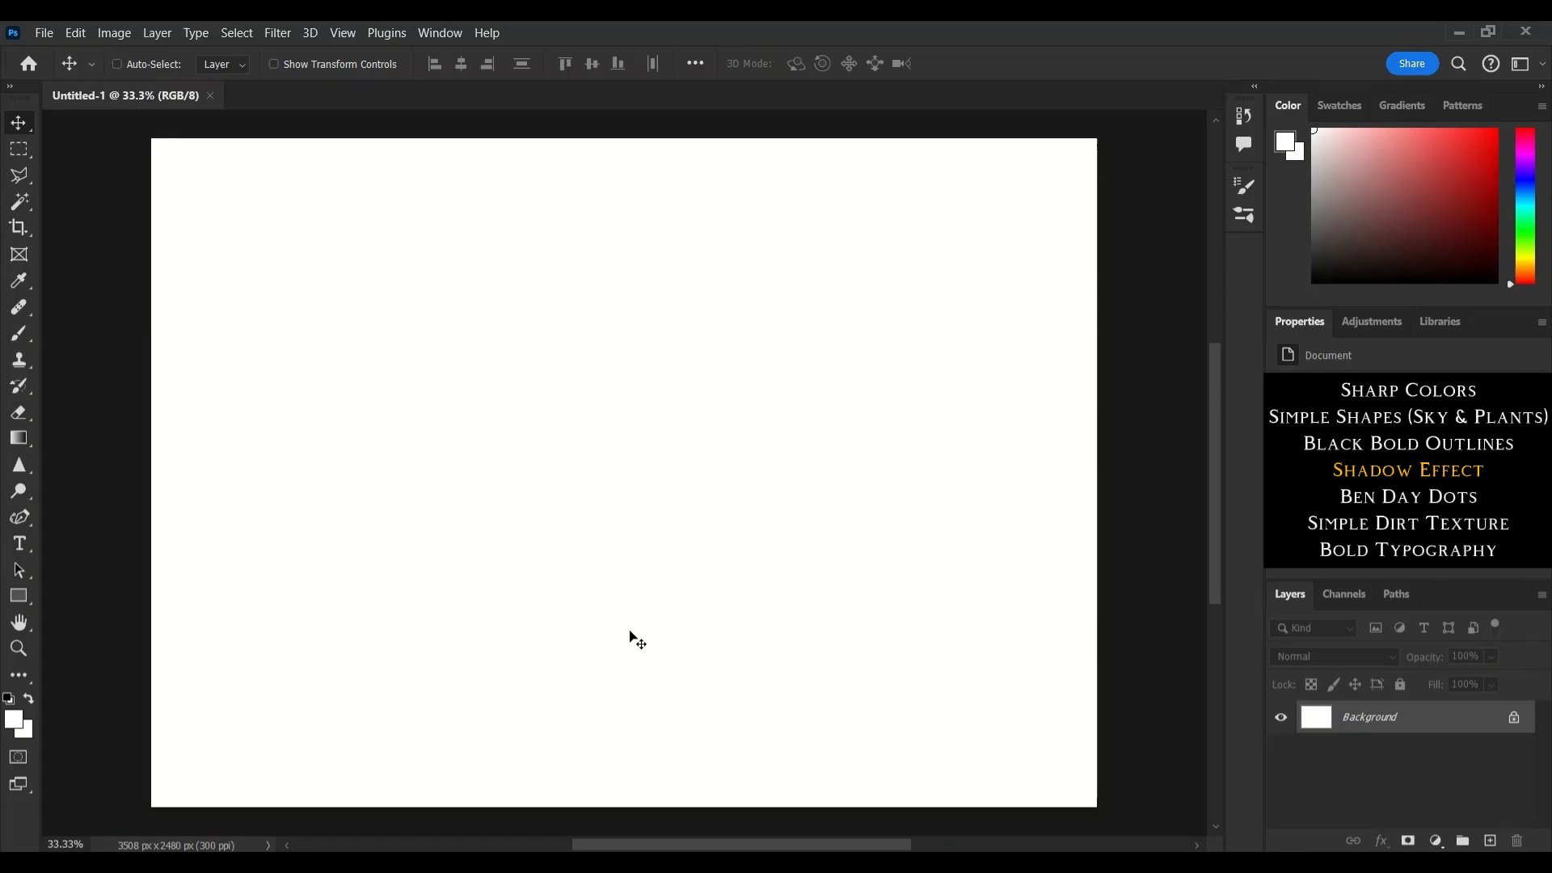
In Photoshop, place the pop PDF from the pop art folder into the blank document as a smart object.
key("alt+Tab")
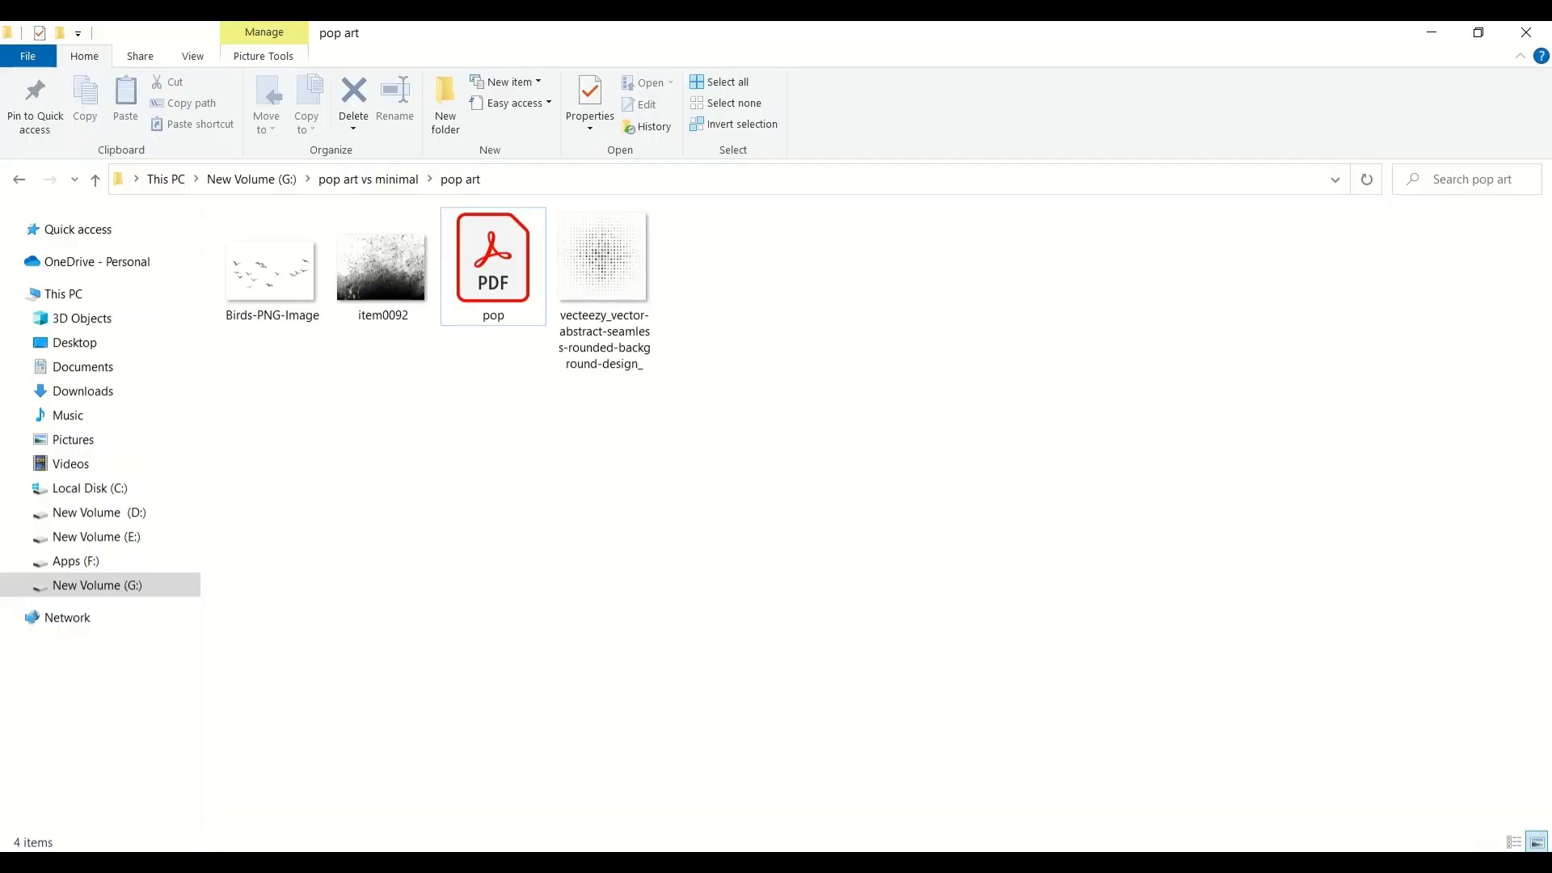
left_click_drag(492, 260, 659, 559)
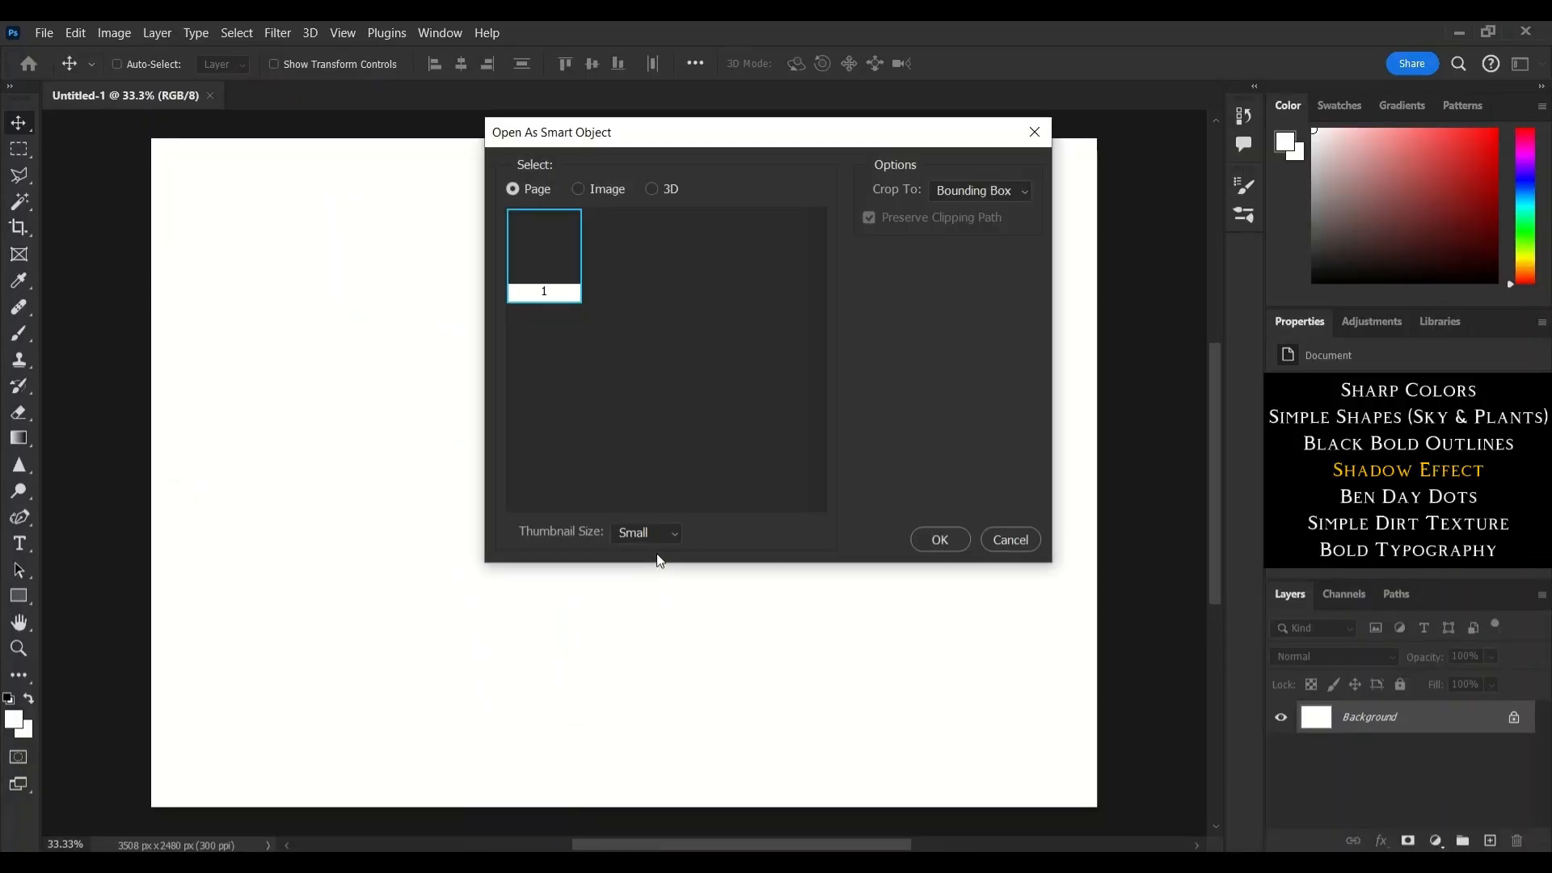
left_click(941, 542)
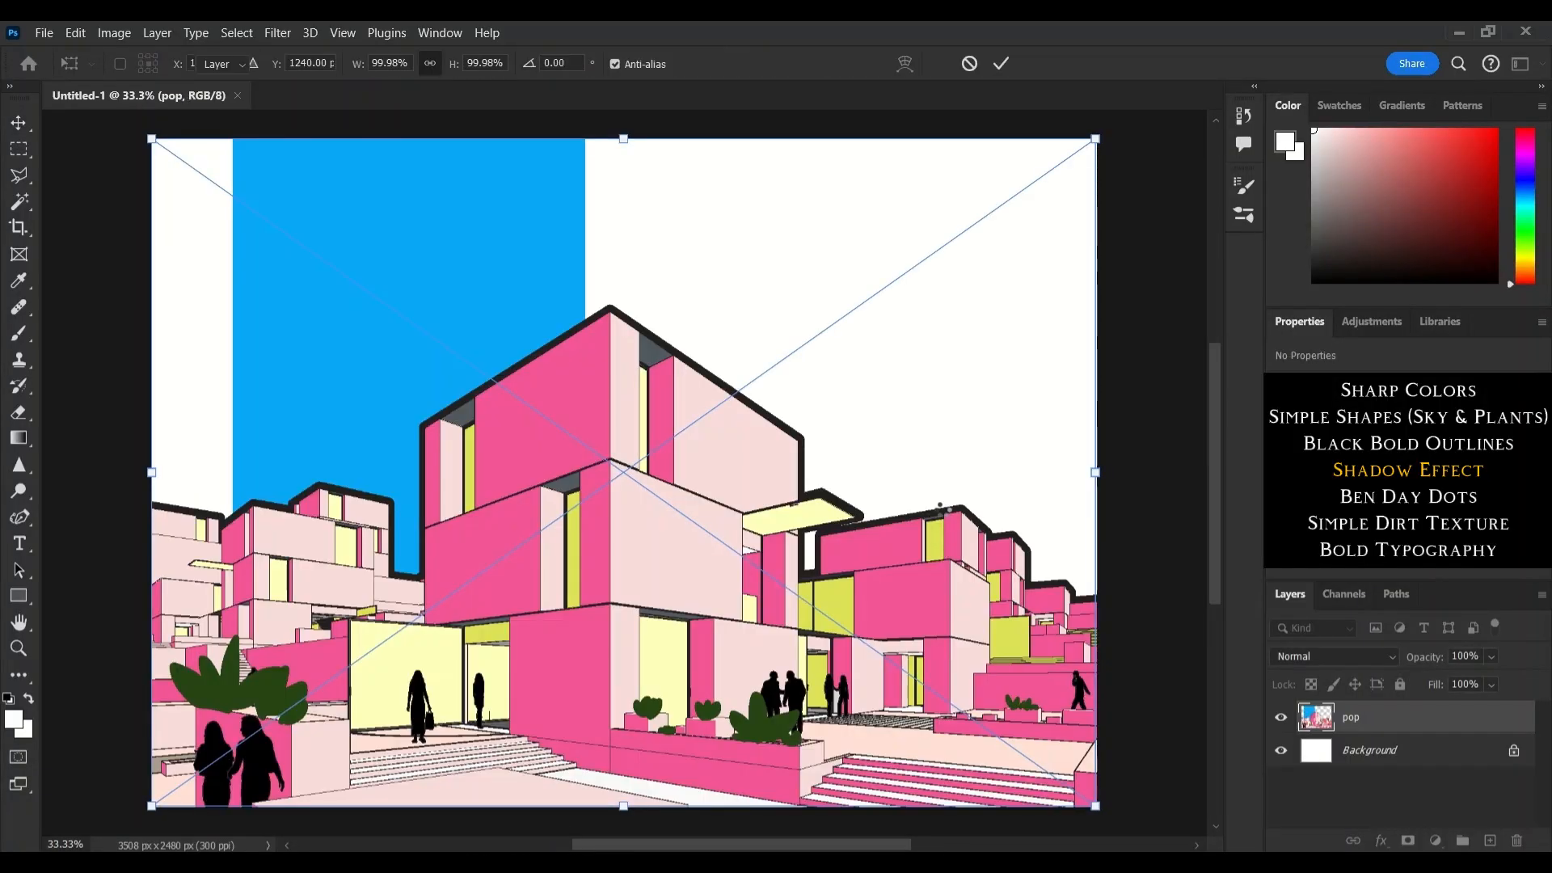
key("Return")
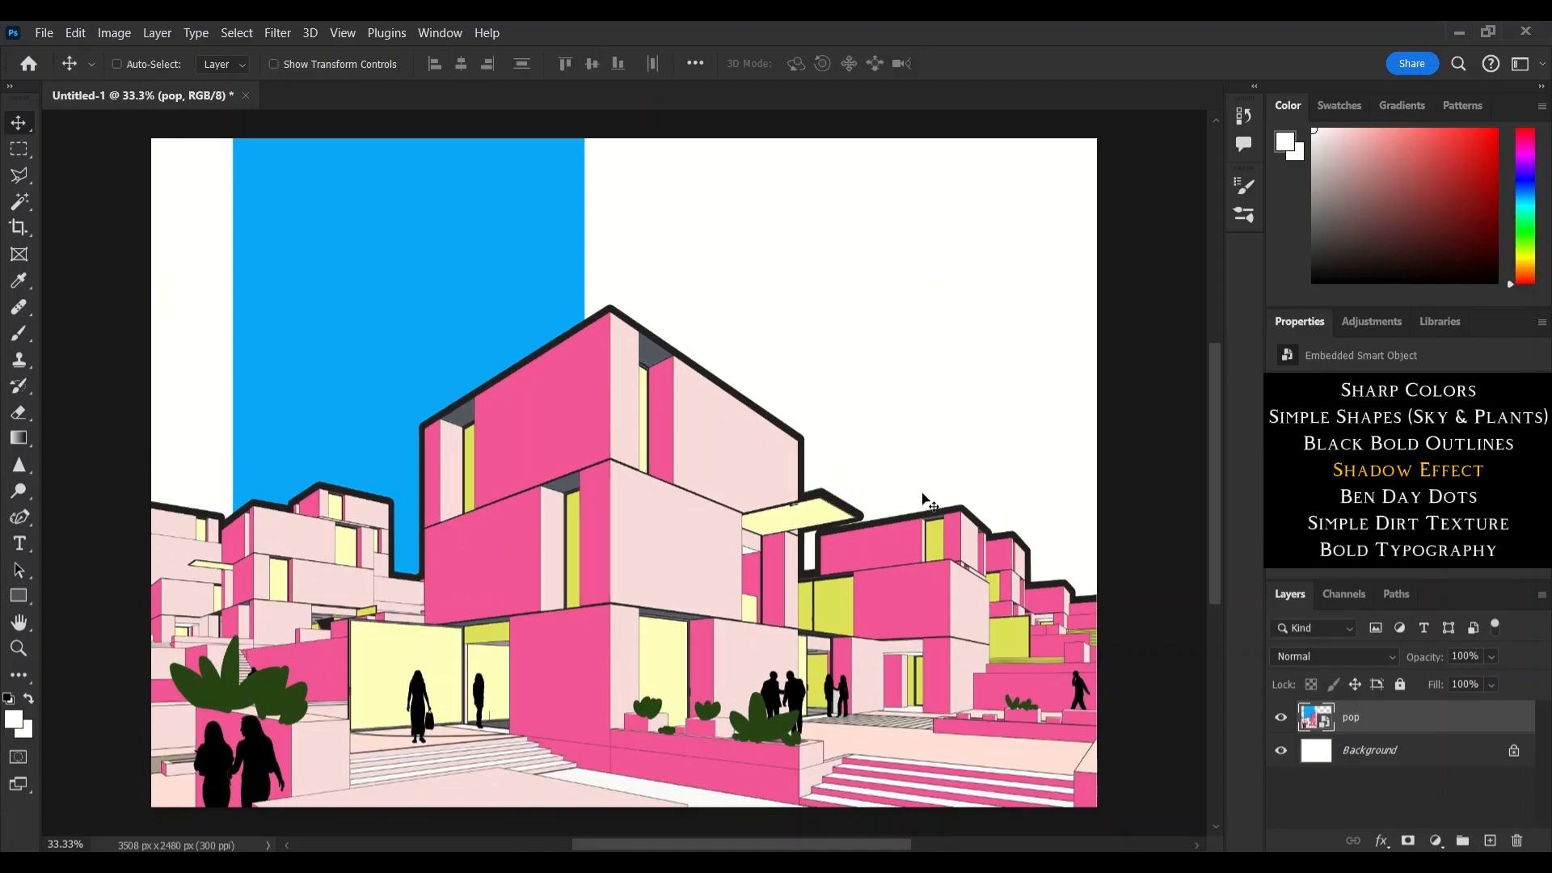
Give the pop layer a drop shadow with 55% opacity, 130° angle, 14 px distance, 16% spread, 29 px size and 0% noise.
left_click(1376, 838)
left_click(1403, 825)
left_click(1081, 364)
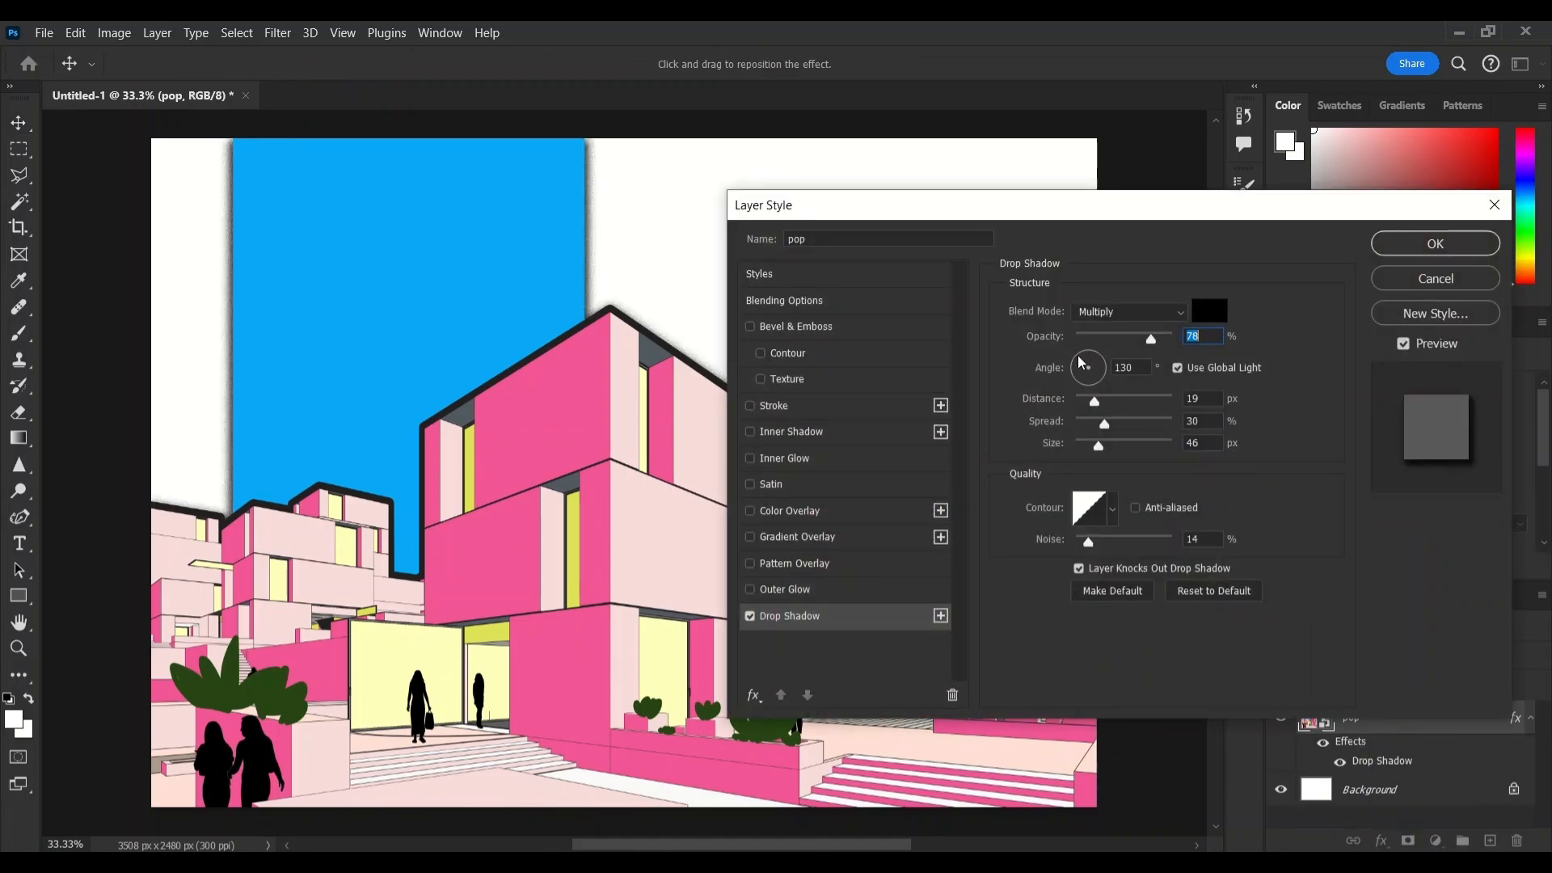
left_click_drag(1079, 356, 1080, 356)
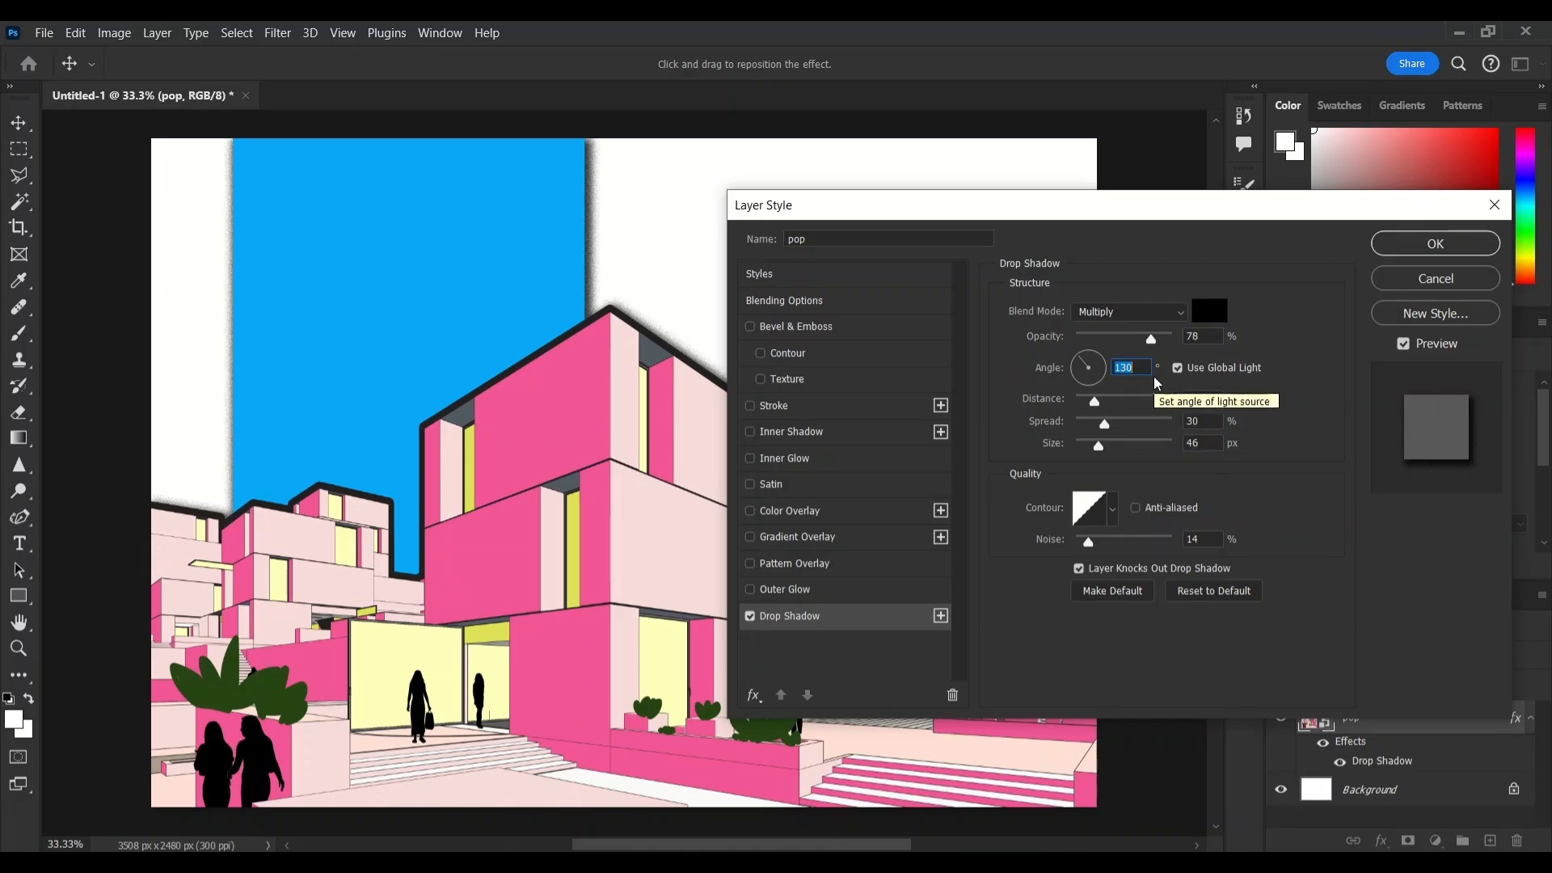
left_click_drag(1152, 340, 1133, 340)
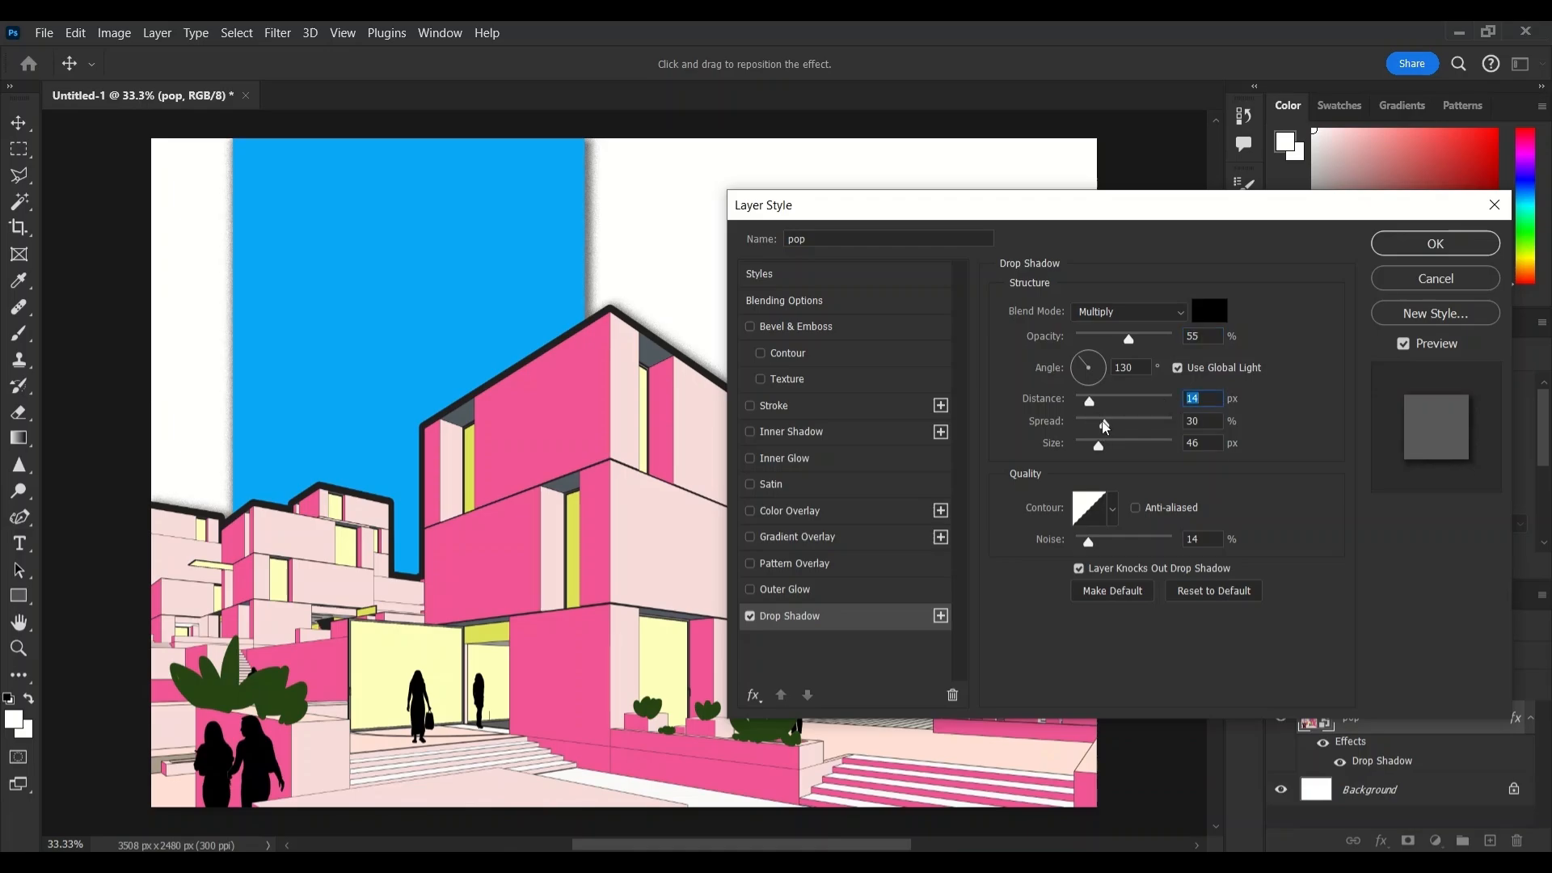
left_click_drag(1105, 428, 1093, 453)
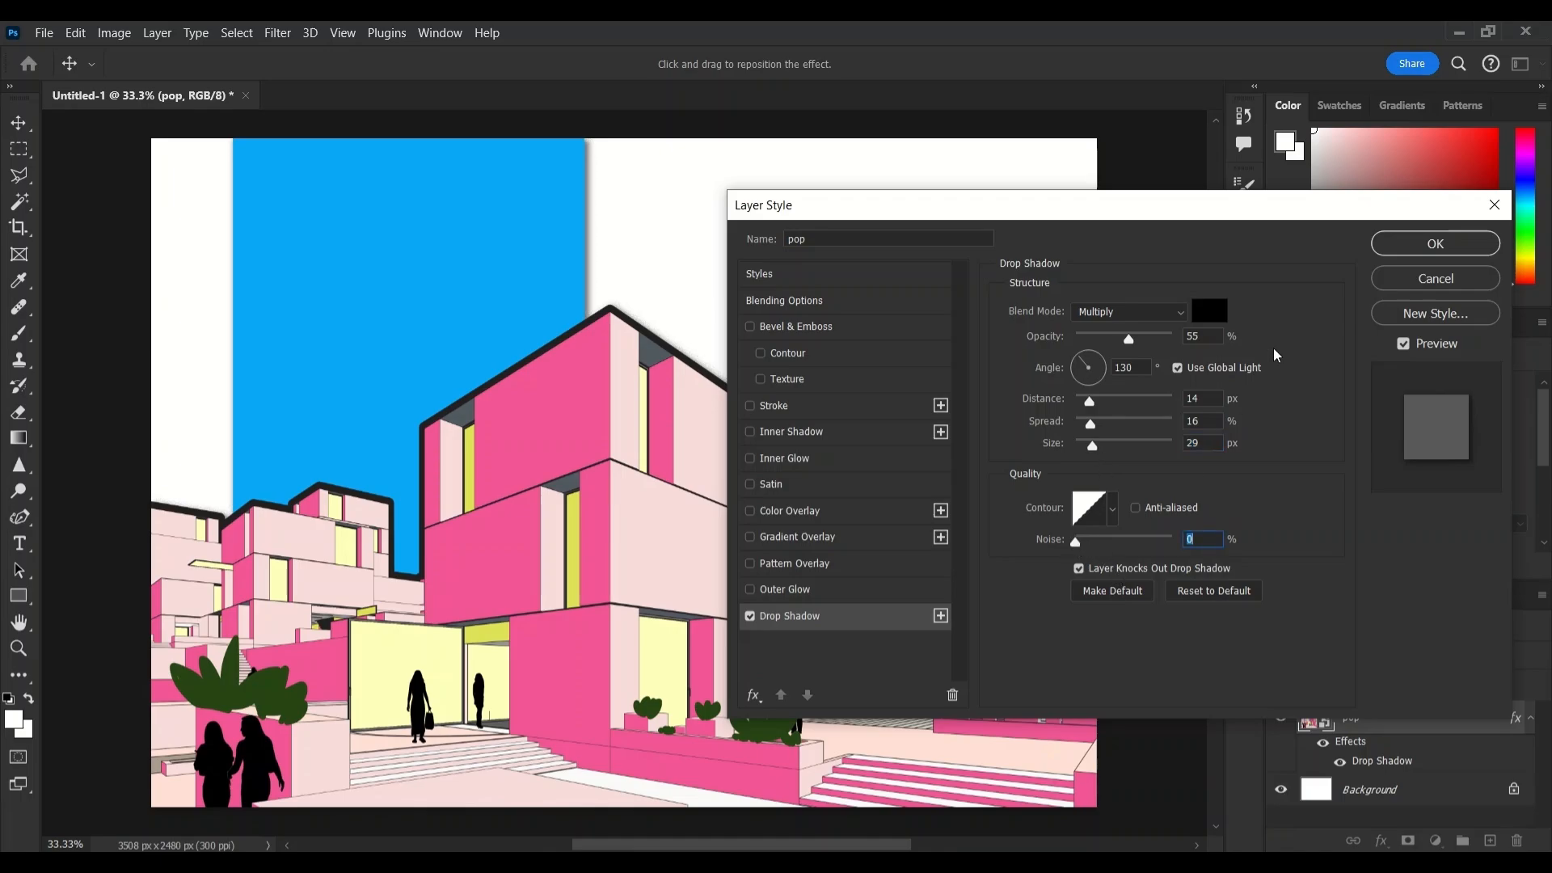
key("Return")
left_click(1340, 764)
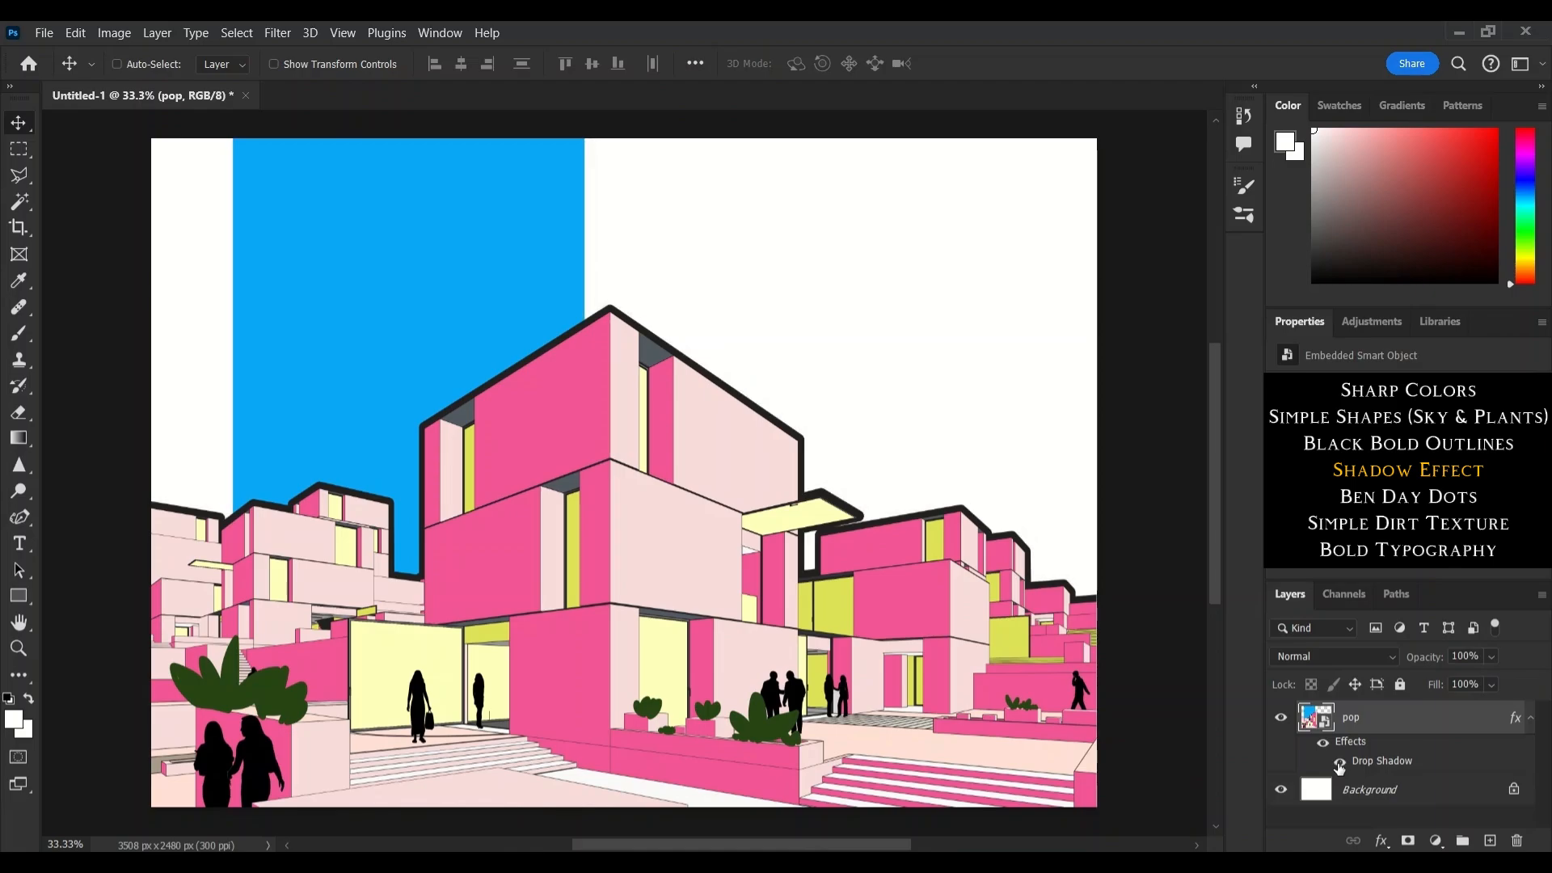
left_click(1340, 763)
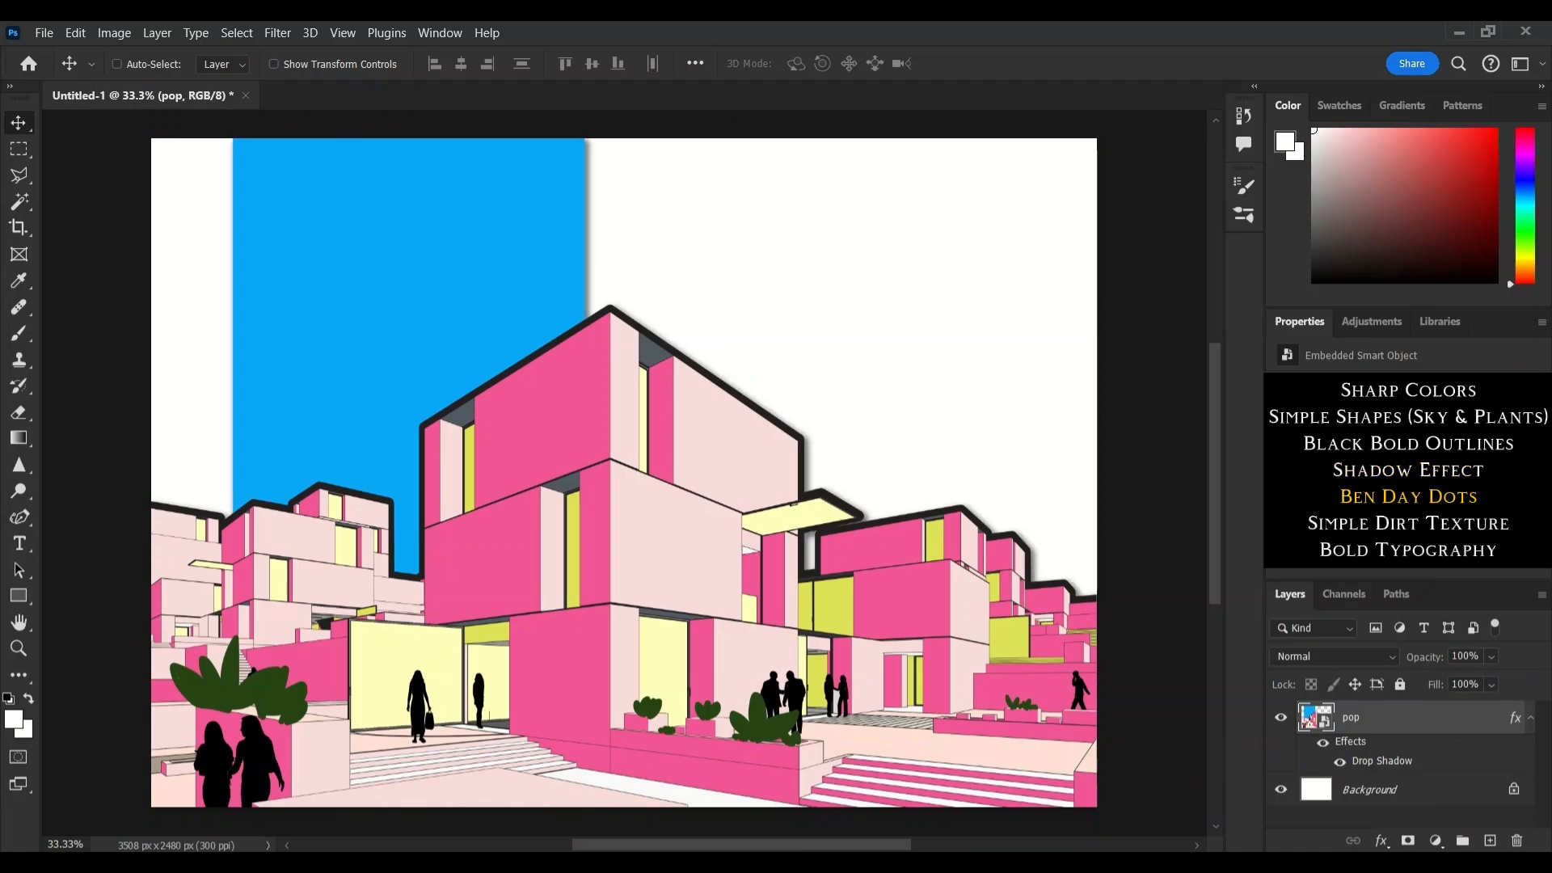
Place the vecteezy rounded dot pattern from the pop art folder and move it over the blue sky rectangle.
mouse_move(672, 862)
left_click(659, 780)
left_click_drag(589, 269, 388, 263)
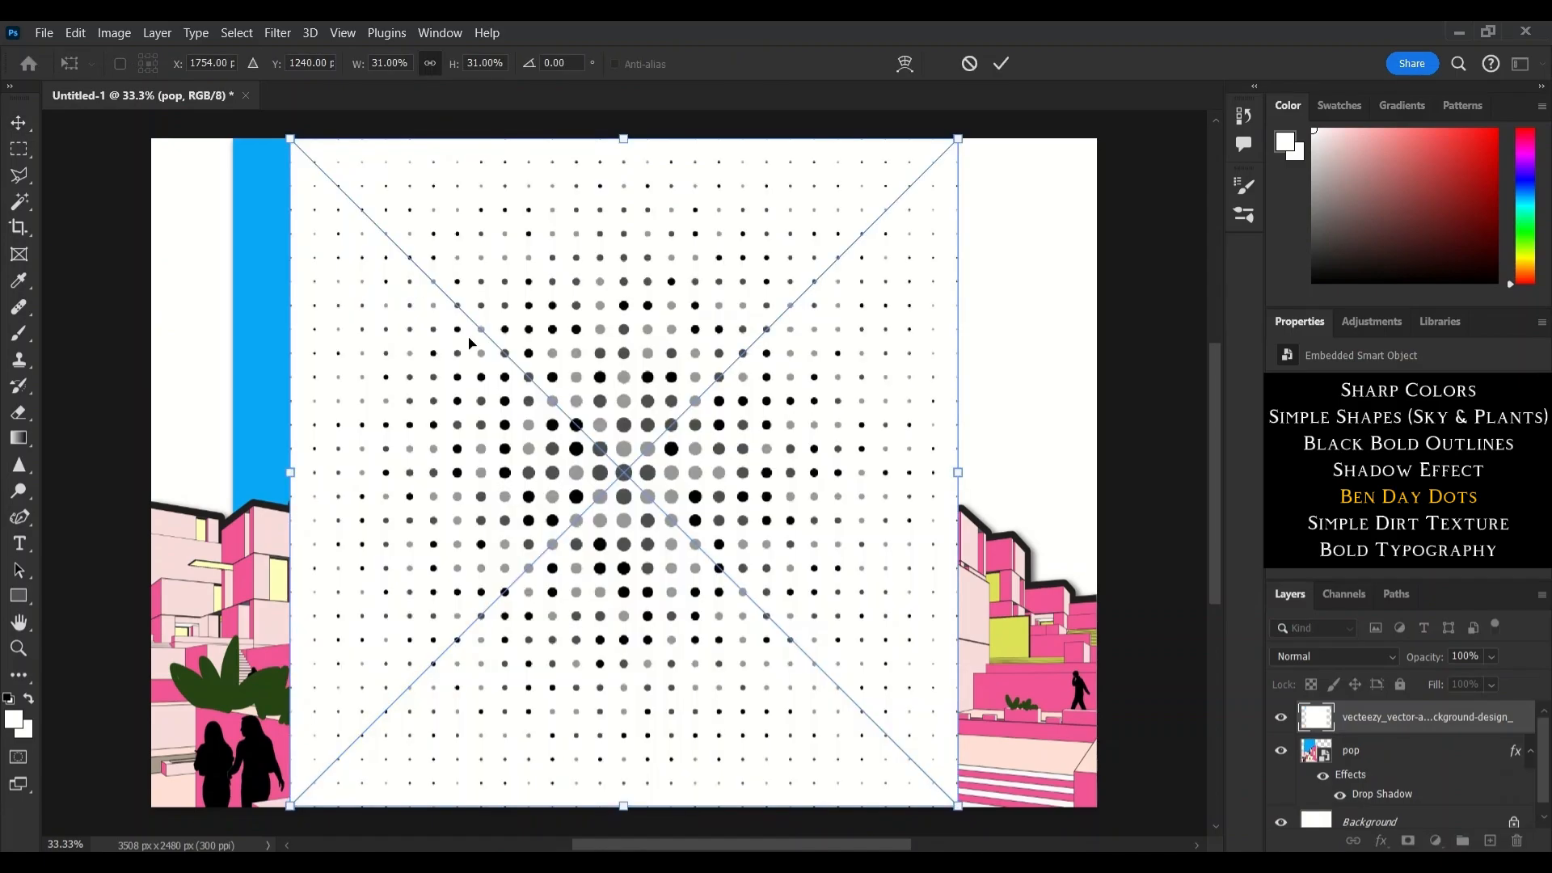
key("Return")
left_click_drag(624, 471, 470, 342)
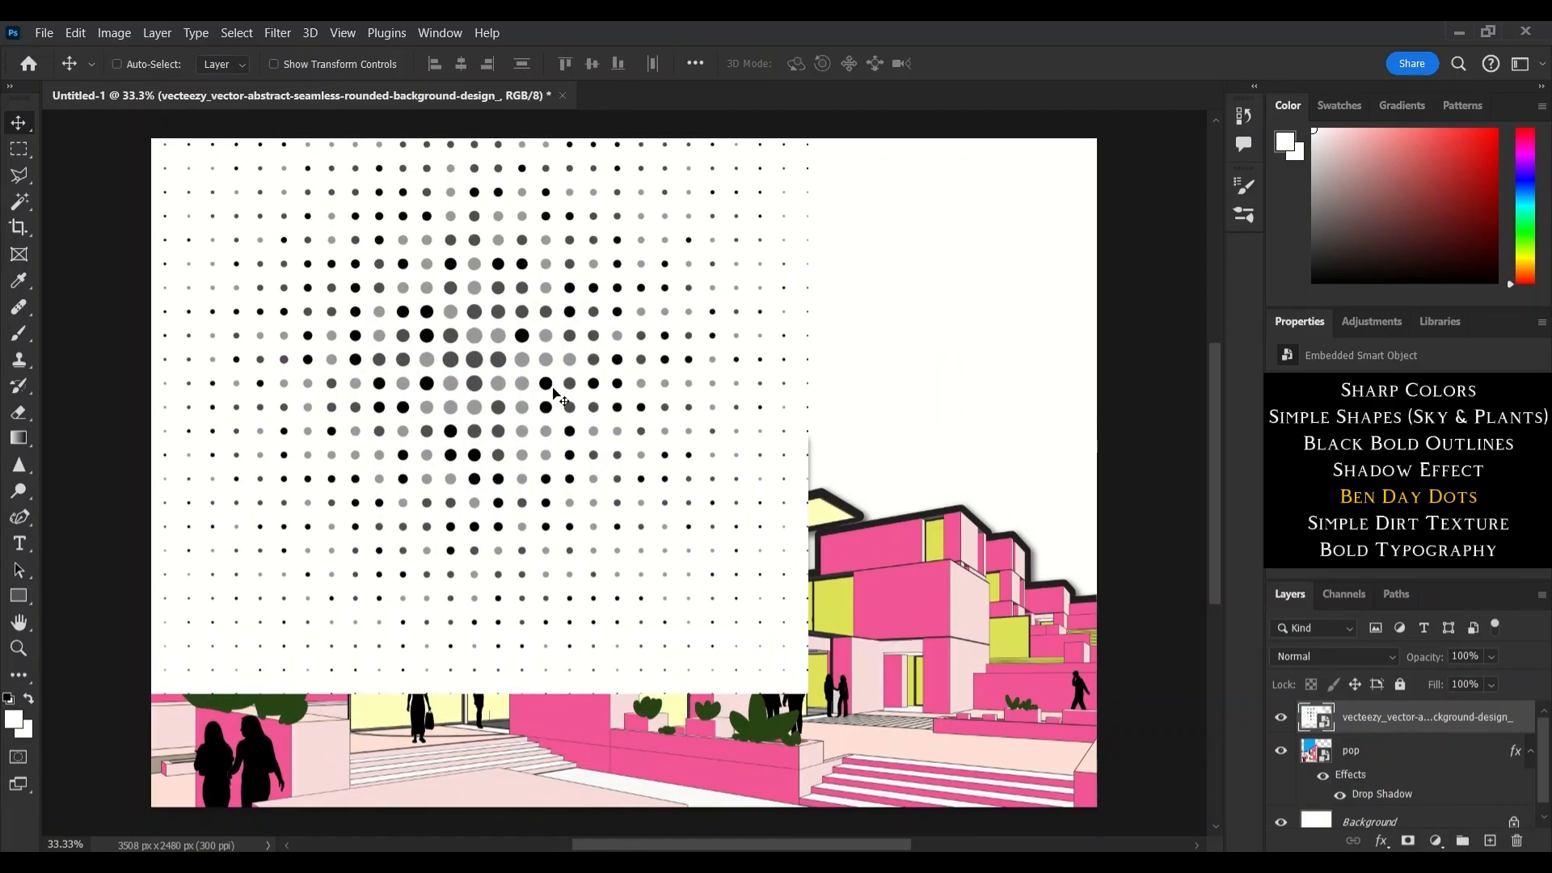
left_click_drag(564, 392, 577, 426)
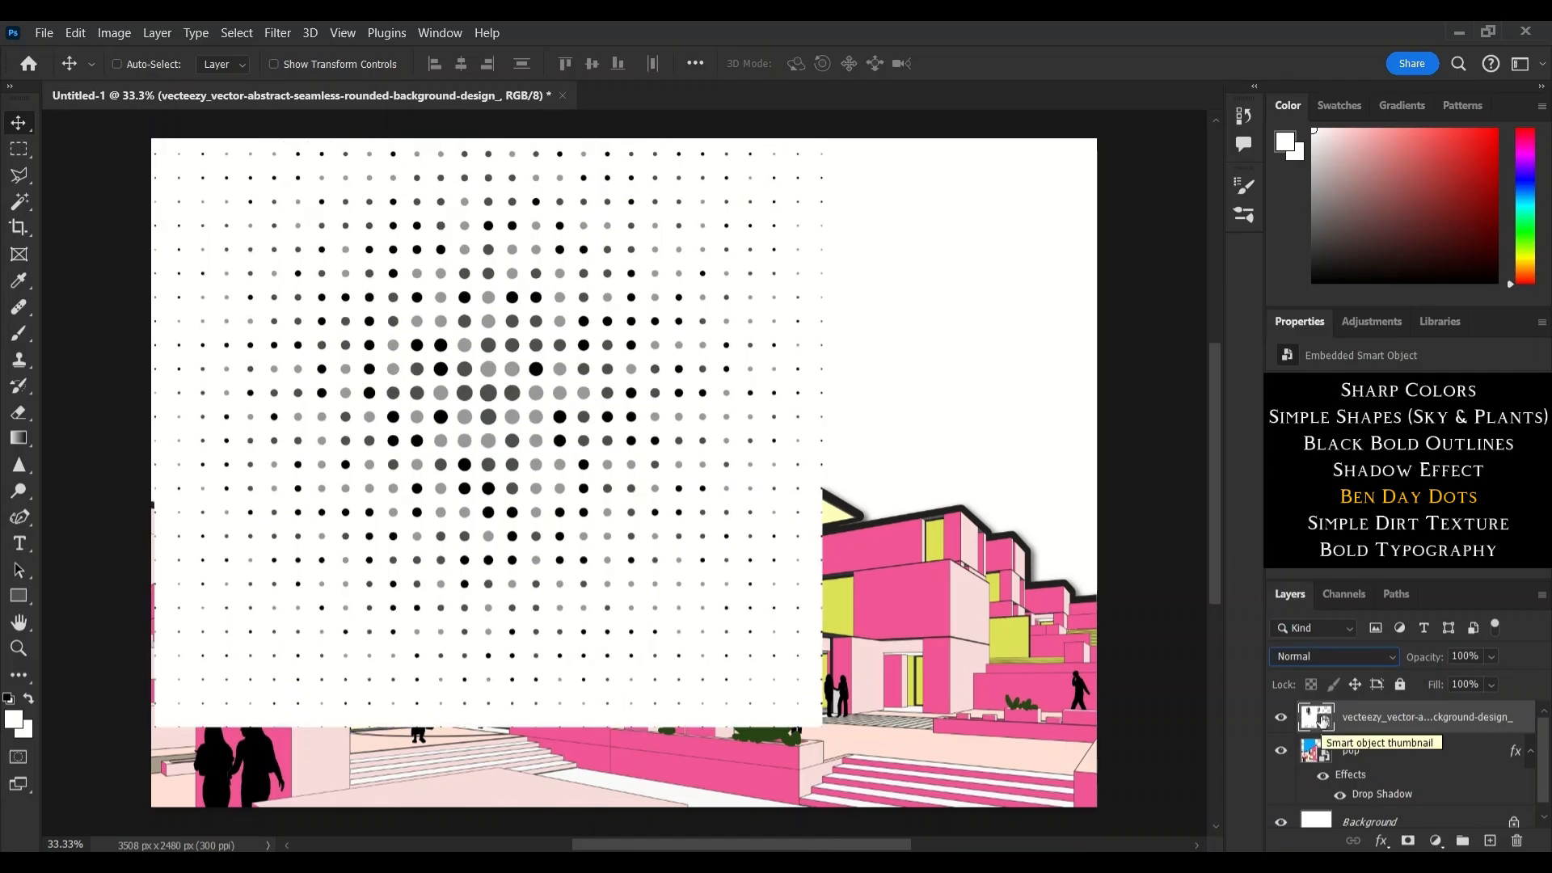
Set the dot pattern to Multiply and paint a layer mask that hides the dots outside the blue sky.
left_click(1334, 656)
left_click(1326, 422)
left_click(1409, 841)
key("b")
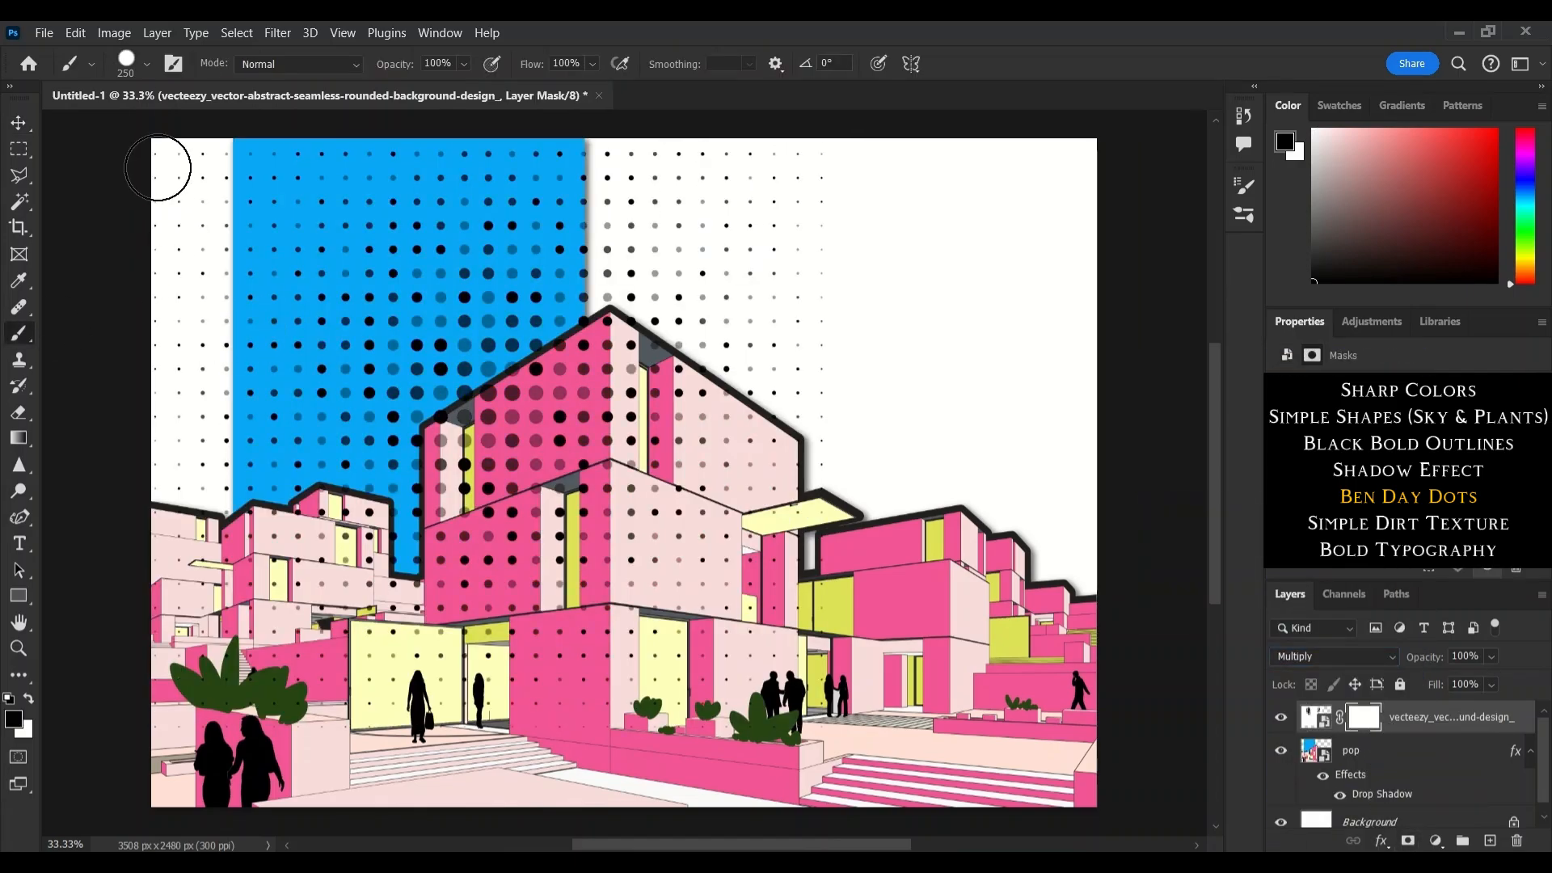
mouse_move(162, 162)
left_mouse_down()
mouse_move(189, 244)
mouse_move(171, 652)
mouse_move(207, 234)
mouse_move(204, 561)
mouse_move(177, 663)
left_mouse_up()
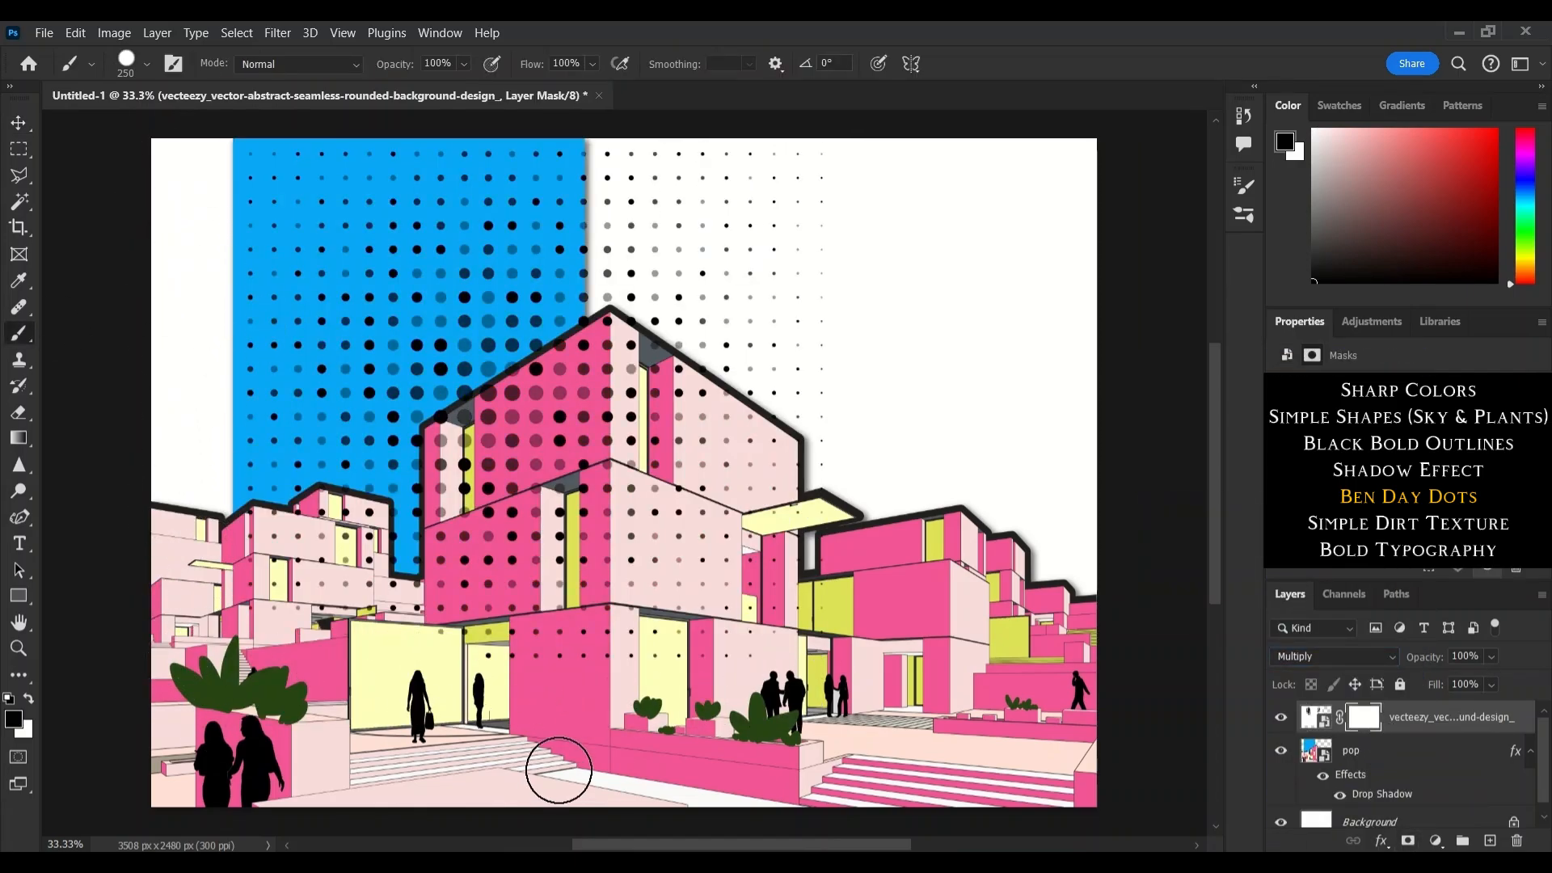
mouse_move(799, 137)
left_mouse_down()
mouse_move(634, 157)
mouse_move(610, 344)
mouse_move(607, 657)
mouse_move(686, 579)
mouse_move(572, 650)
mouse_move(289, 607)
left_mouse_up()
mouse_move(259, 539)
left_mouse_down()
mouse_move(304, 573)
mouse_move(261, 593)
mouse_move(314, 520)
mouse_move(329, 548)
mouse_move(354, 551)
mouse_move(354, 618)
mouse_move(443, 628)
mouse_move(573, 518)
mouse_move(570, 372)
mouse_move(462, 542)
mouse_move(459, 450)
mouse_move(527, 404)
left_mouse_up()
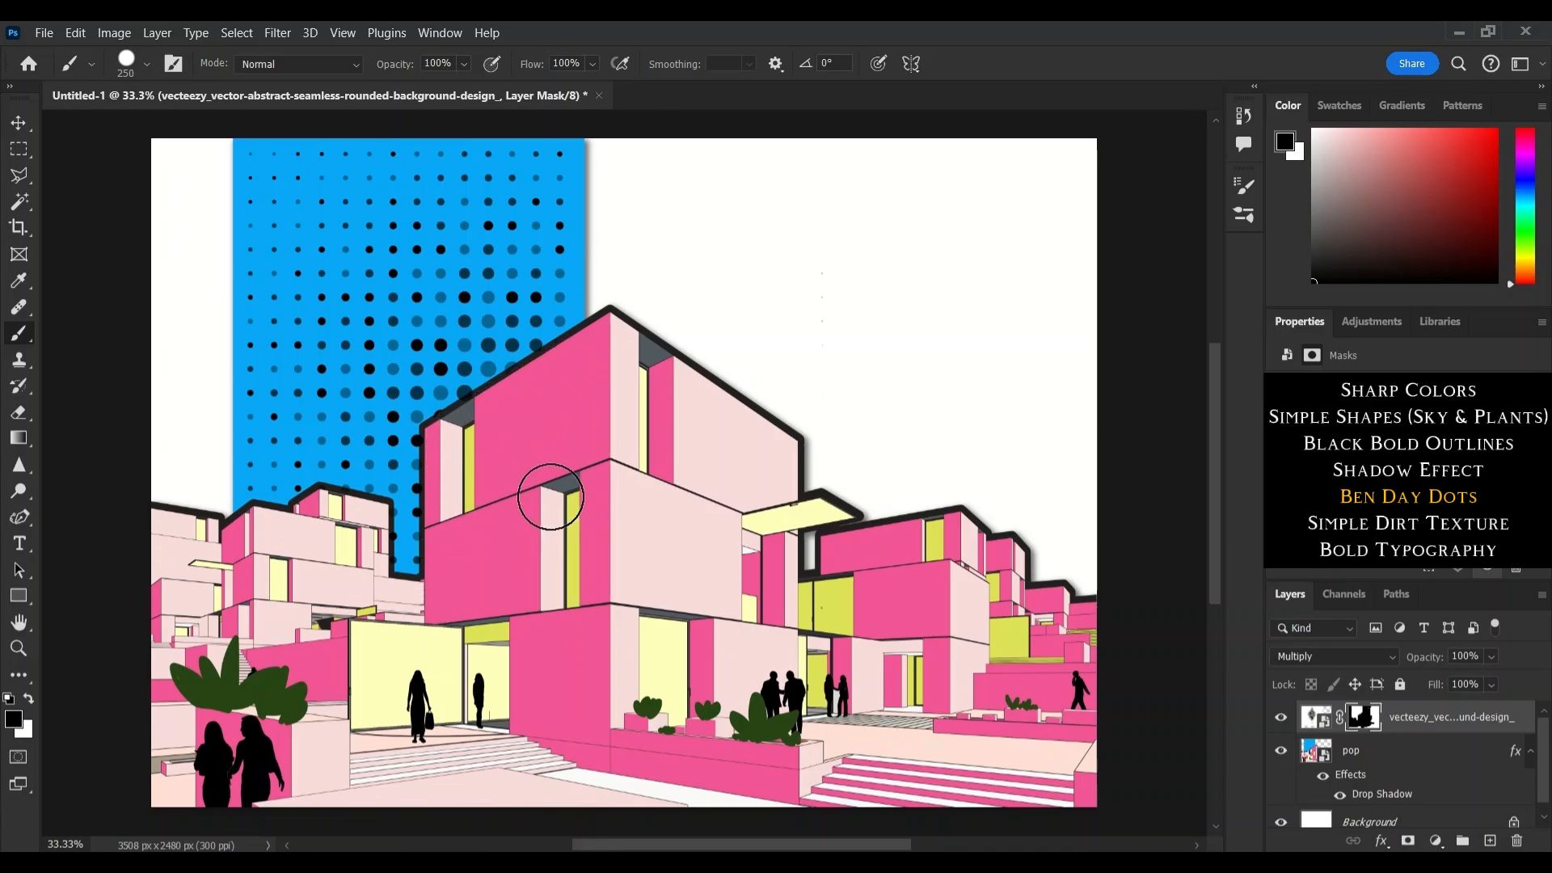
key("v")
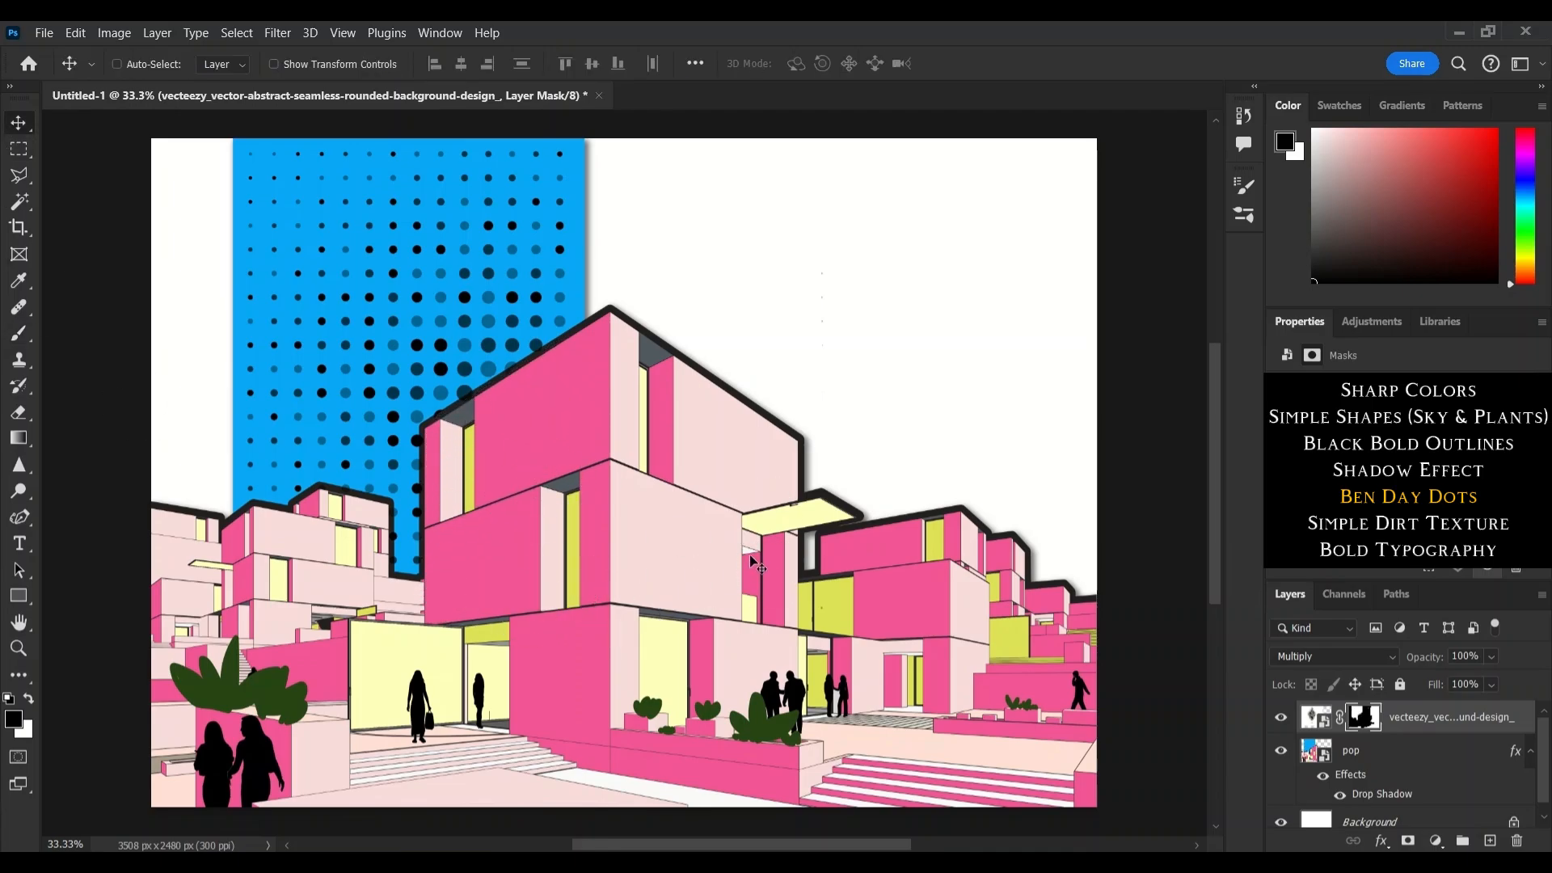
Place the item0092 dirt texture from the pop art folder and scale it to cover the whole canvas.
left_click(750, 862)
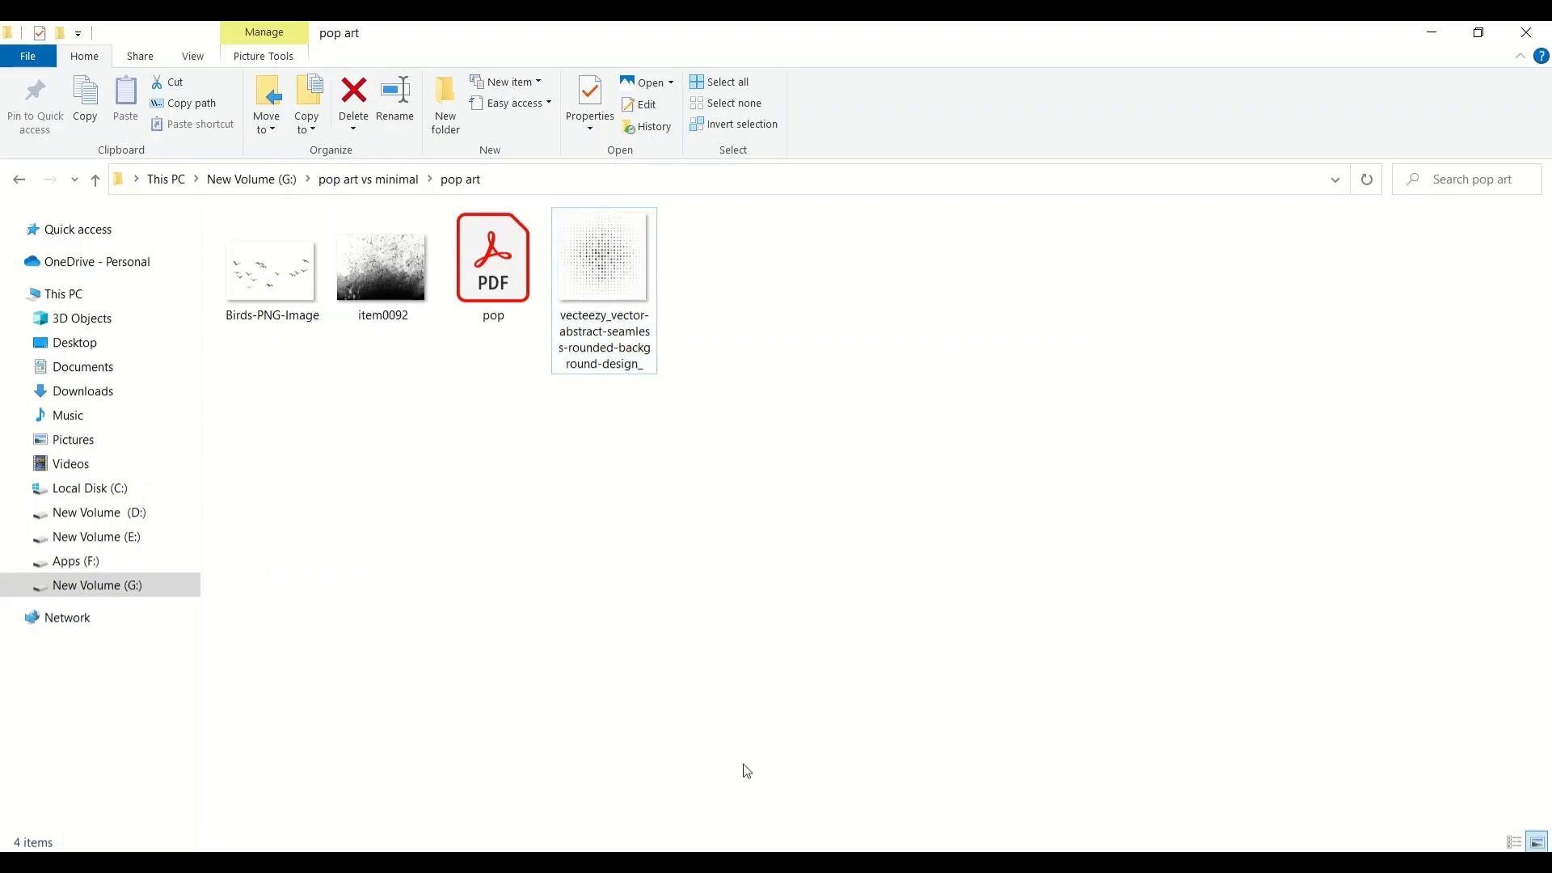
left_click_drag(380, 262, 546, 784)
left_click_drag(1069, 473, 1097, 473)
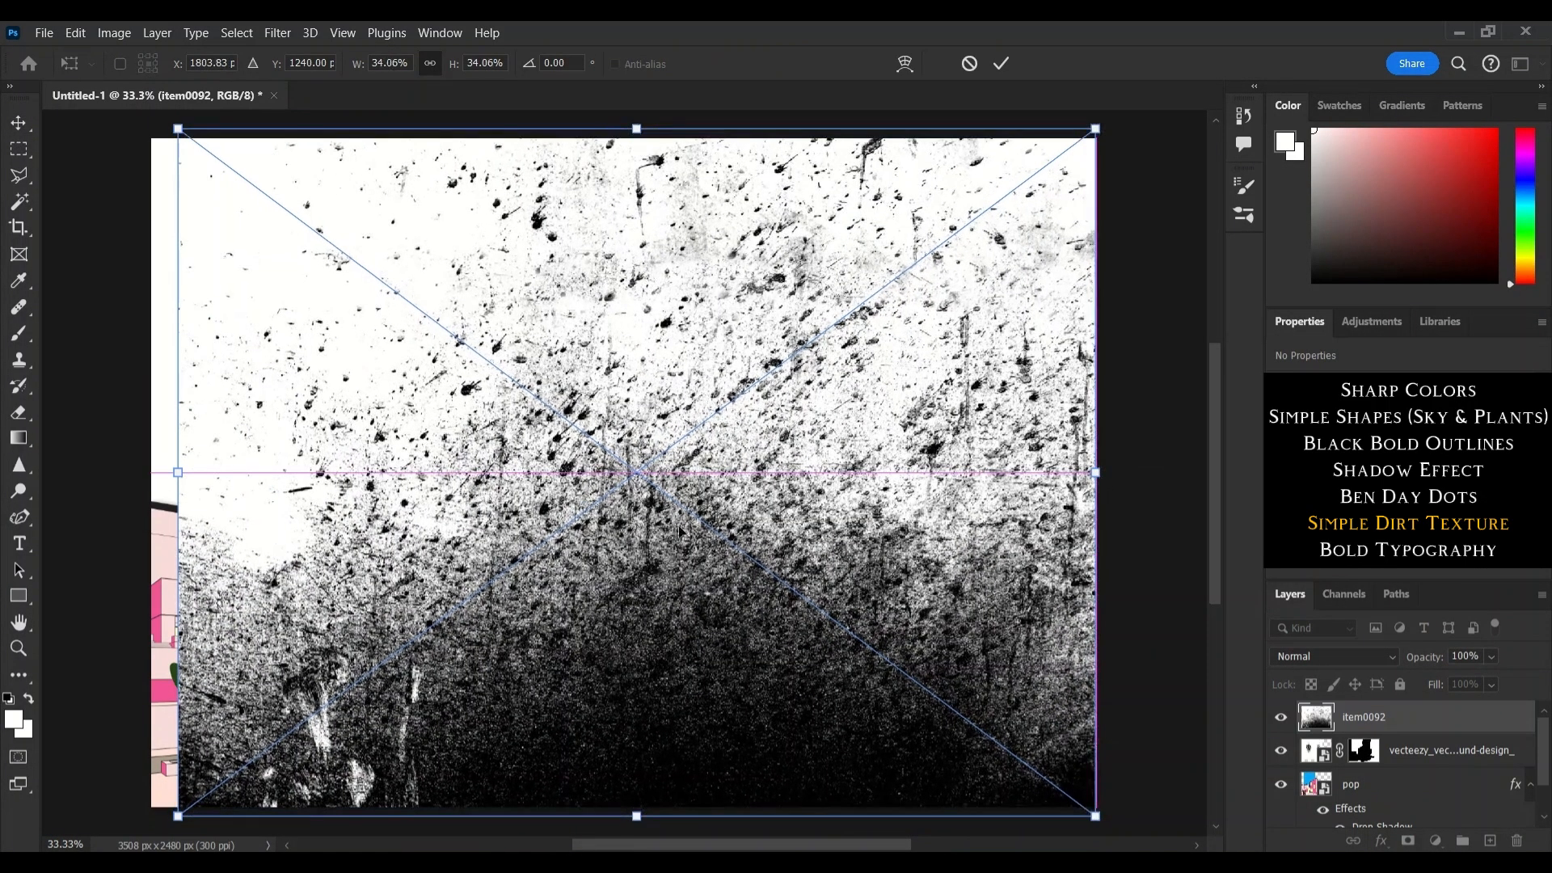
left_click_drag(179, 473, 151, 473)
left_click_drag(646, 470, 646, 490)
Set the dirt texture layer to Overlay at 25% opacity and compare the image with and without it.
left_click(1334, 657)
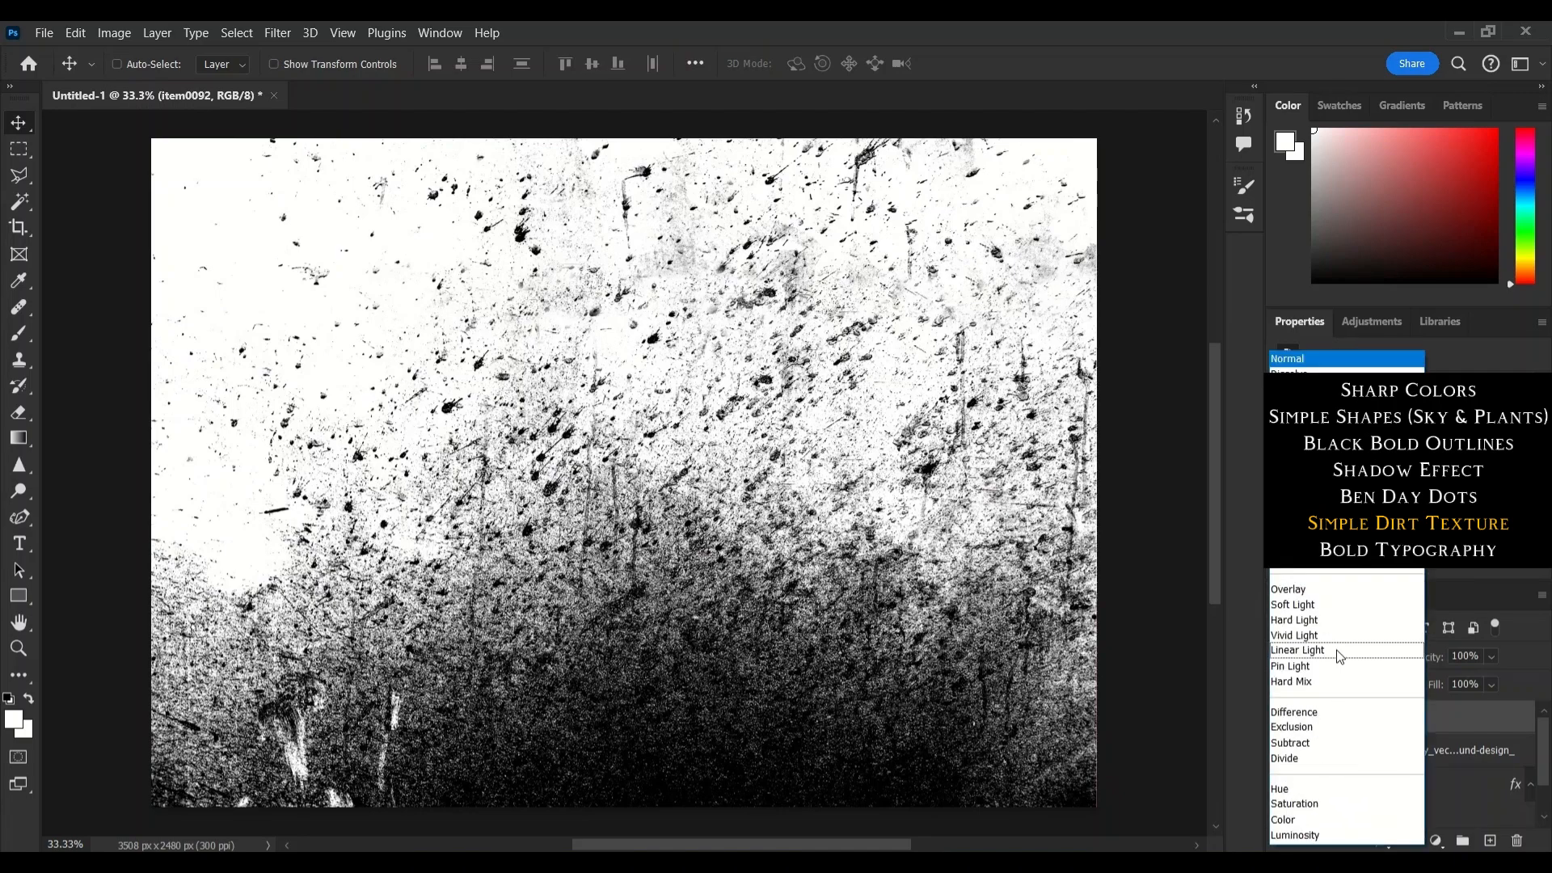
left_click(1318, 595)
left_click(1491, 656)
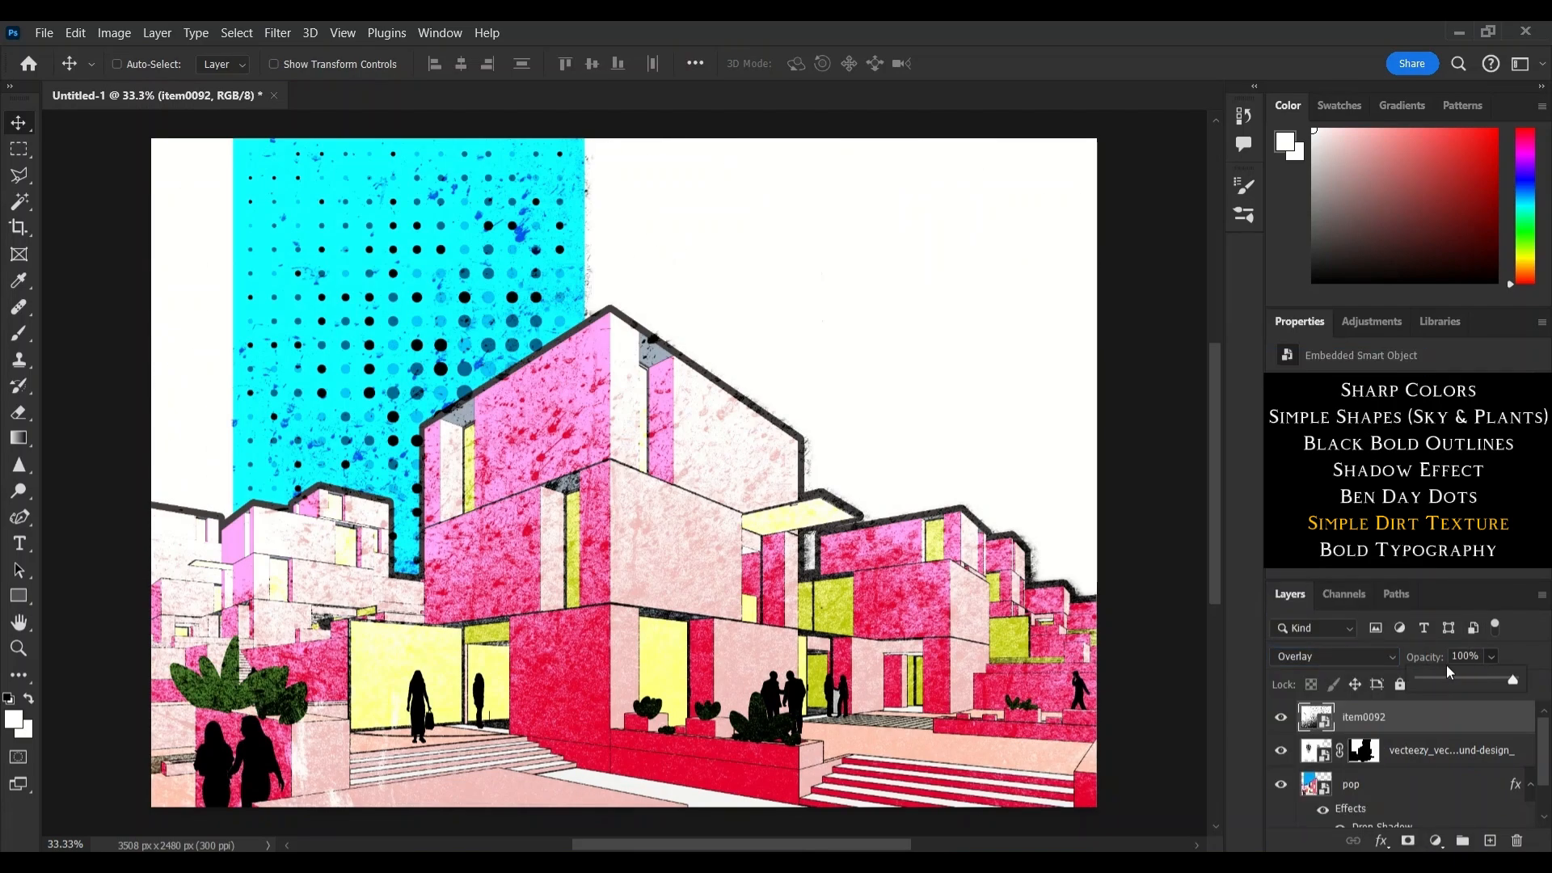
left_click_drag(1517, 681, 1446, 684)
left_click(1283, 718)
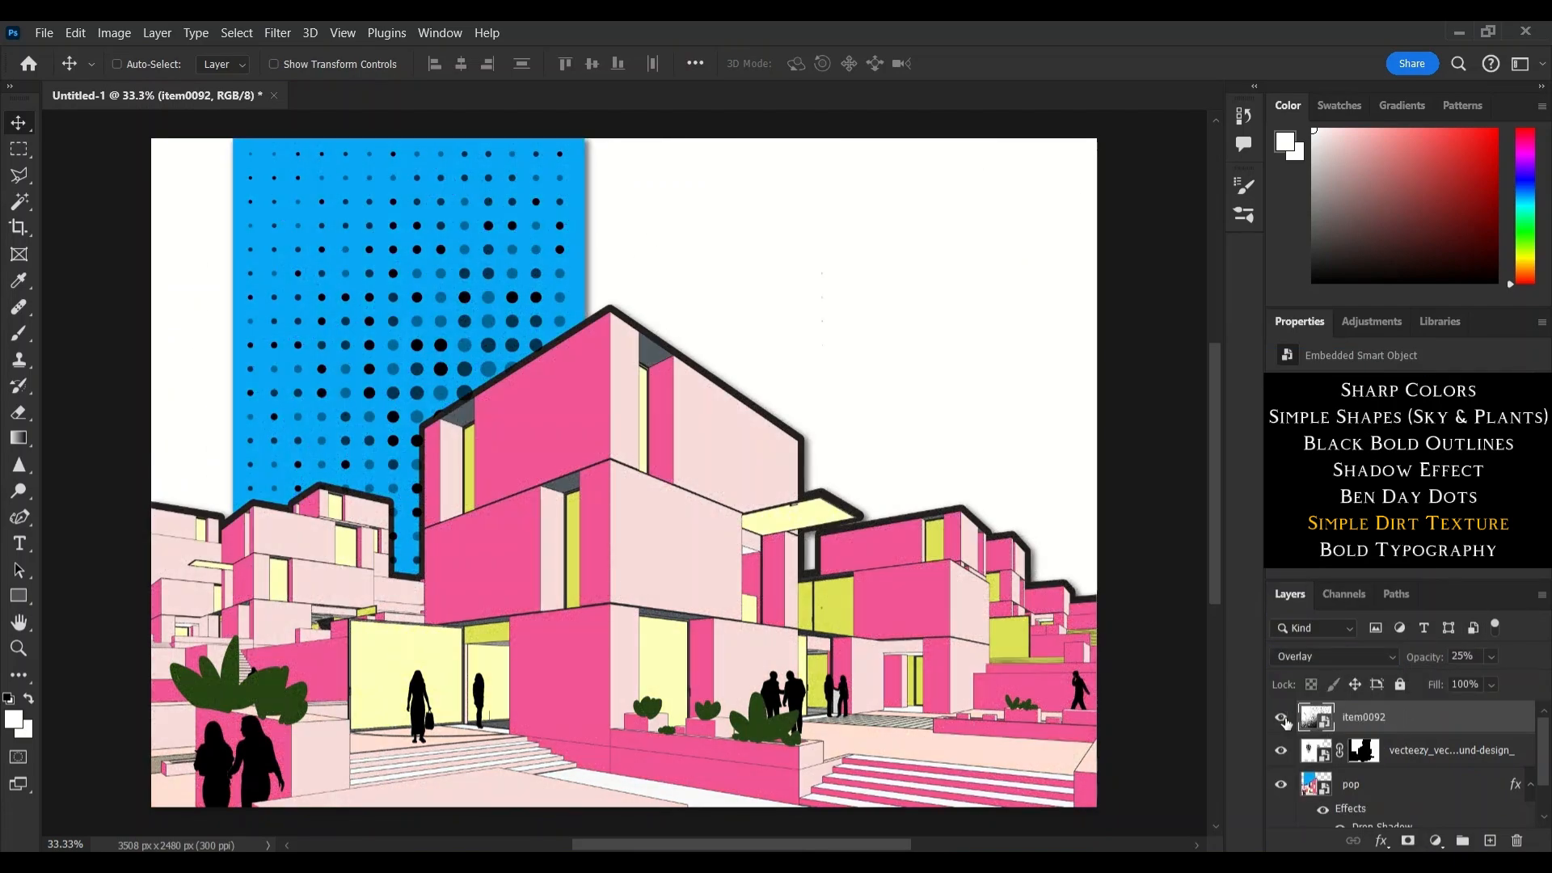
left_click(1282, 718)
Add the title "POP ART" on one line in black 120 pt Impact, directly above the Background layer.
scroll(1369, 776, "down", 1)
left_click(1395, 811)
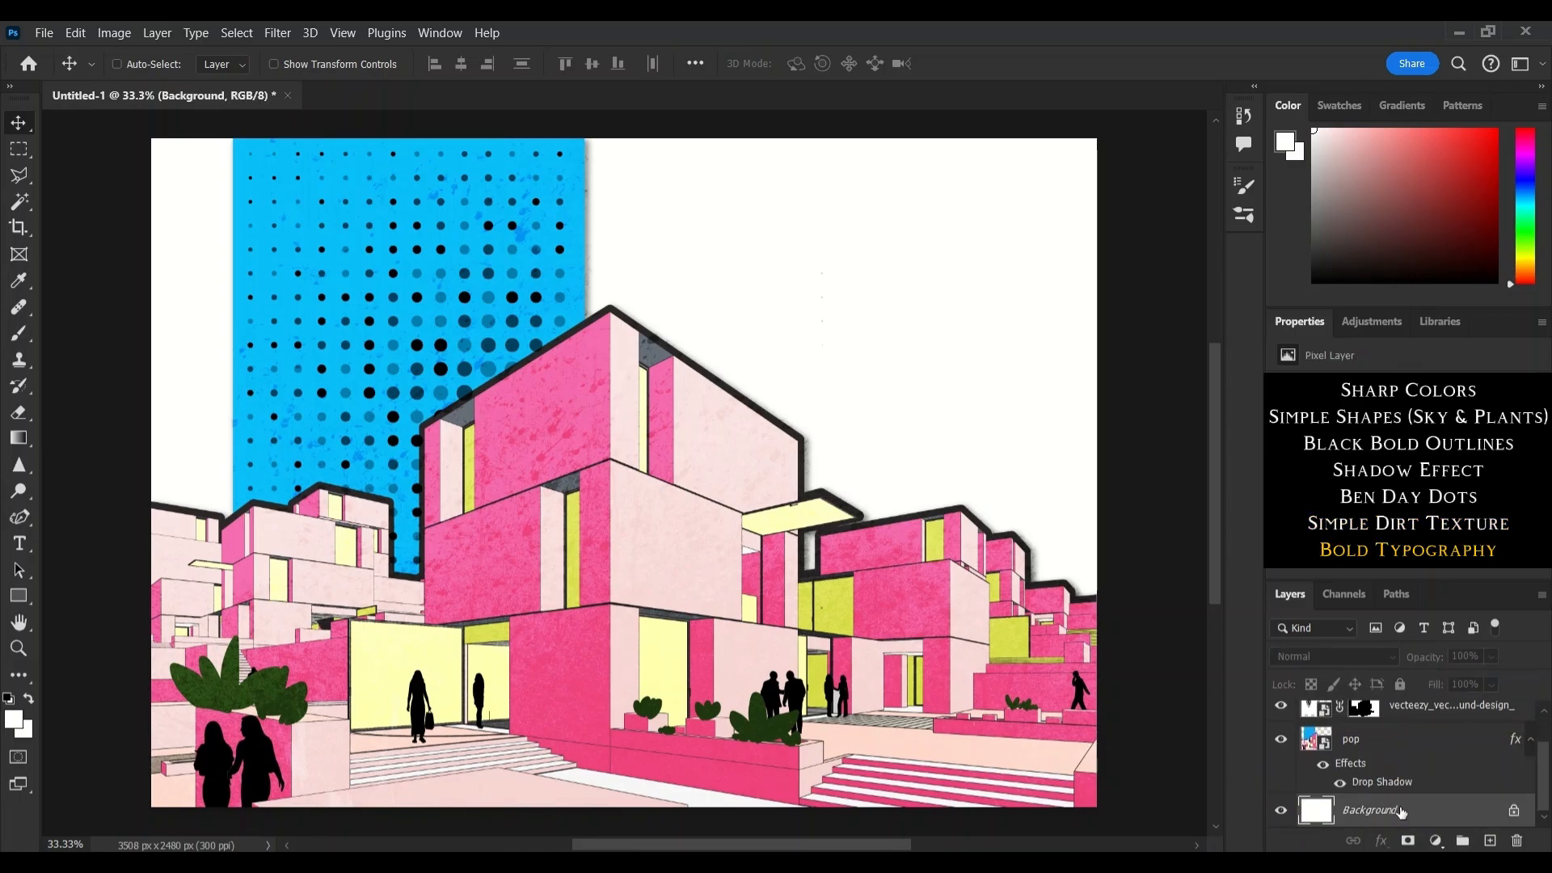
left_click(19, 544)
left_click_drag(1036, 241, 613, 599)
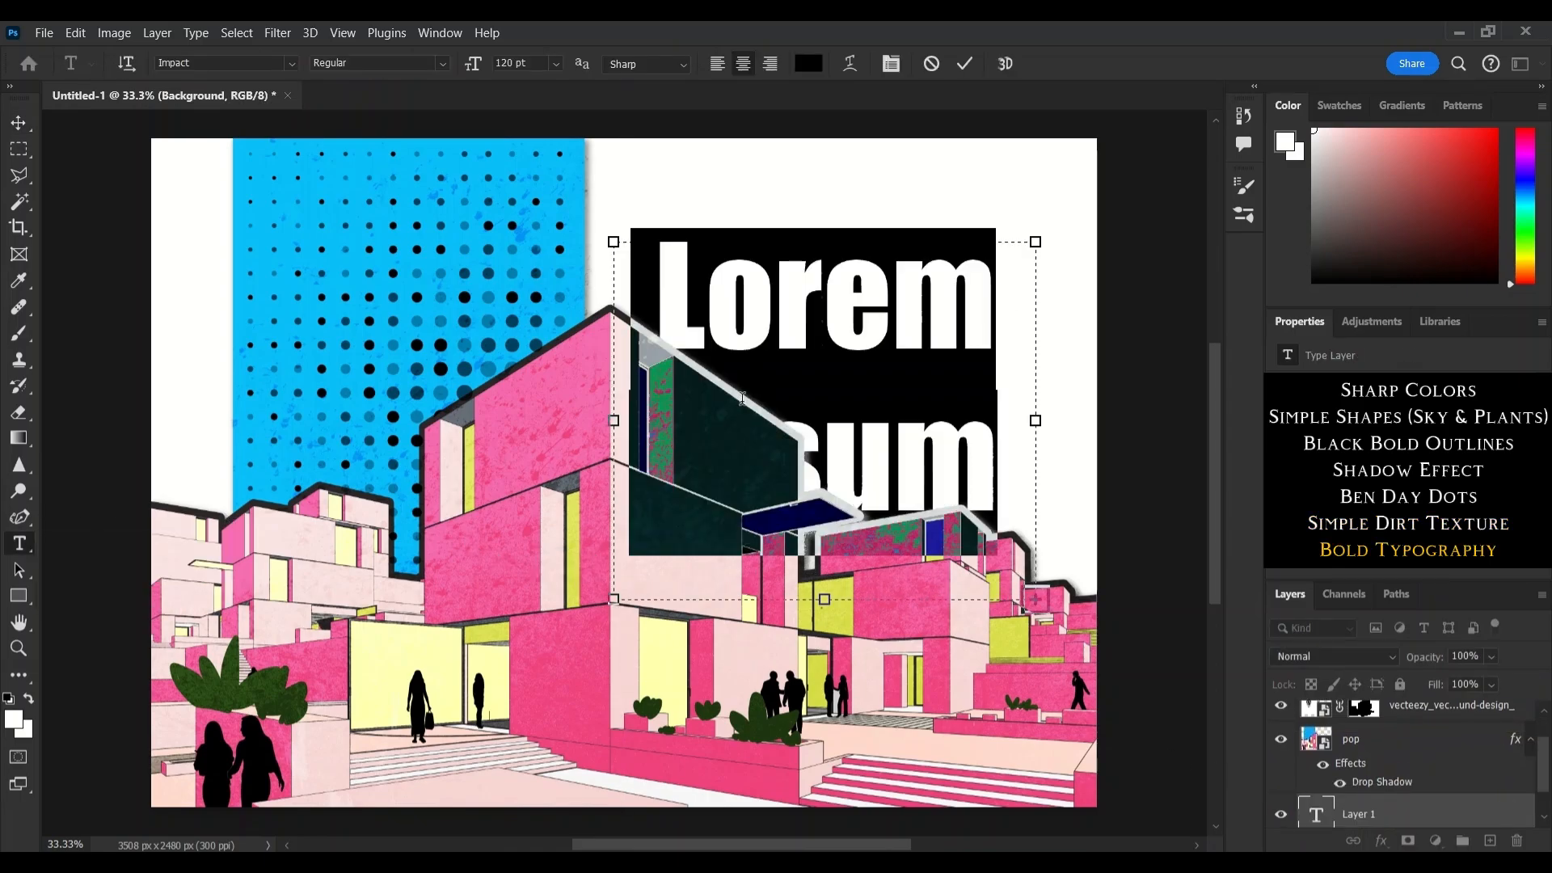
type("POP")
key("Return")
type("ART")
left_click_drag(1035, 421, 1151, 421)
left_click(19, 123)
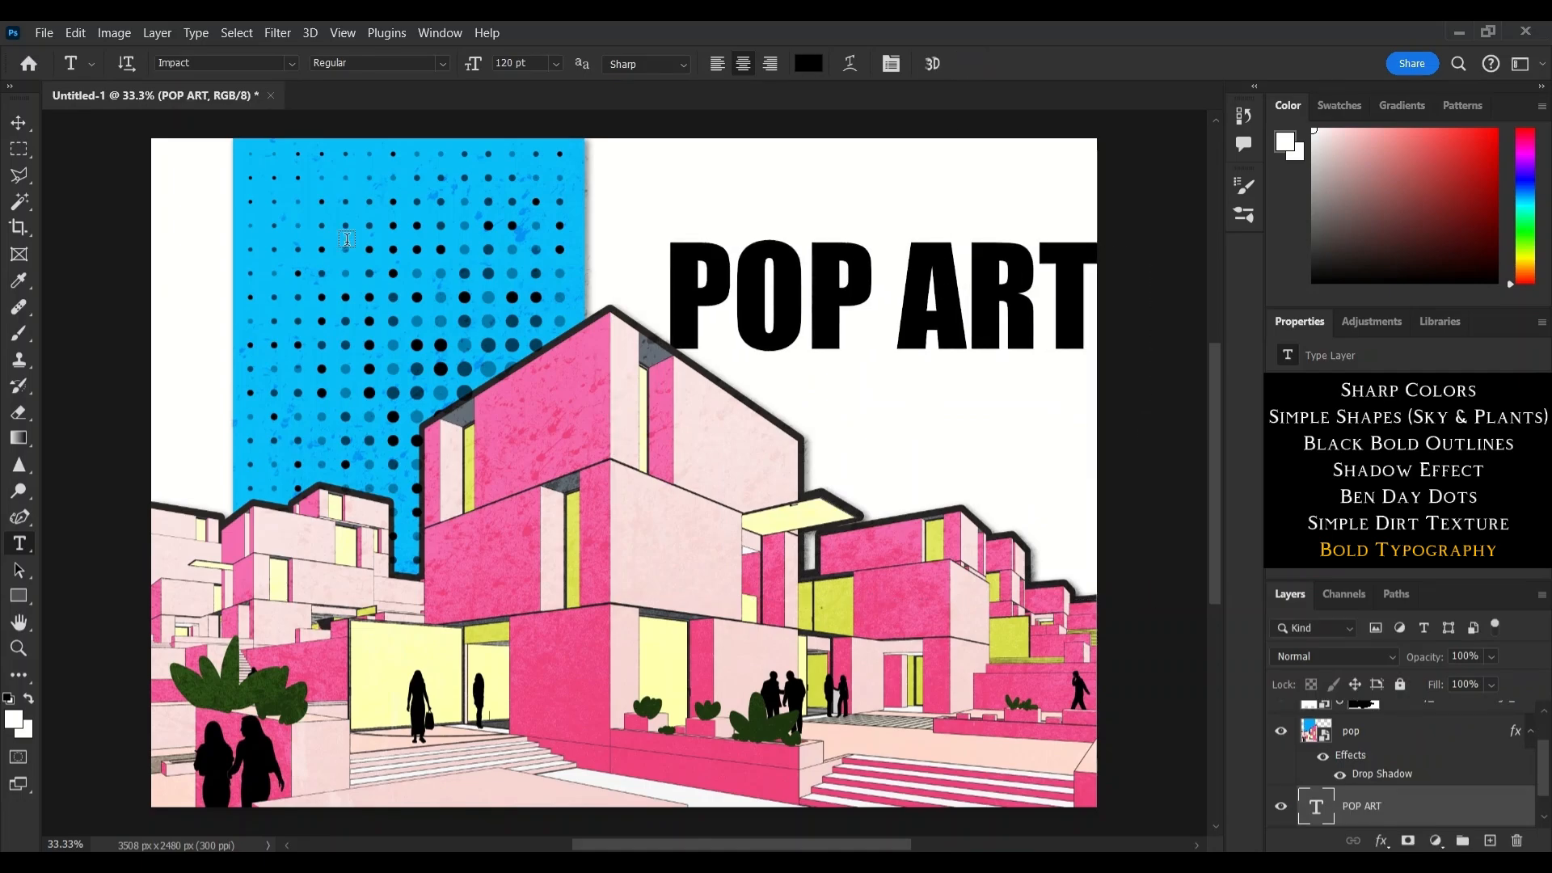
Stretch the POP ART title taller and position it partly behind the main building's sloping roof edge.
key("ctrl+t")
left_click_drag(882, 599, 890, 717)
left_click_drag(882, 228, 882, 181)
key("Return")
left_click_drag(839, 295, 803, 380)
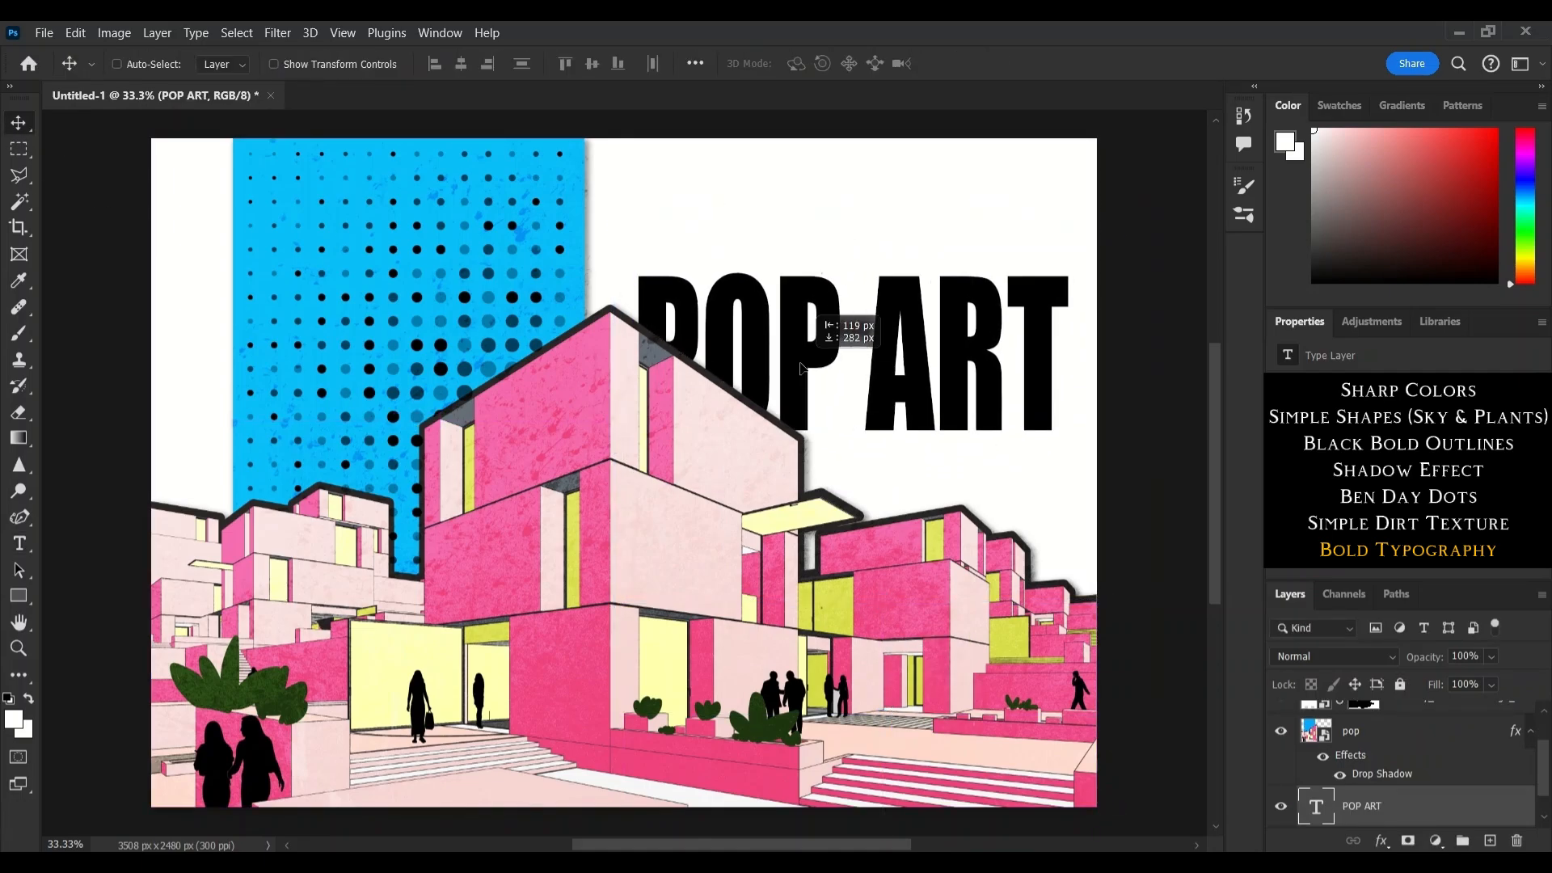
key("ctrl+t")
left_click_drag(847, 263, 851, 182)
key("Return")
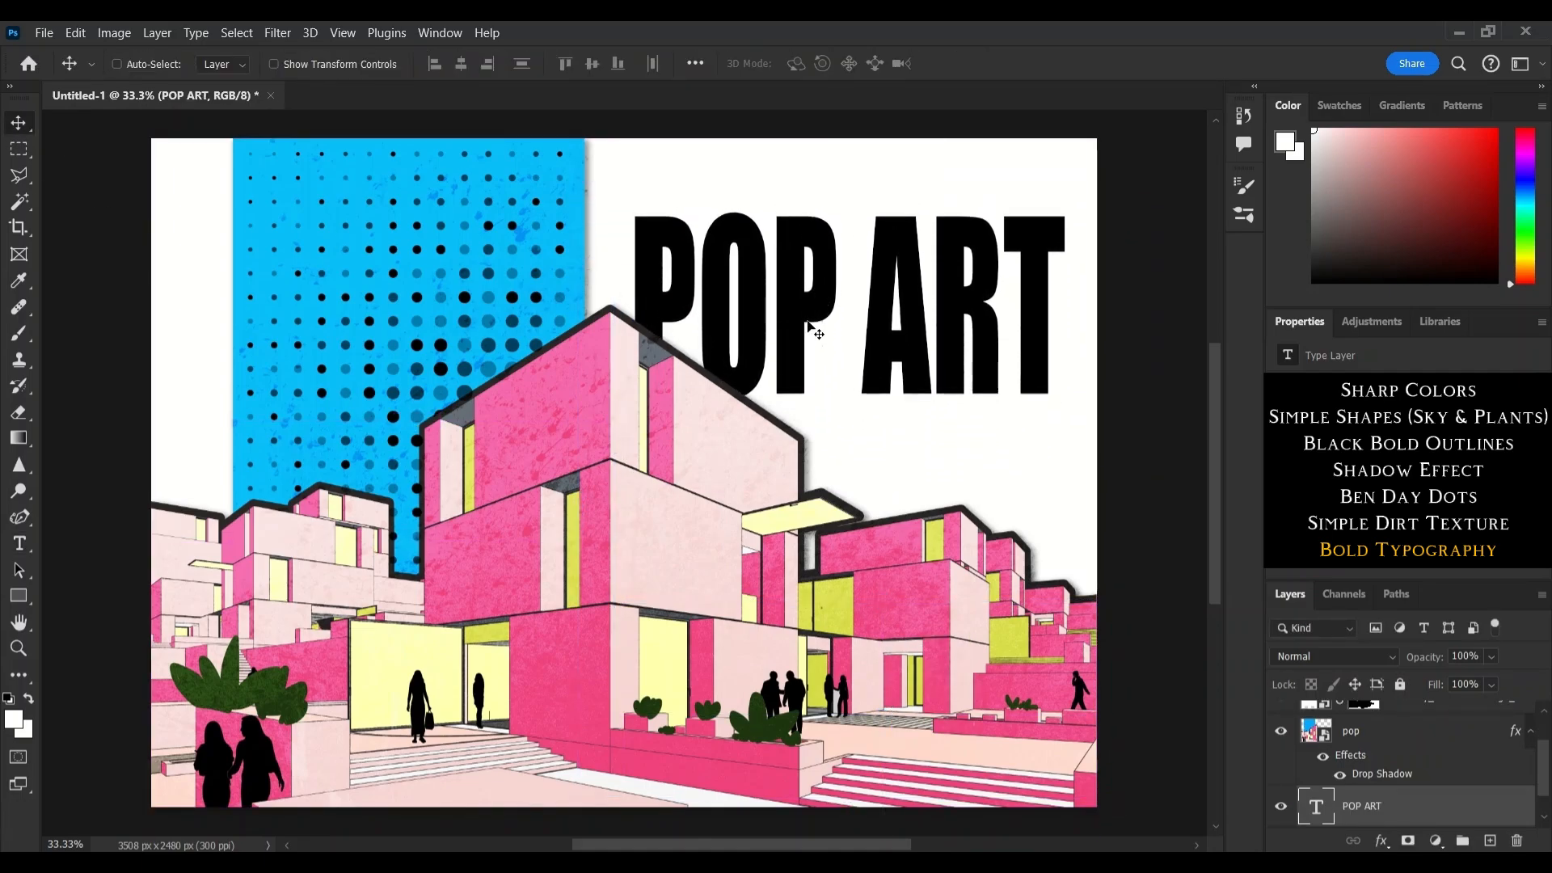
left_click_drag(805, 323, 804, 372)
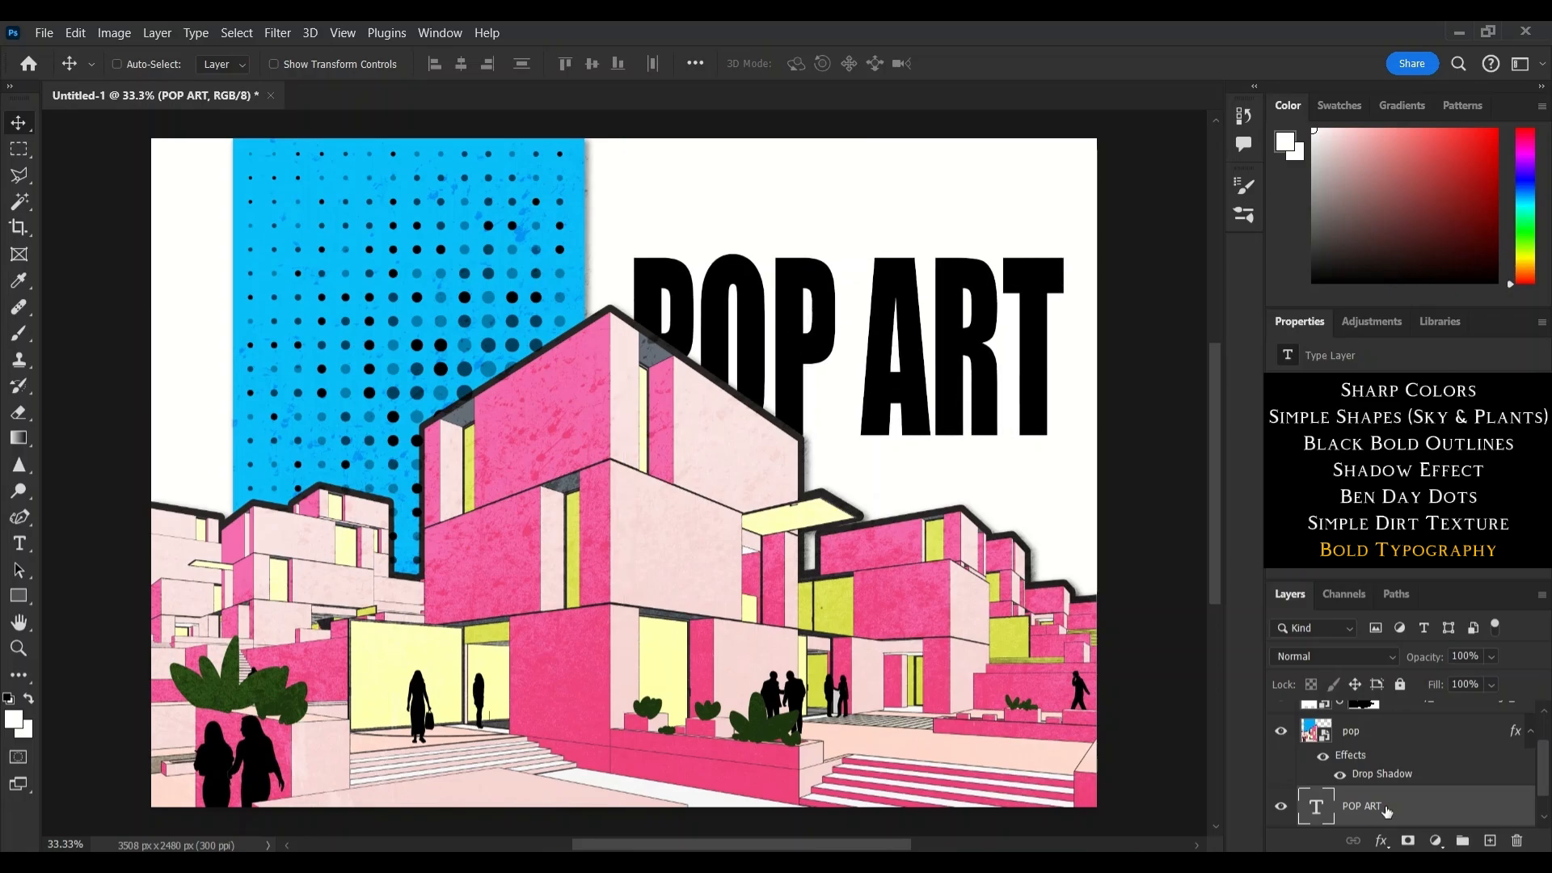
Give the POP ART layer a drop shadow and a 6 px black centered stroke with Multiply blending at 100% opacity.
left_click(1381, 841)
left_click(1403, 831)
left_click_drag(933, 214, 1066, 418)
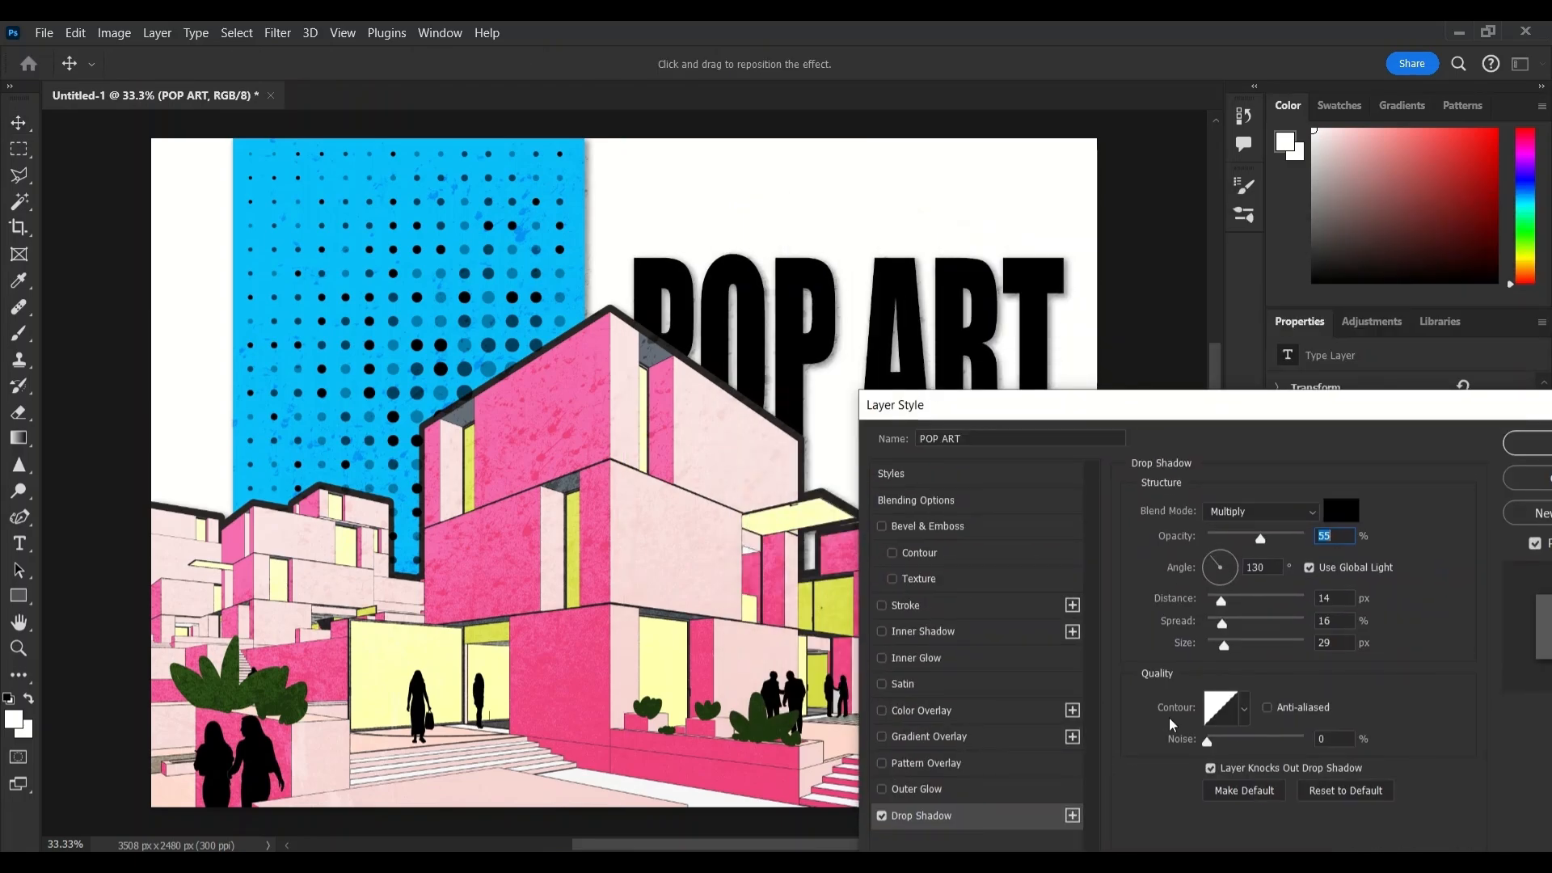
left_click(906, 605)
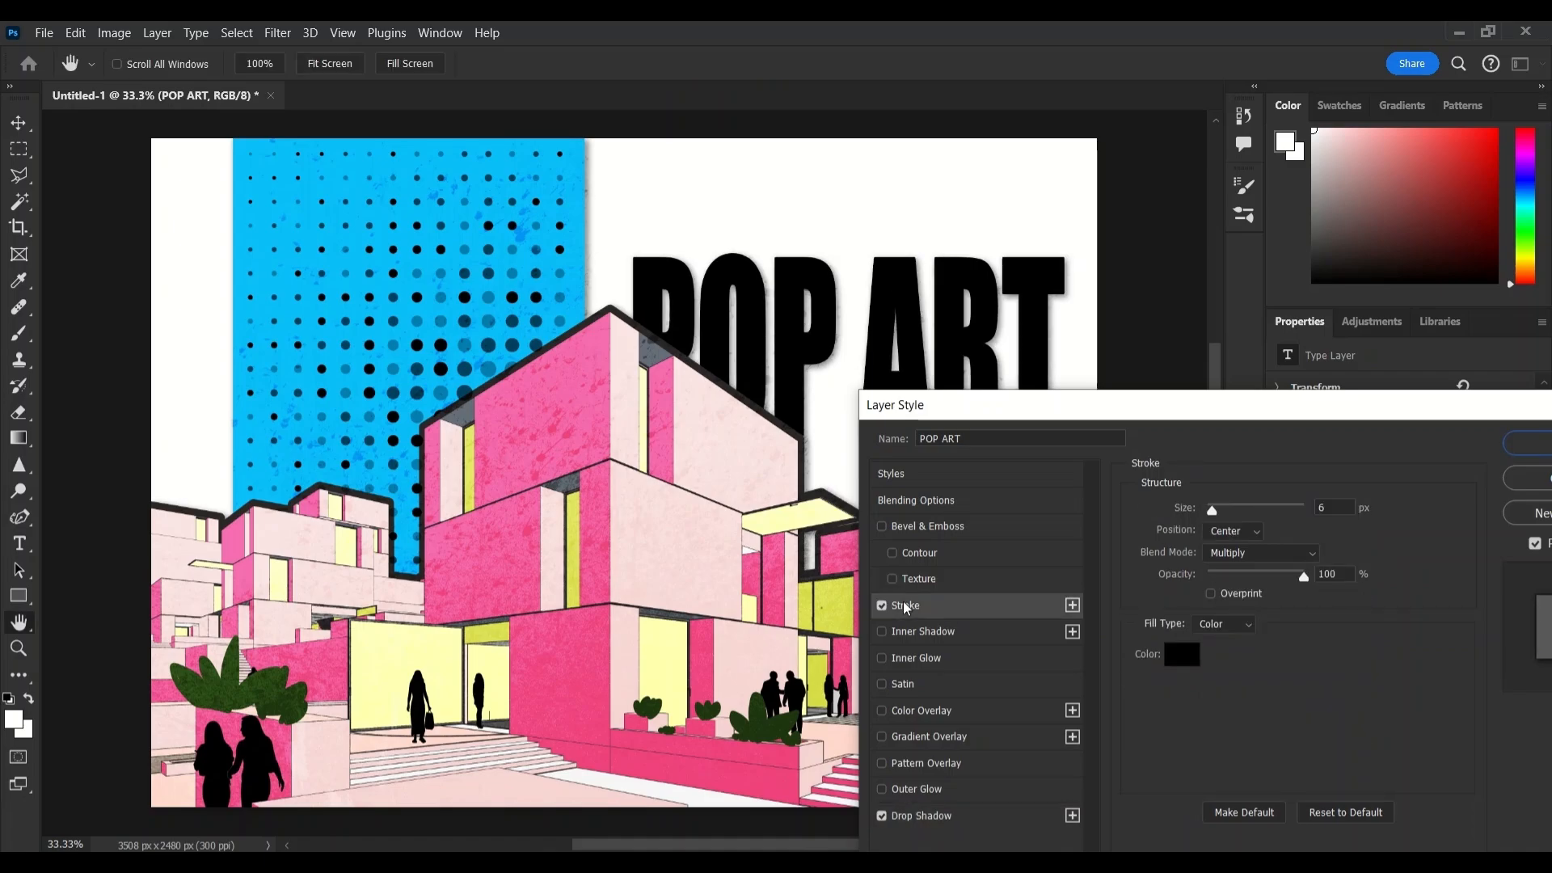
left_click_drag(938, 405, 625, 524)
left_click(1197, 570)
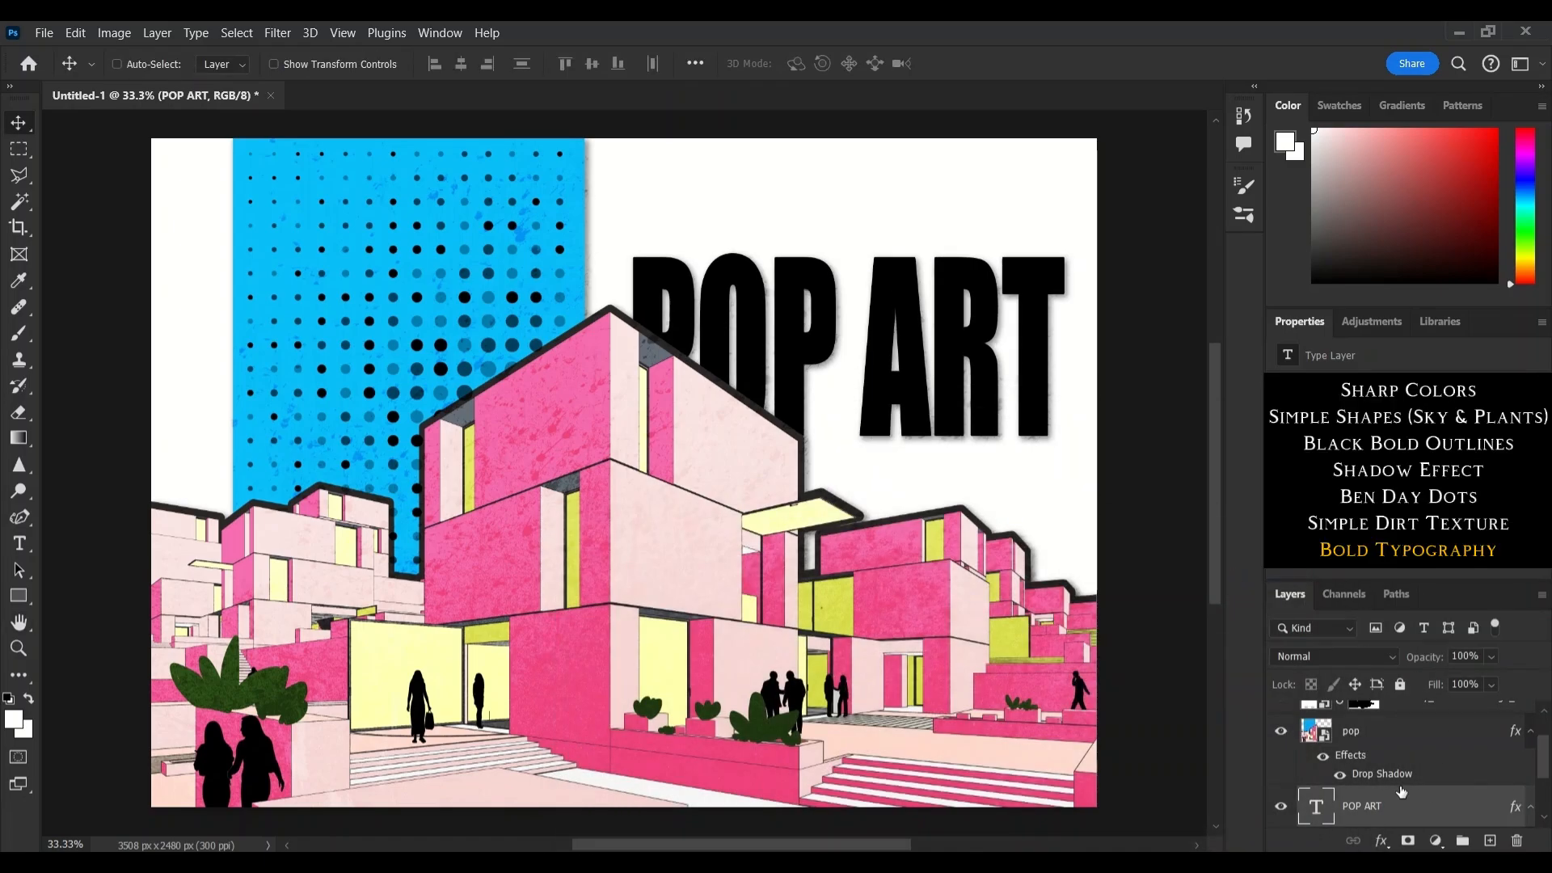
Change the POP ART text color to white and thicken its black stroke.
left_click(1440, 512)
left_click(1025, 224)
left_click(1483, 237)
scroll(1357, 811, "down", 2)
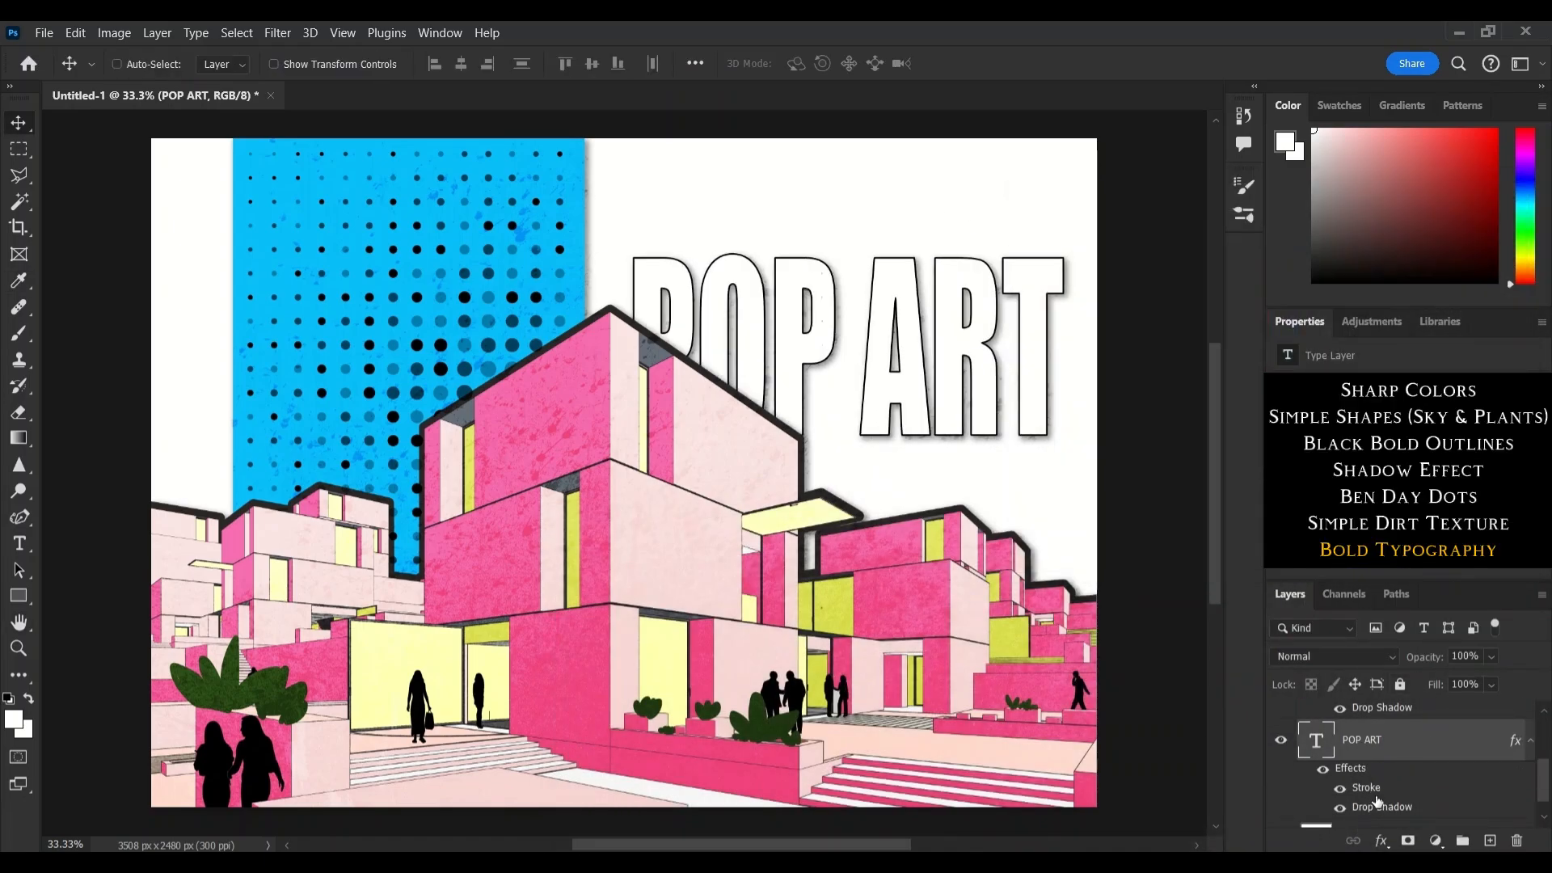
double_click(1368, 789)
left_click_drag(899, 440, 903, 444)
left_click(1253, 371)
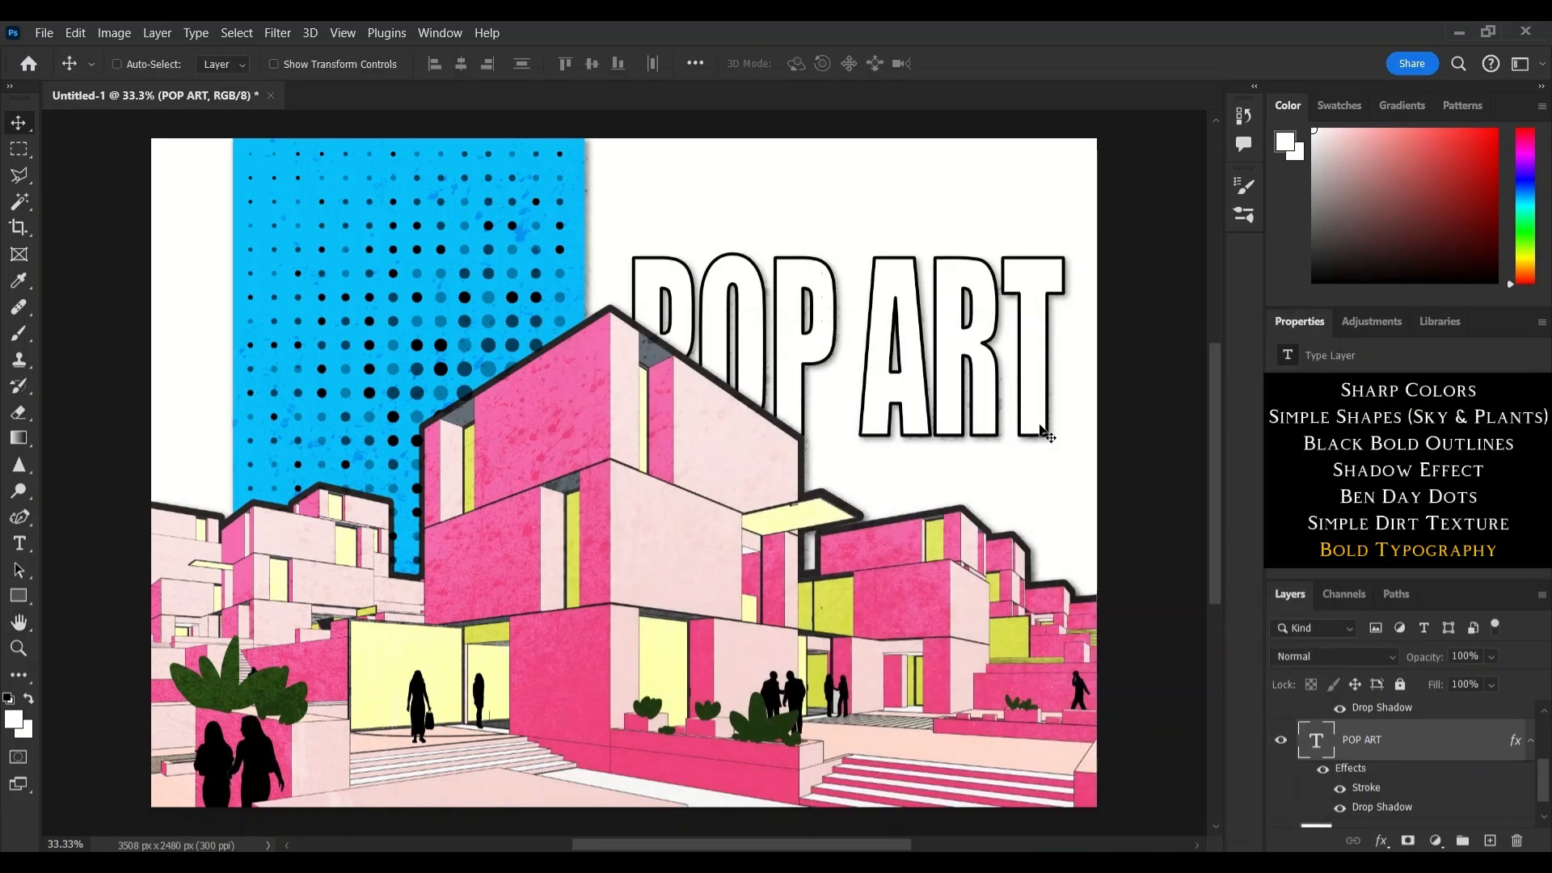
Narrow the POP ART title and reposition it in the white sky beside the main building.
key("ctrl+t")
left_click_drag(1114, 542, 1029, 539)
key("Return")
left_click_drag(752, 382, 781, 397)
left_click_drag(817, 489, 818, 482)
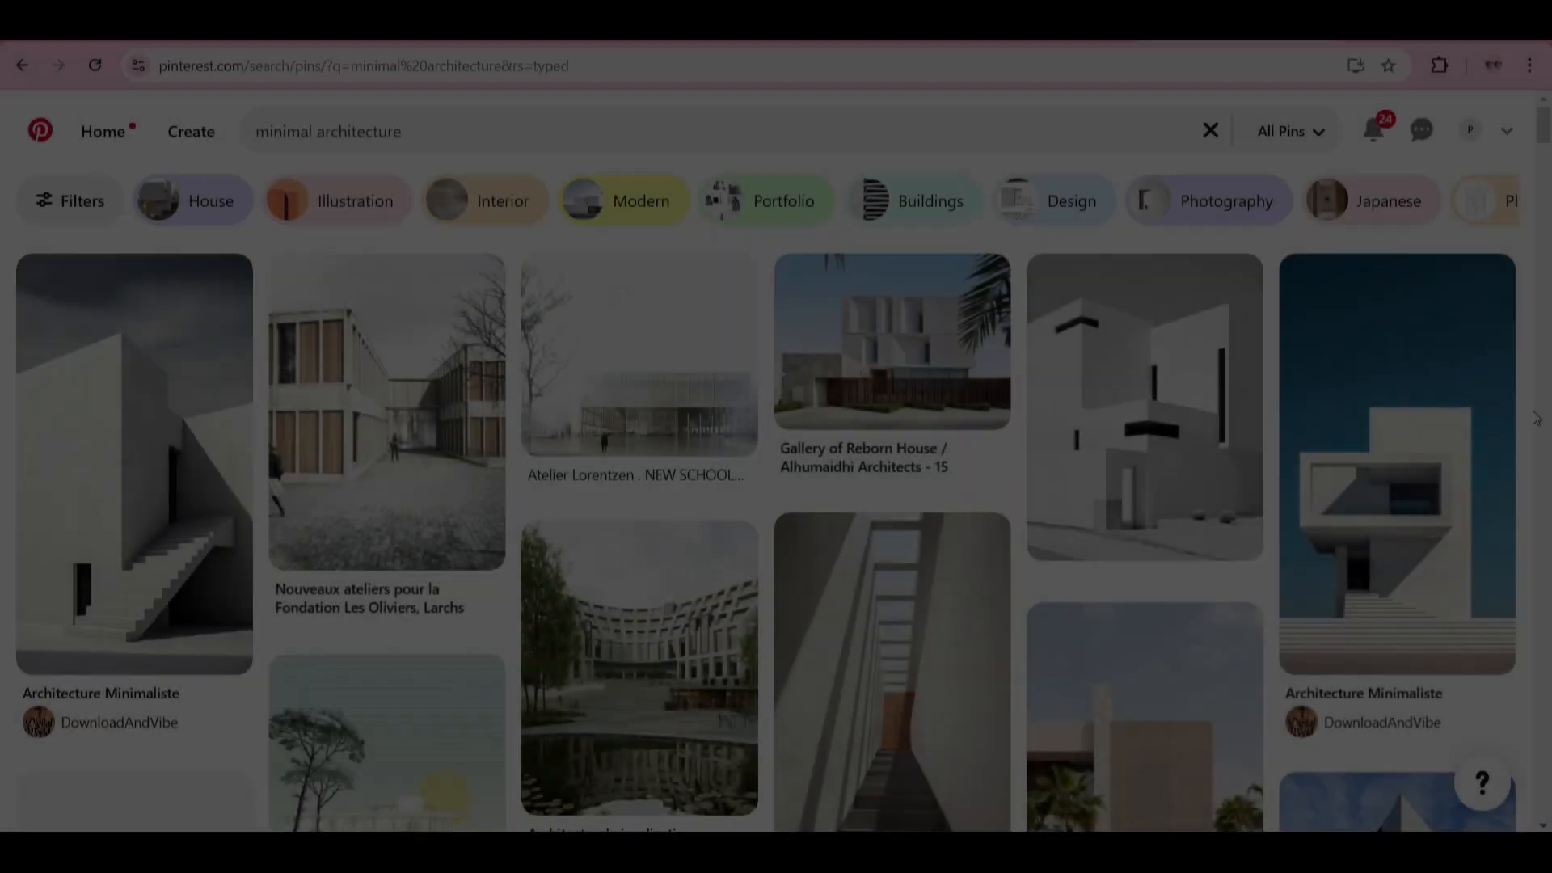
Switch to Pinterest and browse the minimal architecture results for composition, color and texture references.
scroll(1458, 566, "down", 8)
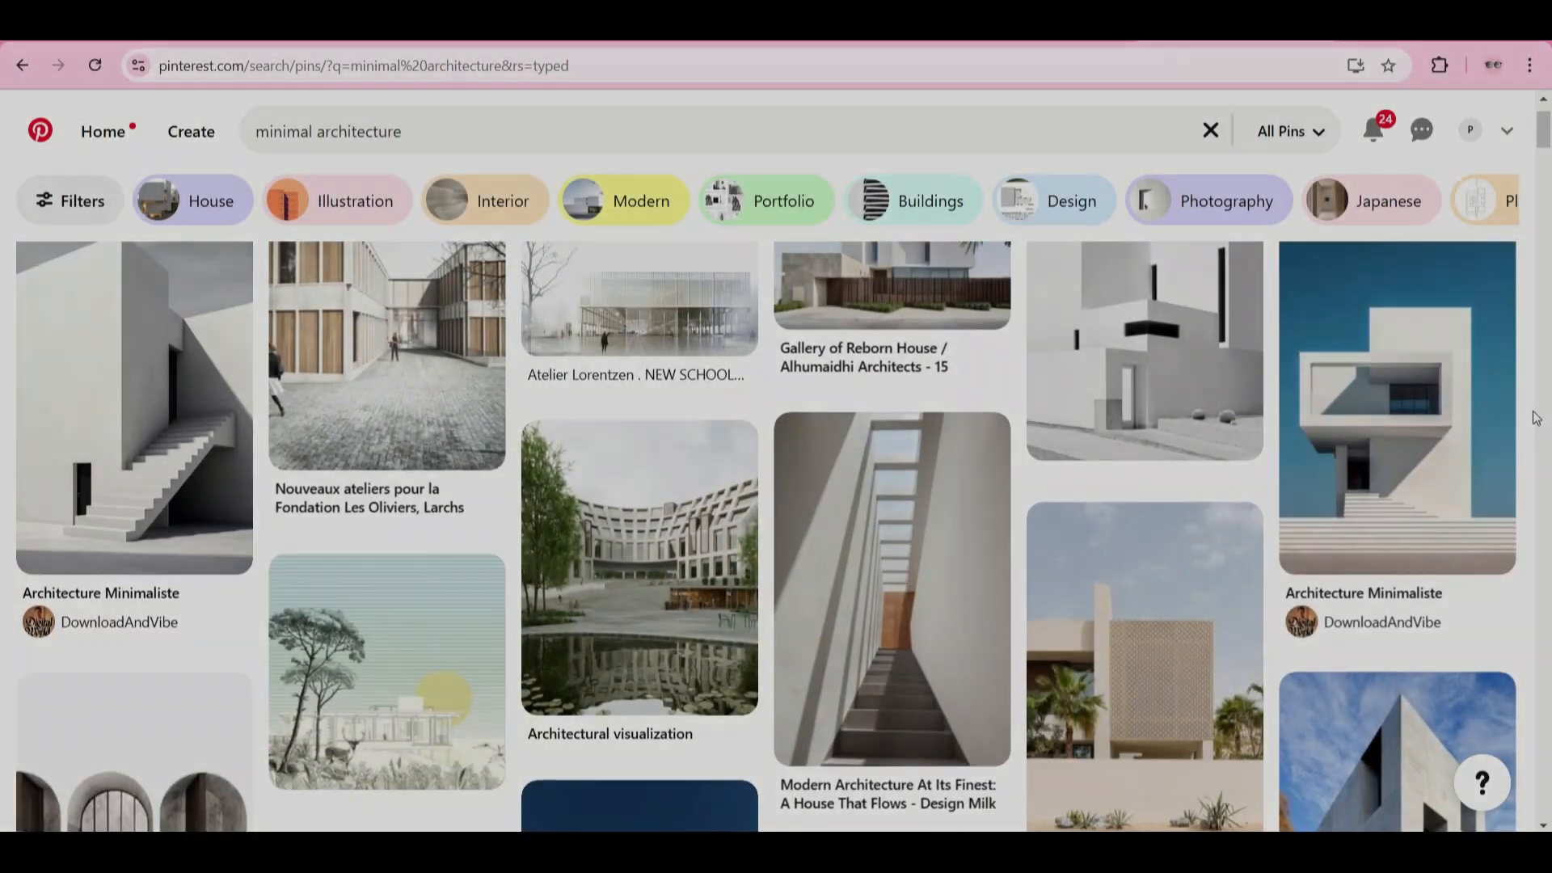
scroll(1536, 418, "down", 10)
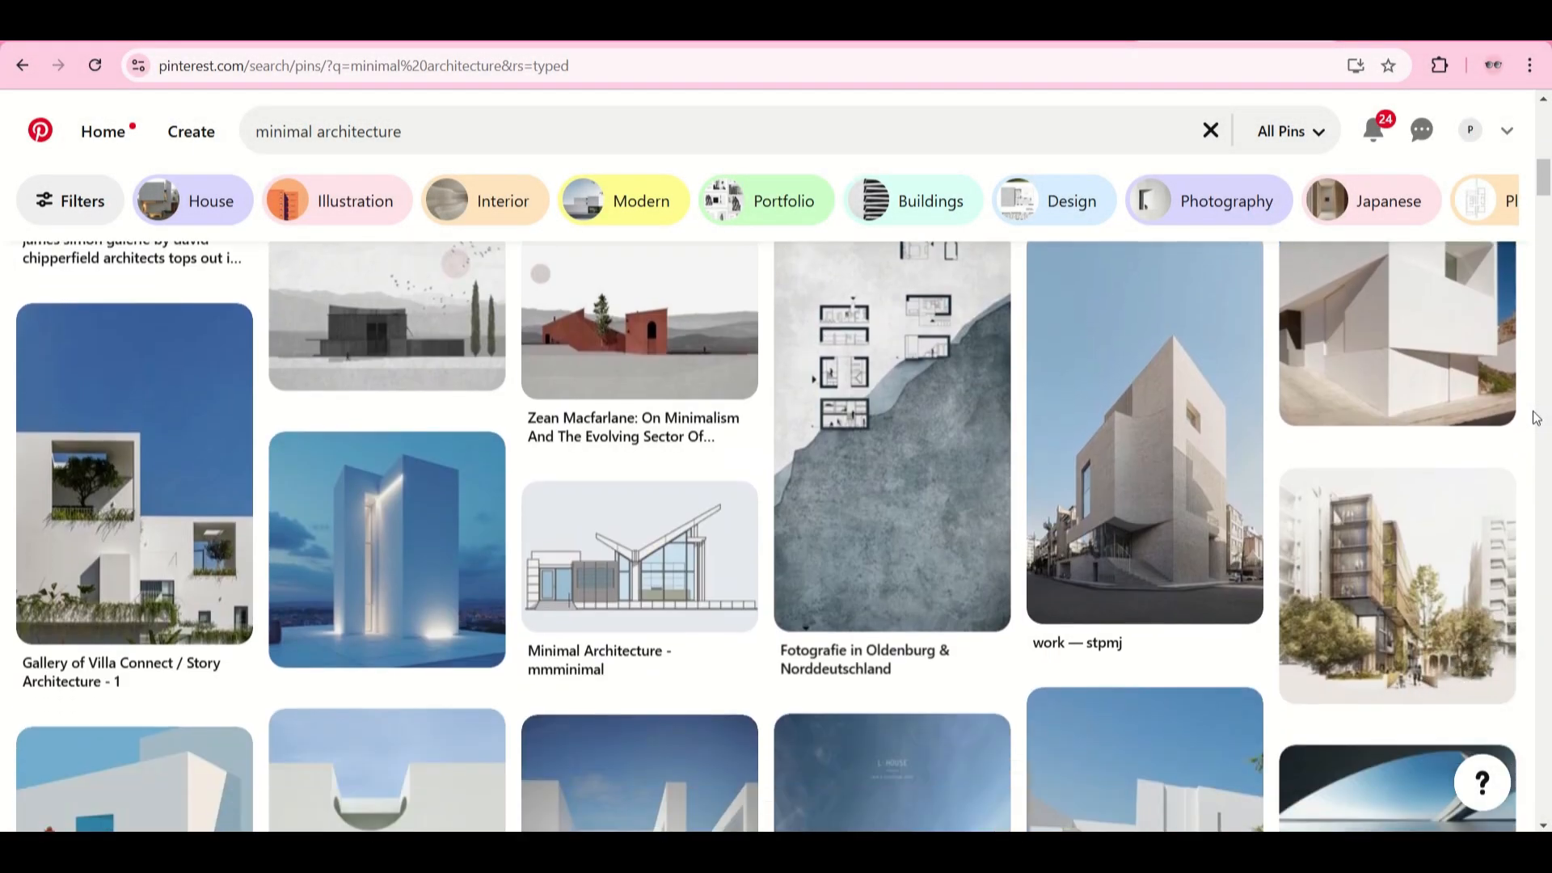
scroll(1536, 418, "down", 8)
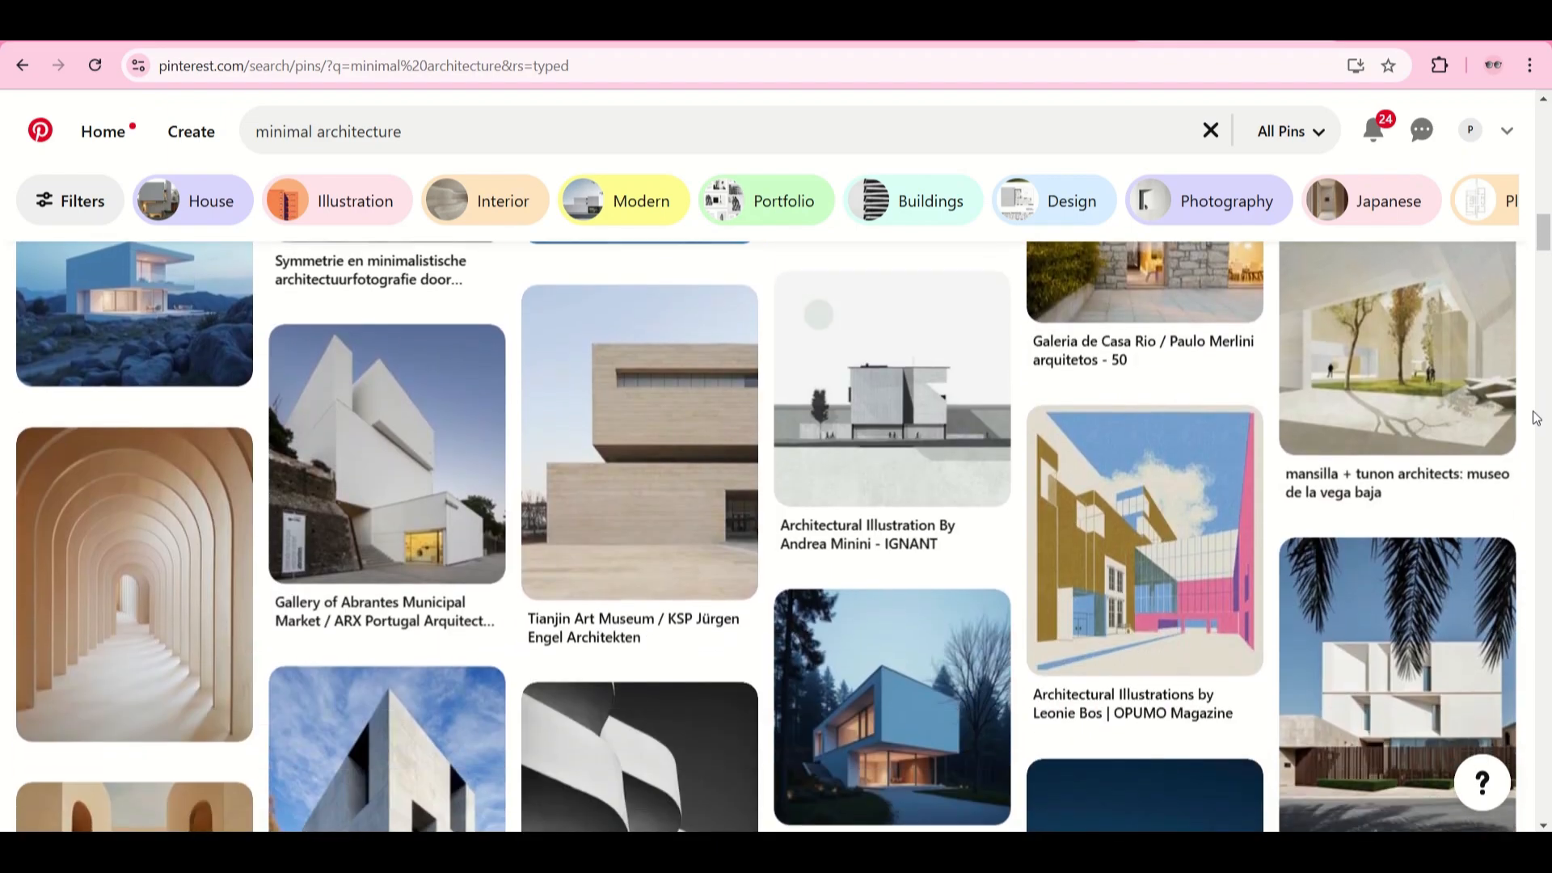
scroll(1536, 418, "down", 10)
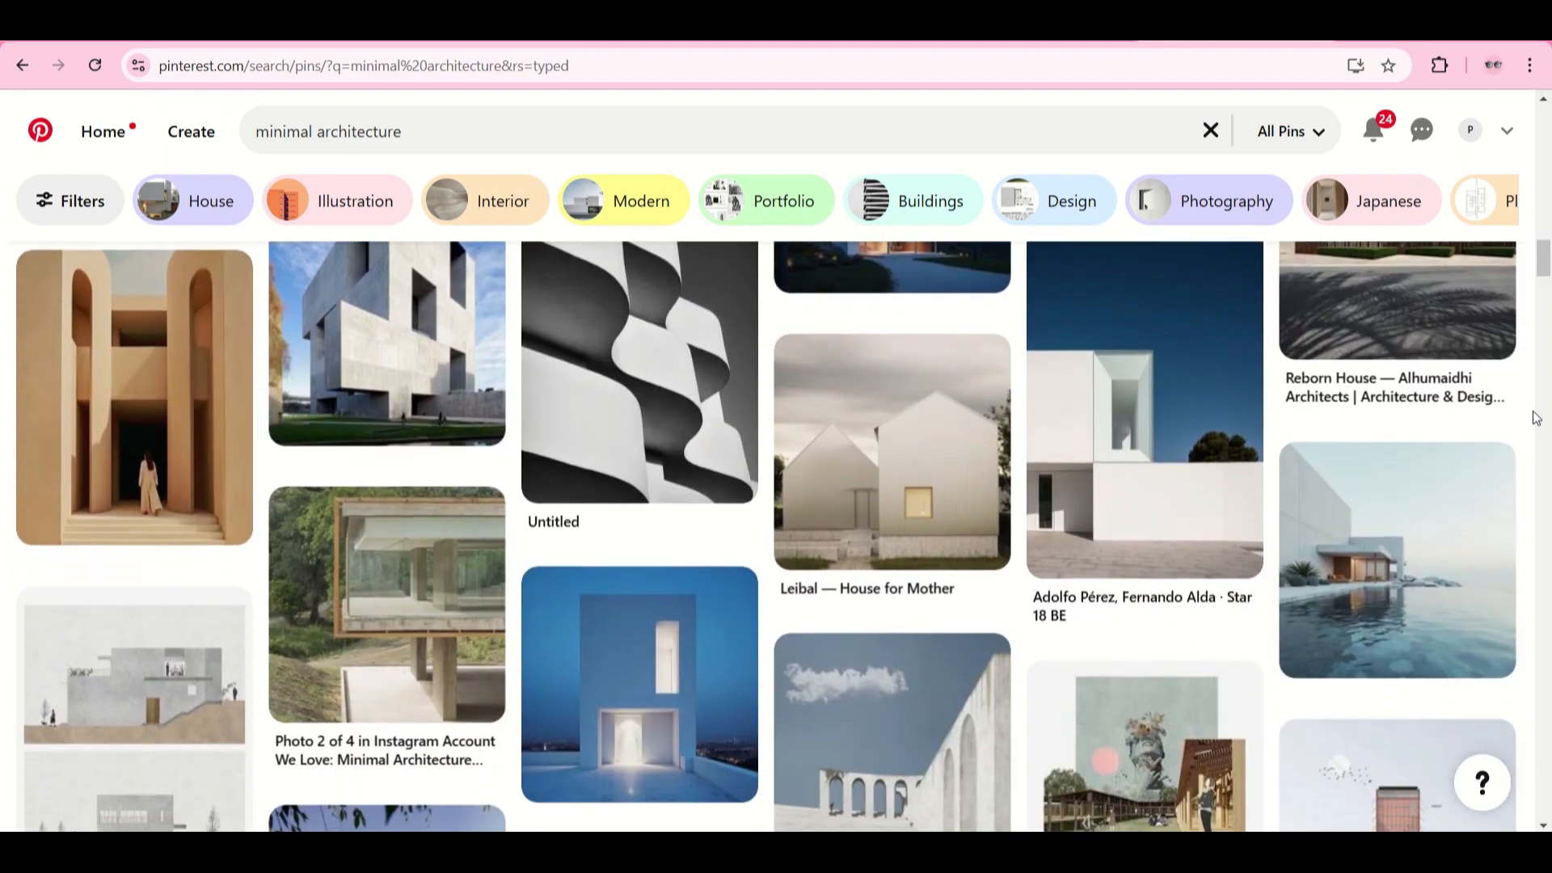
scroll(1536, 418, "down", 10)
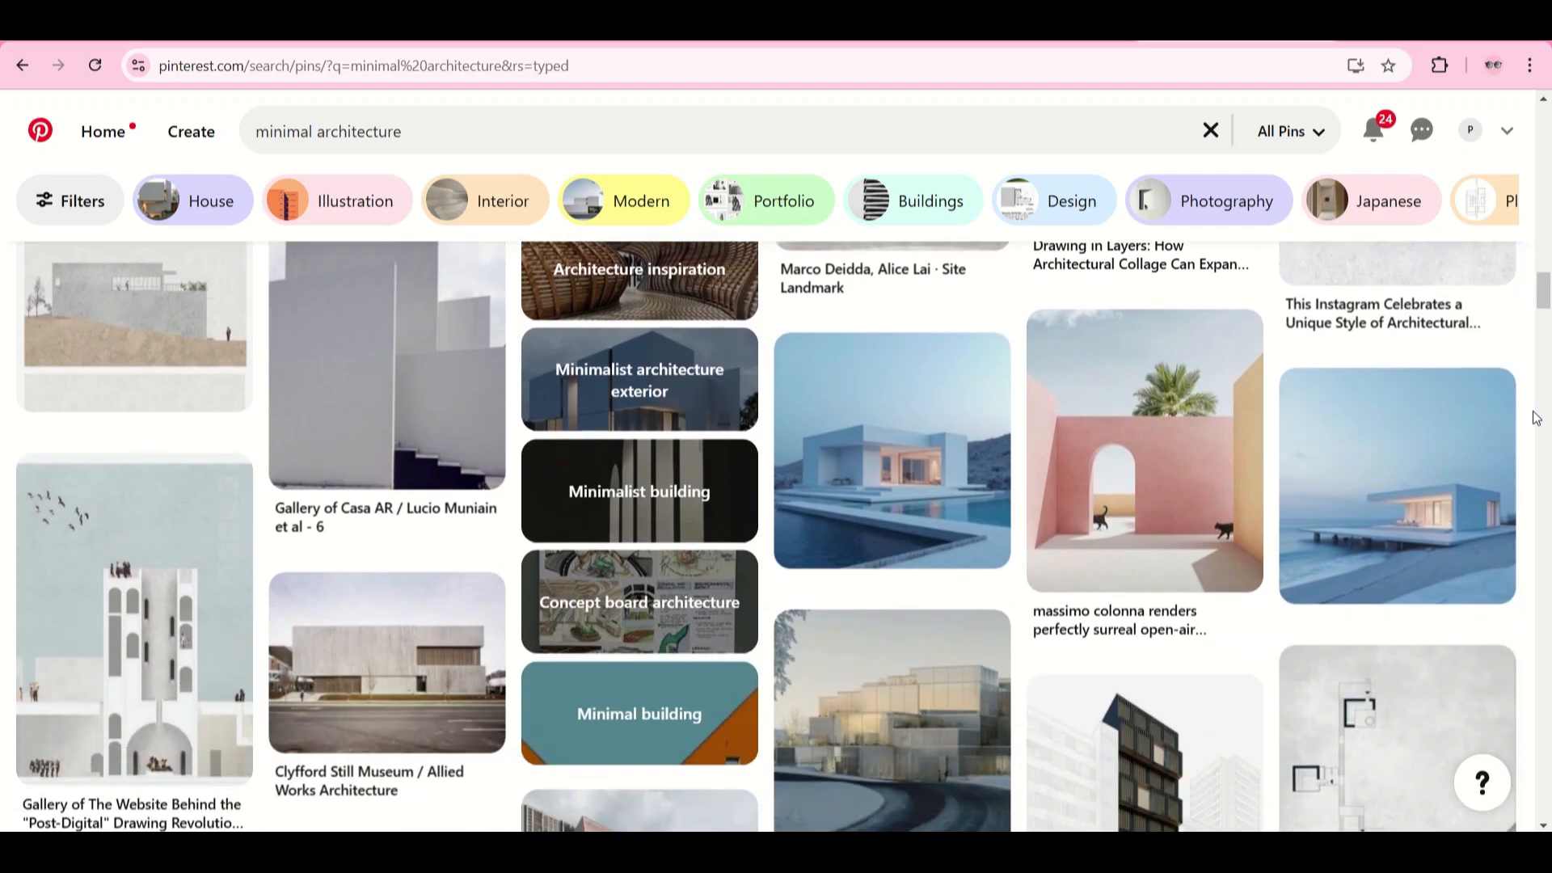
scroll(1536, 418, "down", 10)
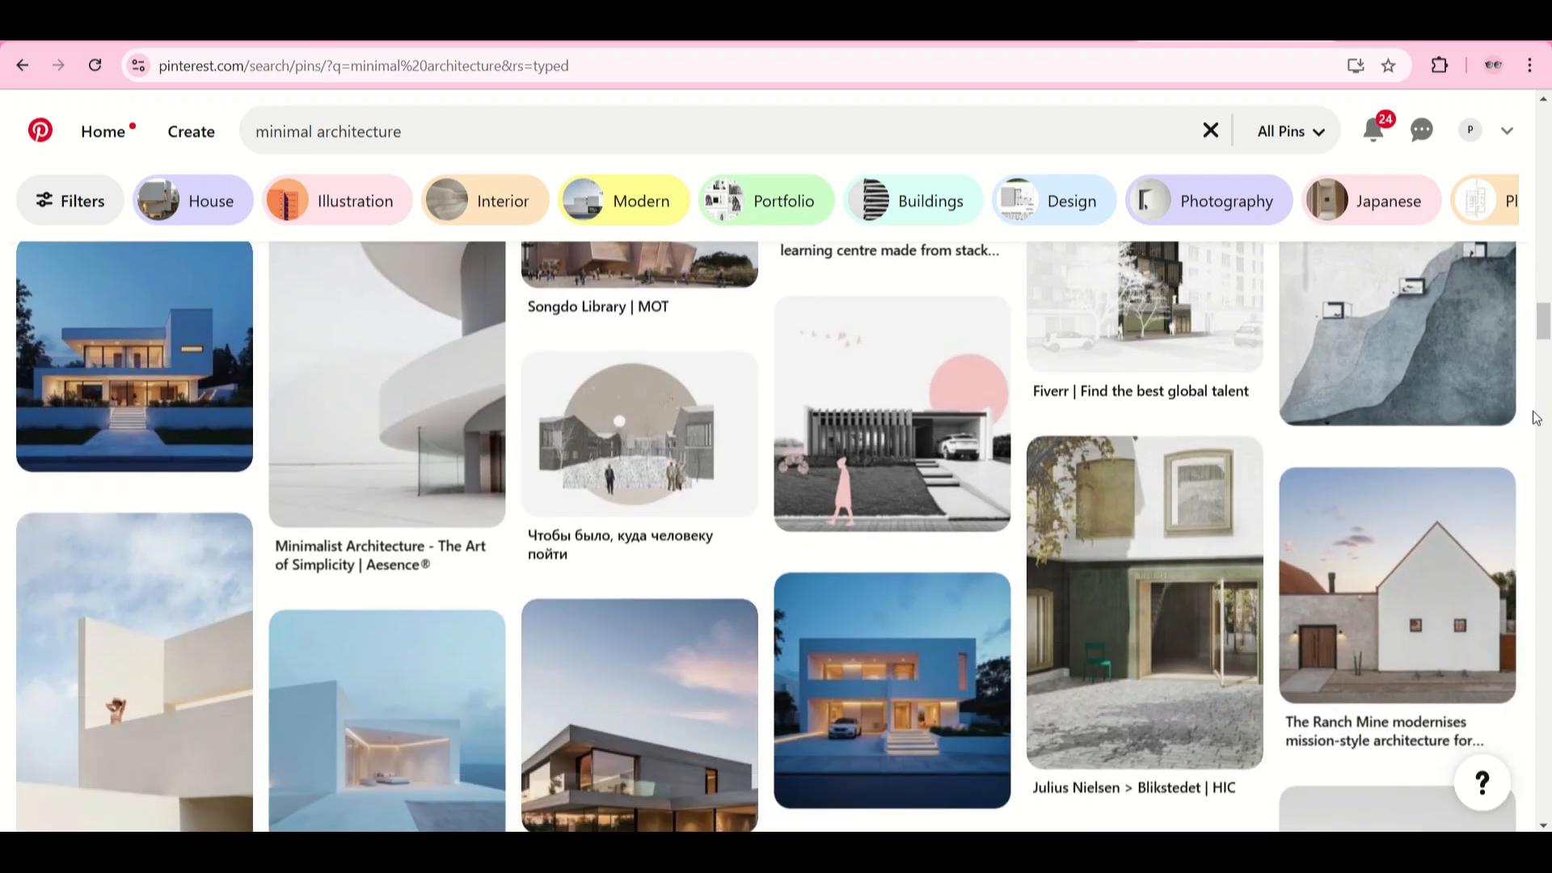
scroll(1536, 418, "down", 10)
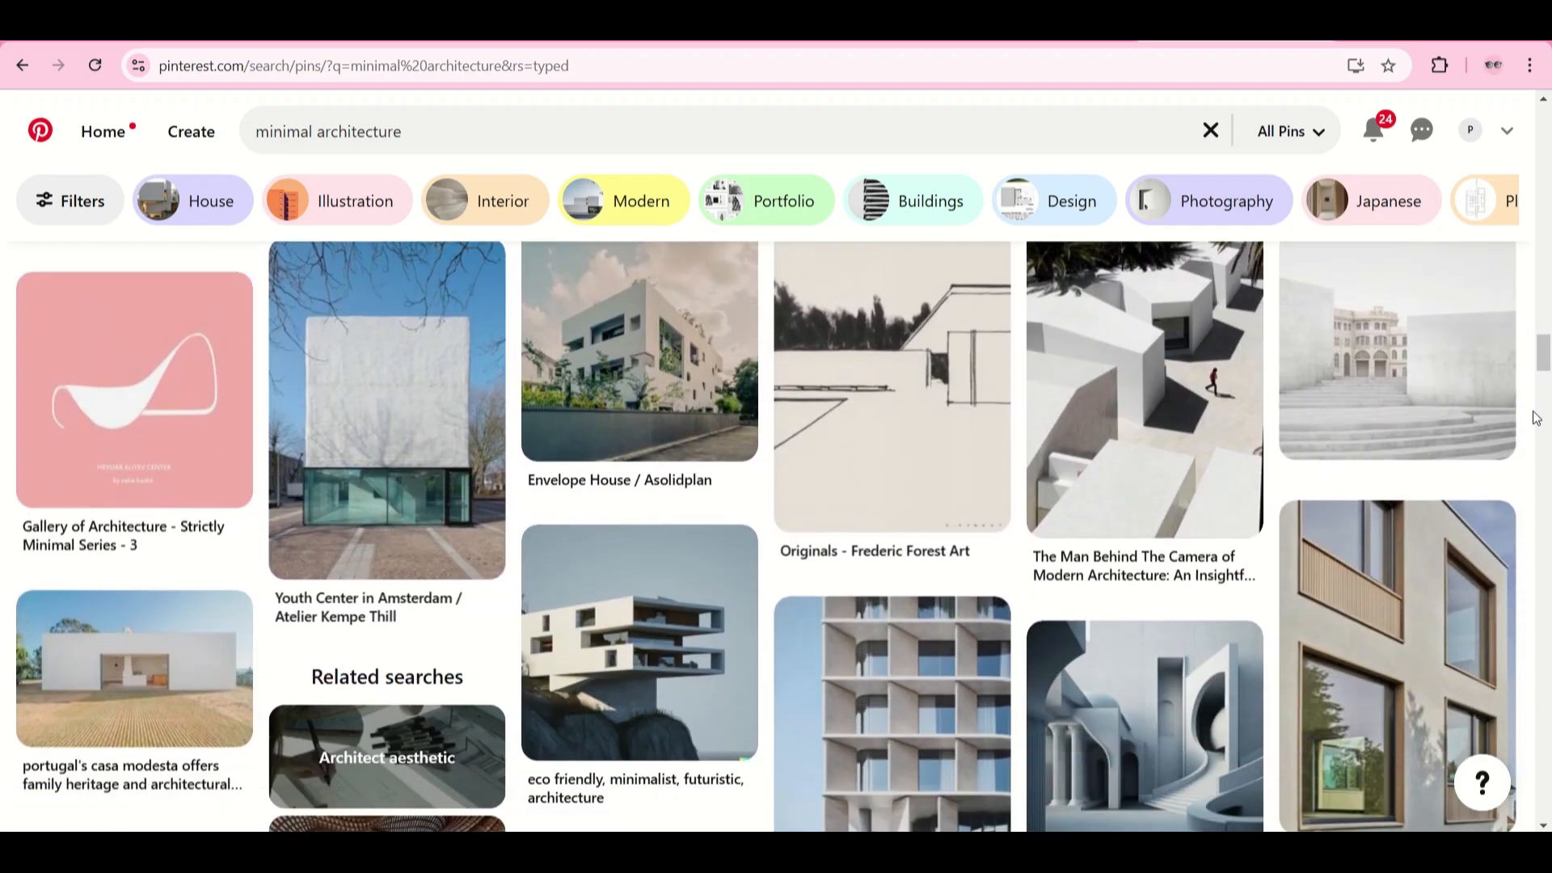
scroll(1537, 418, "down", 5)
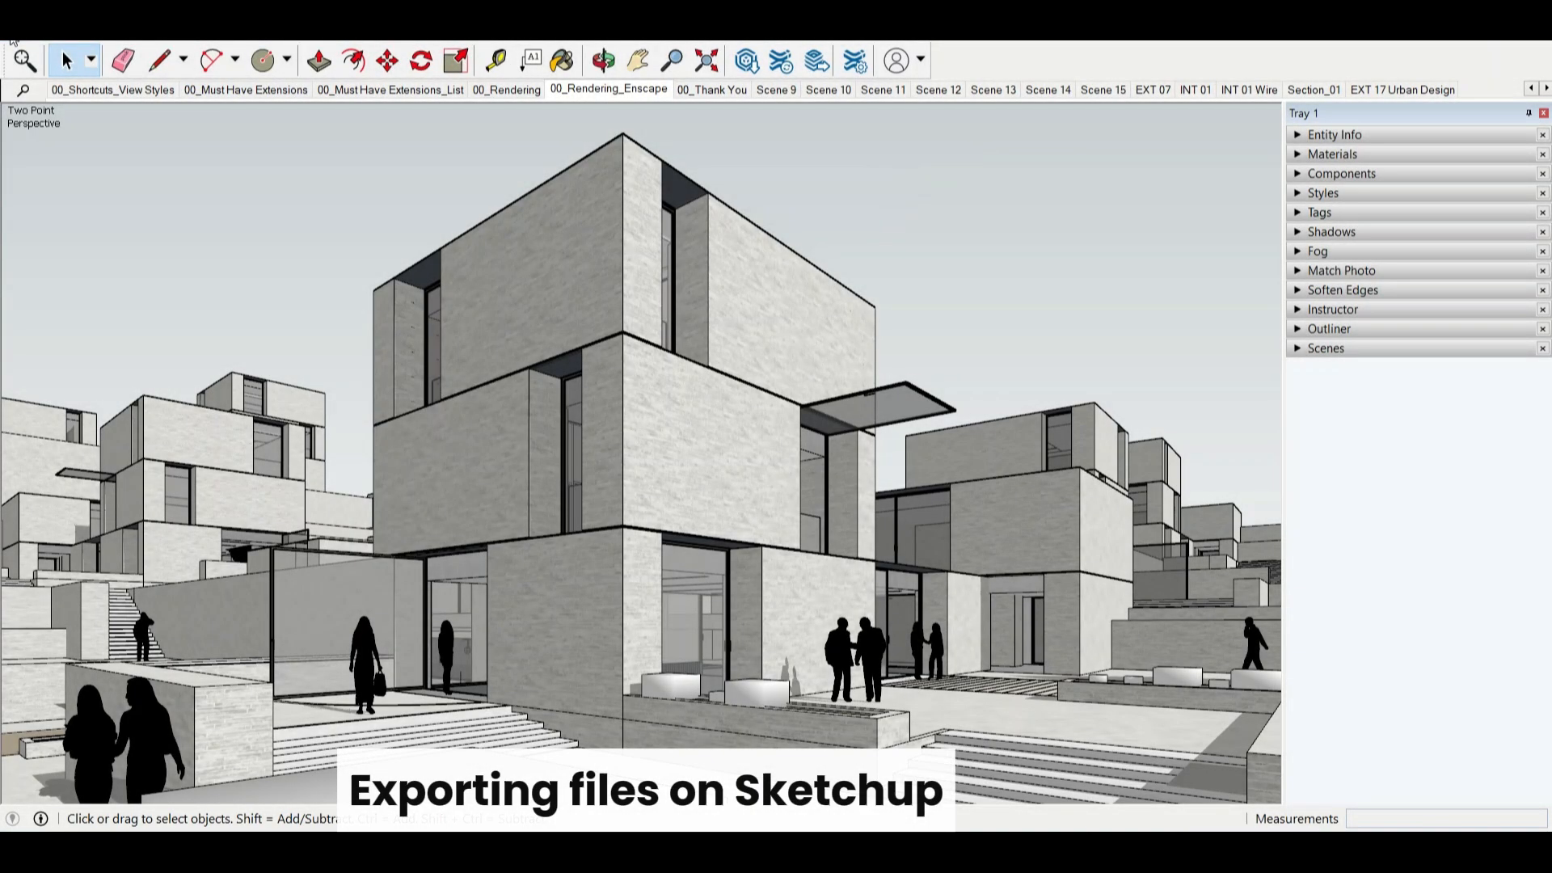
Switch to SketchUp and open the 2D graphic export for the 00_Rendering_Enscape building view.
left_click(12, 39)
mouse_move(242, 348)
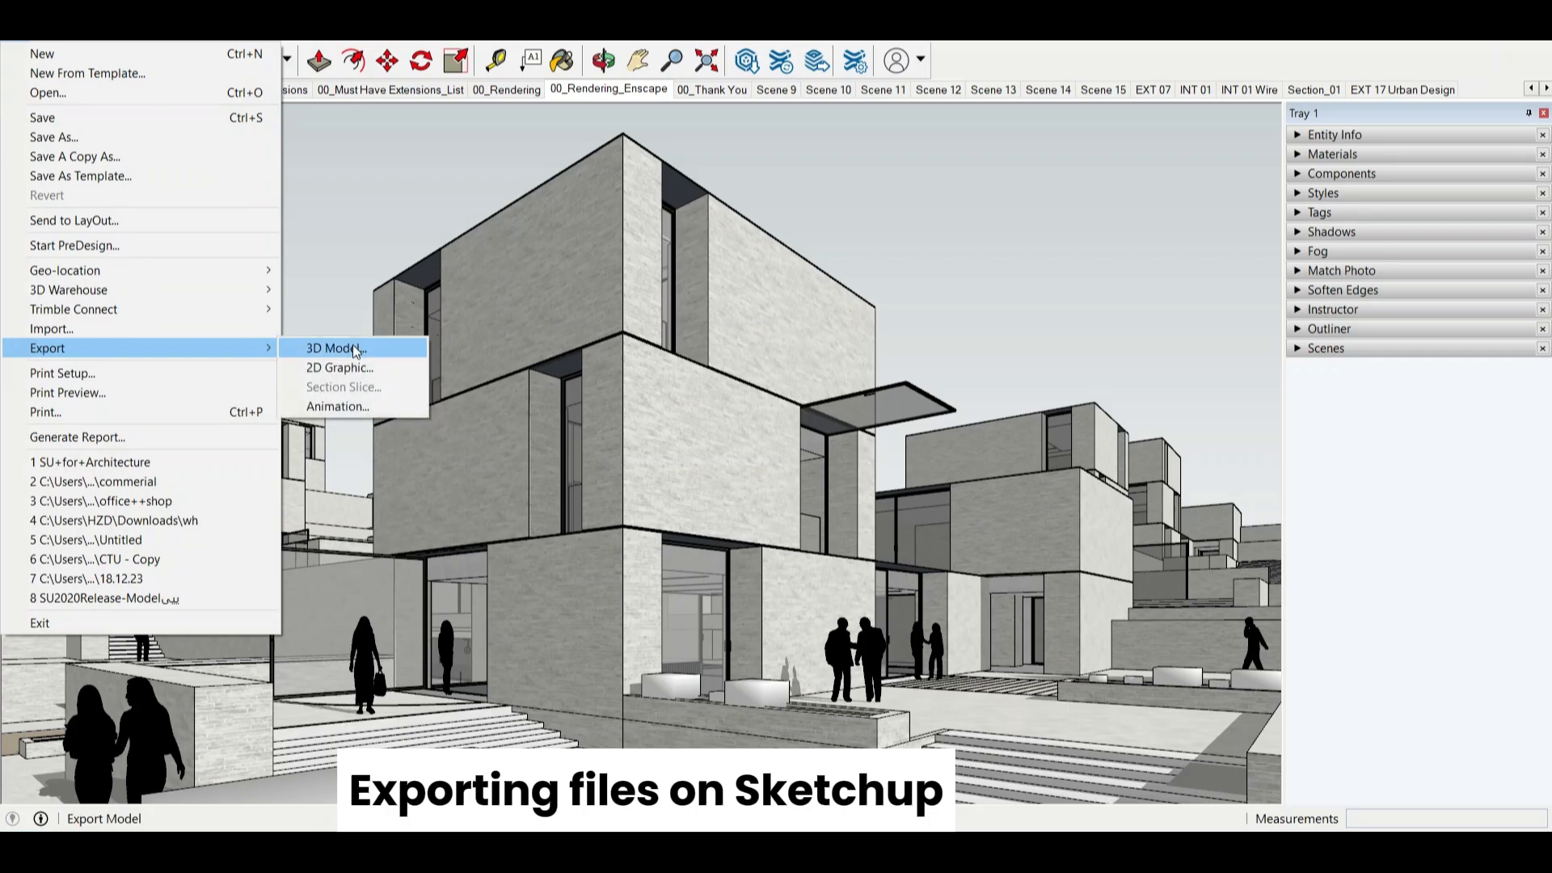
left_click(360, 370)
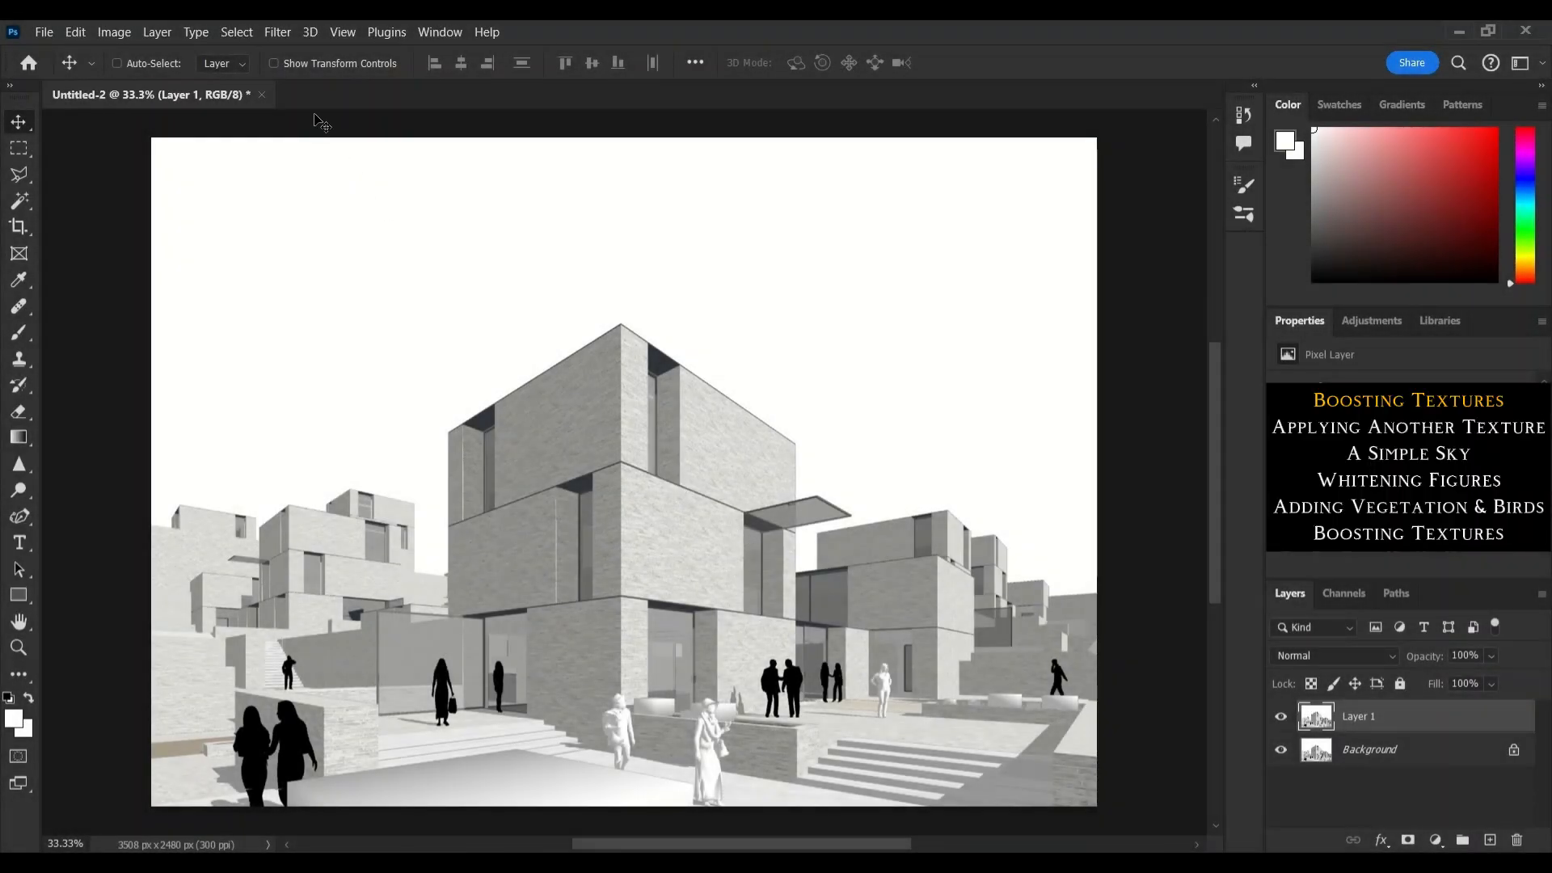
In Photoshop, apply the Camera Raw filter to Layer 1 with Texture +100 and Clarity +31, and compare it with the original.
left_click(278, 32)
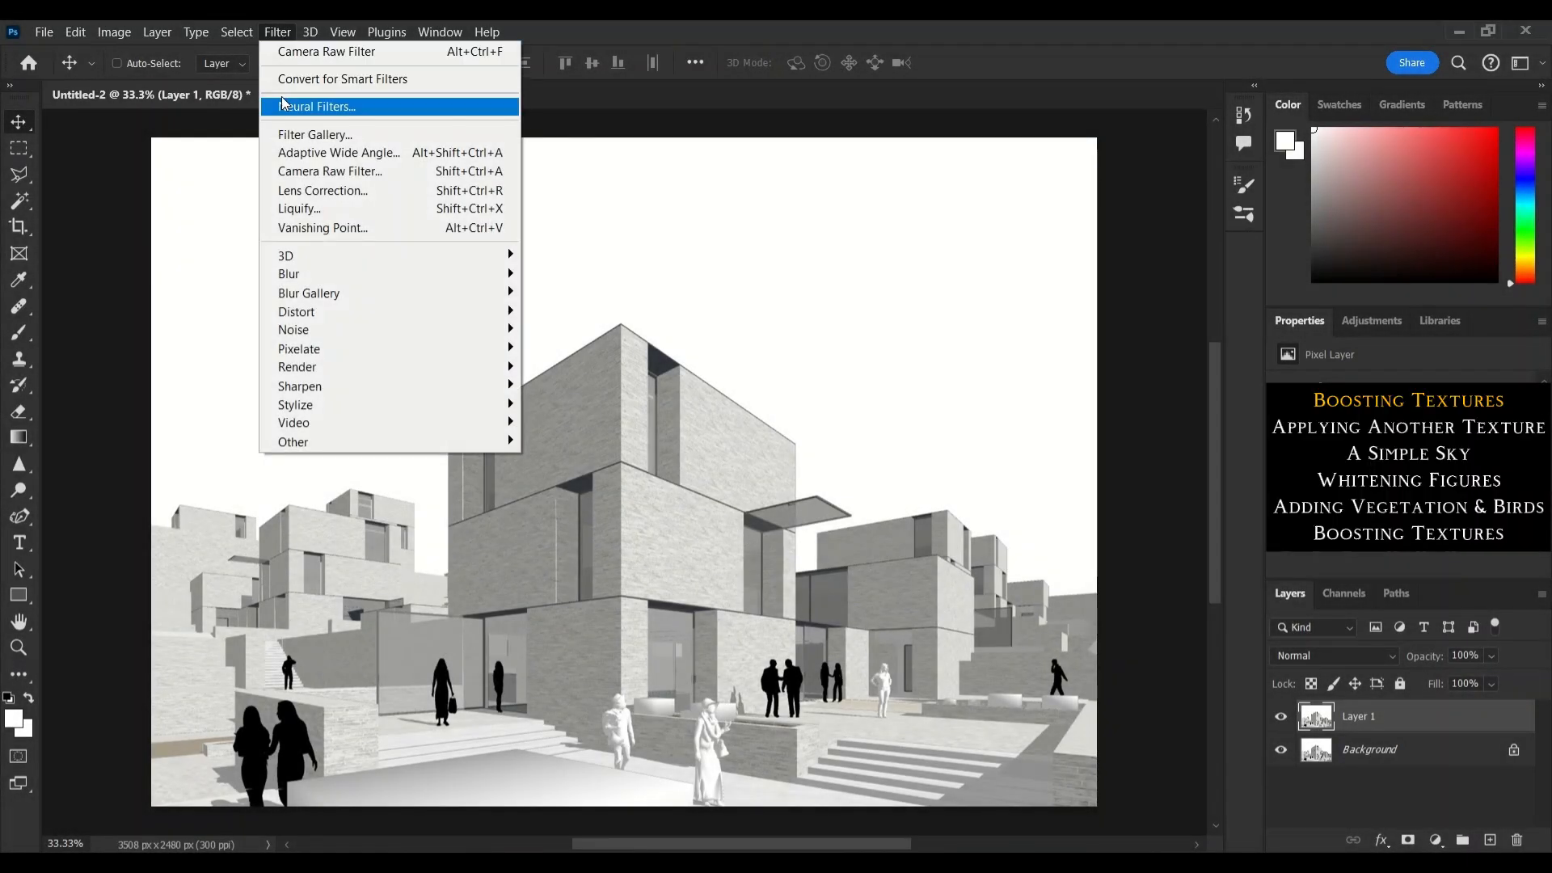
left_click(308, 178)
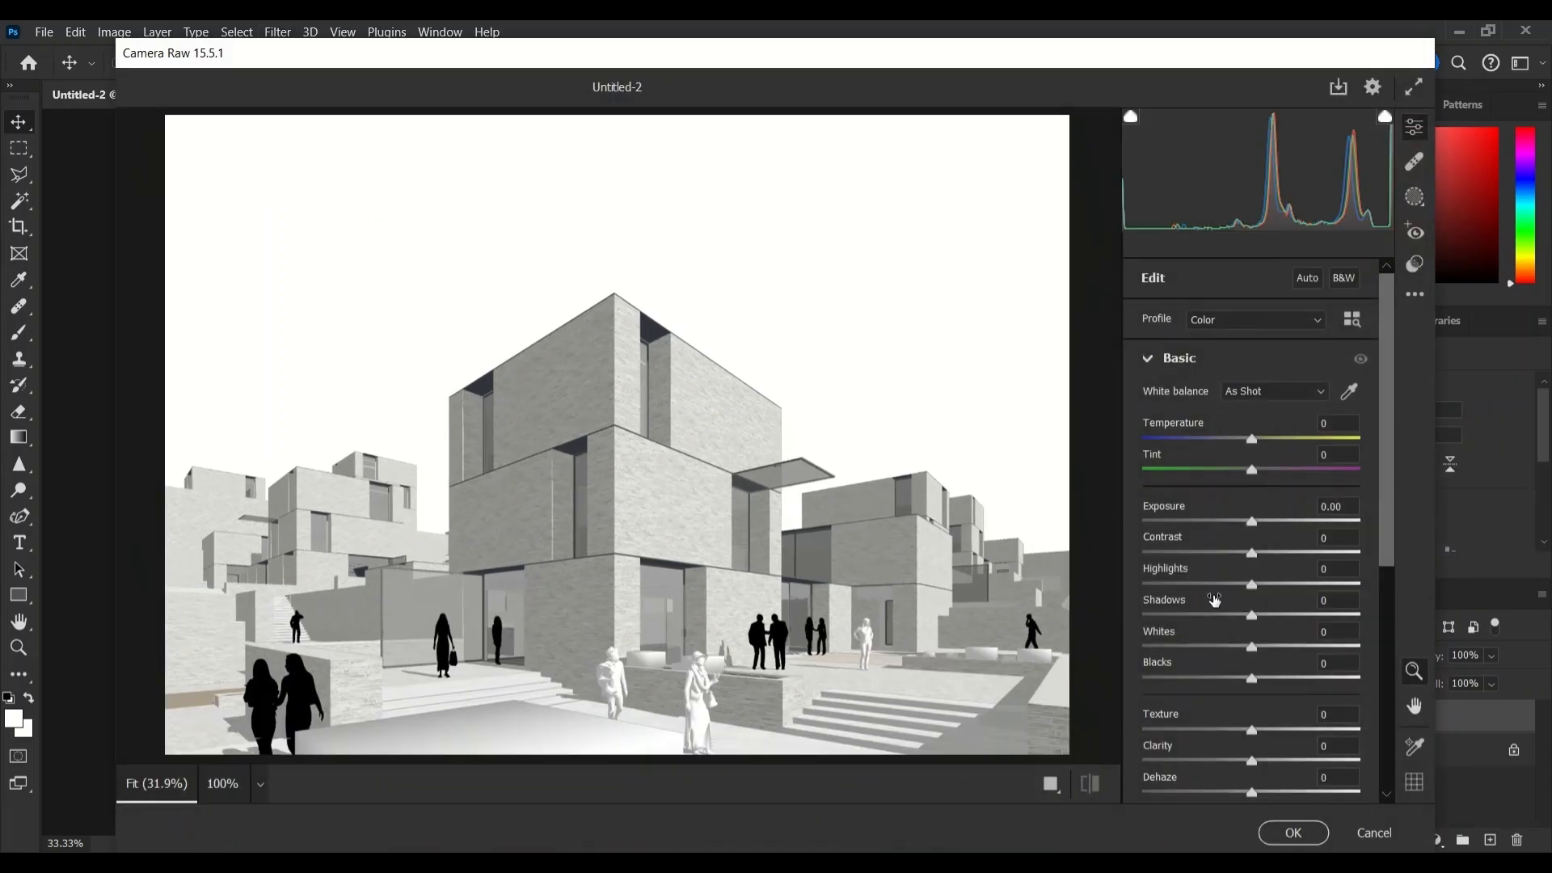
scroll(1215, 599, "down", 5)
left_click_drag(1252, 491, 1282, 528)
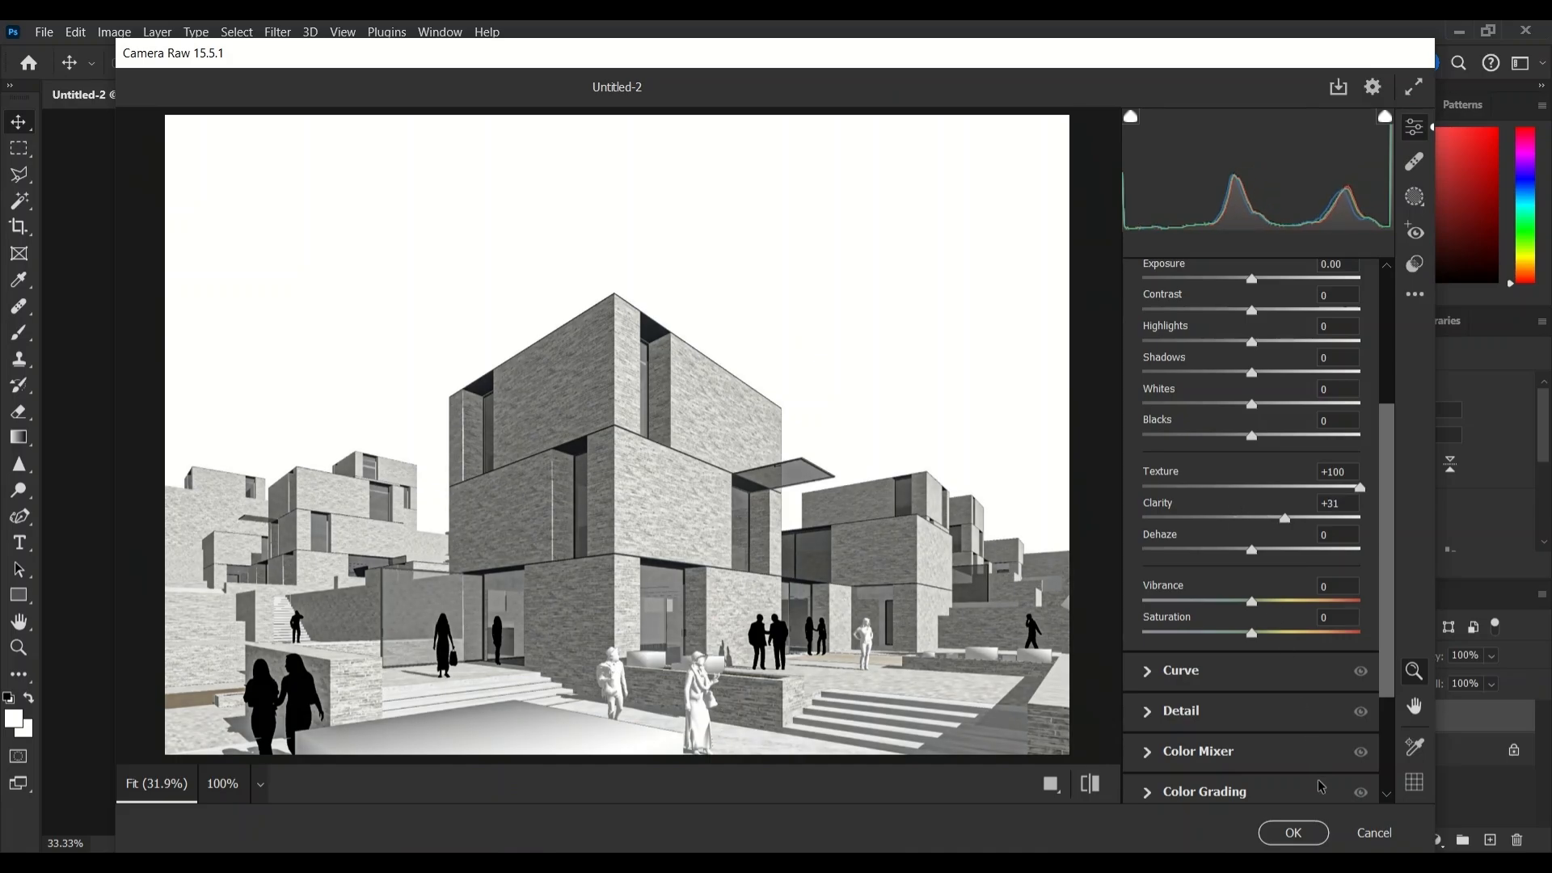
left_click(1293, 833)
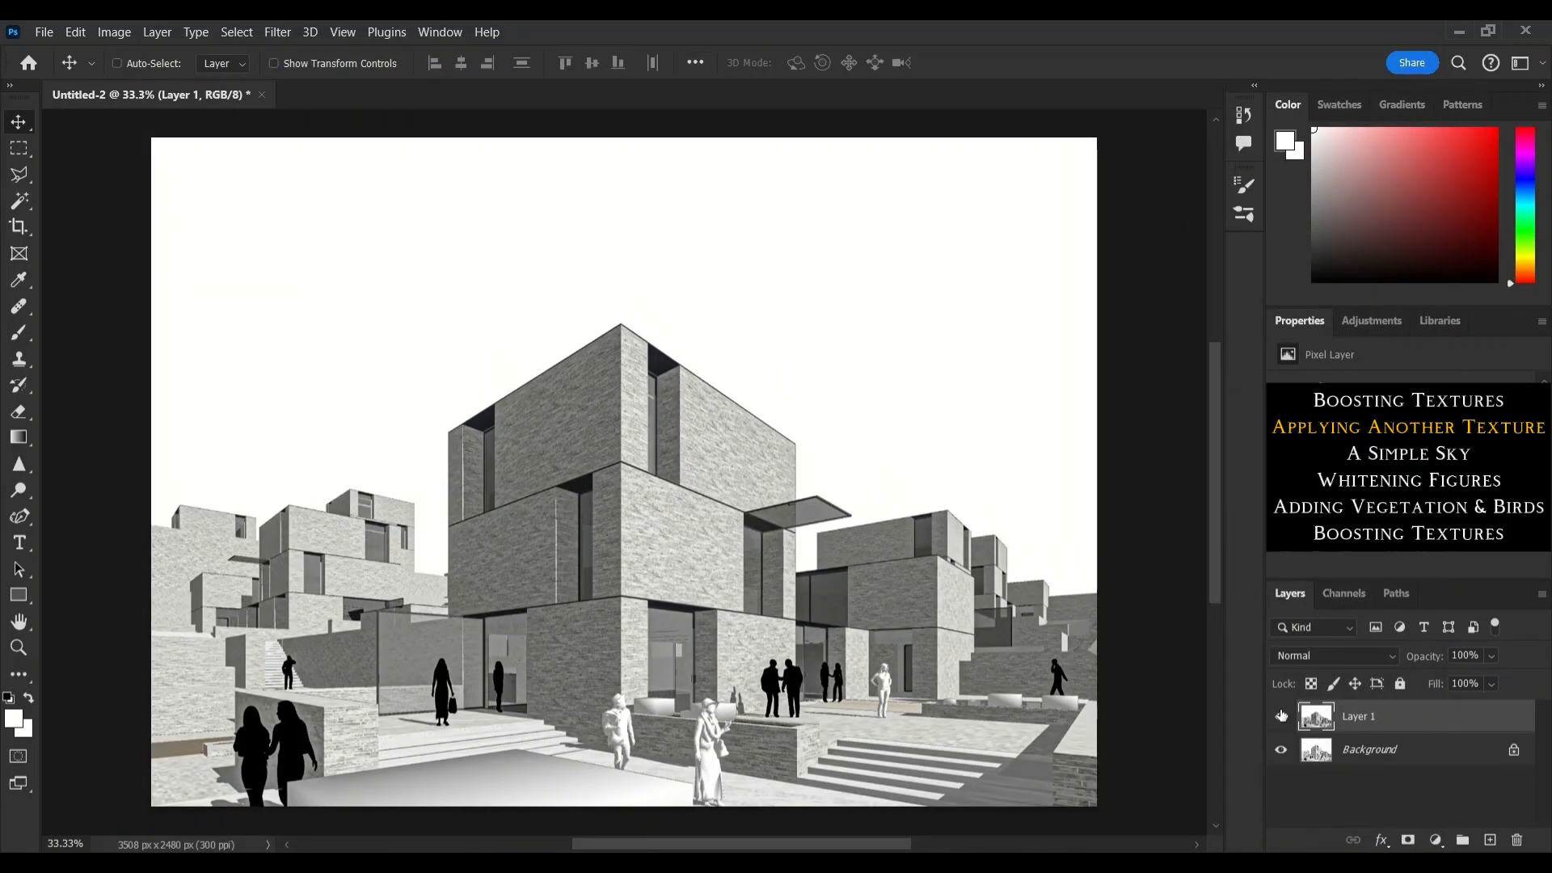
left_click(1282, 716)
left_click(1282, 715)
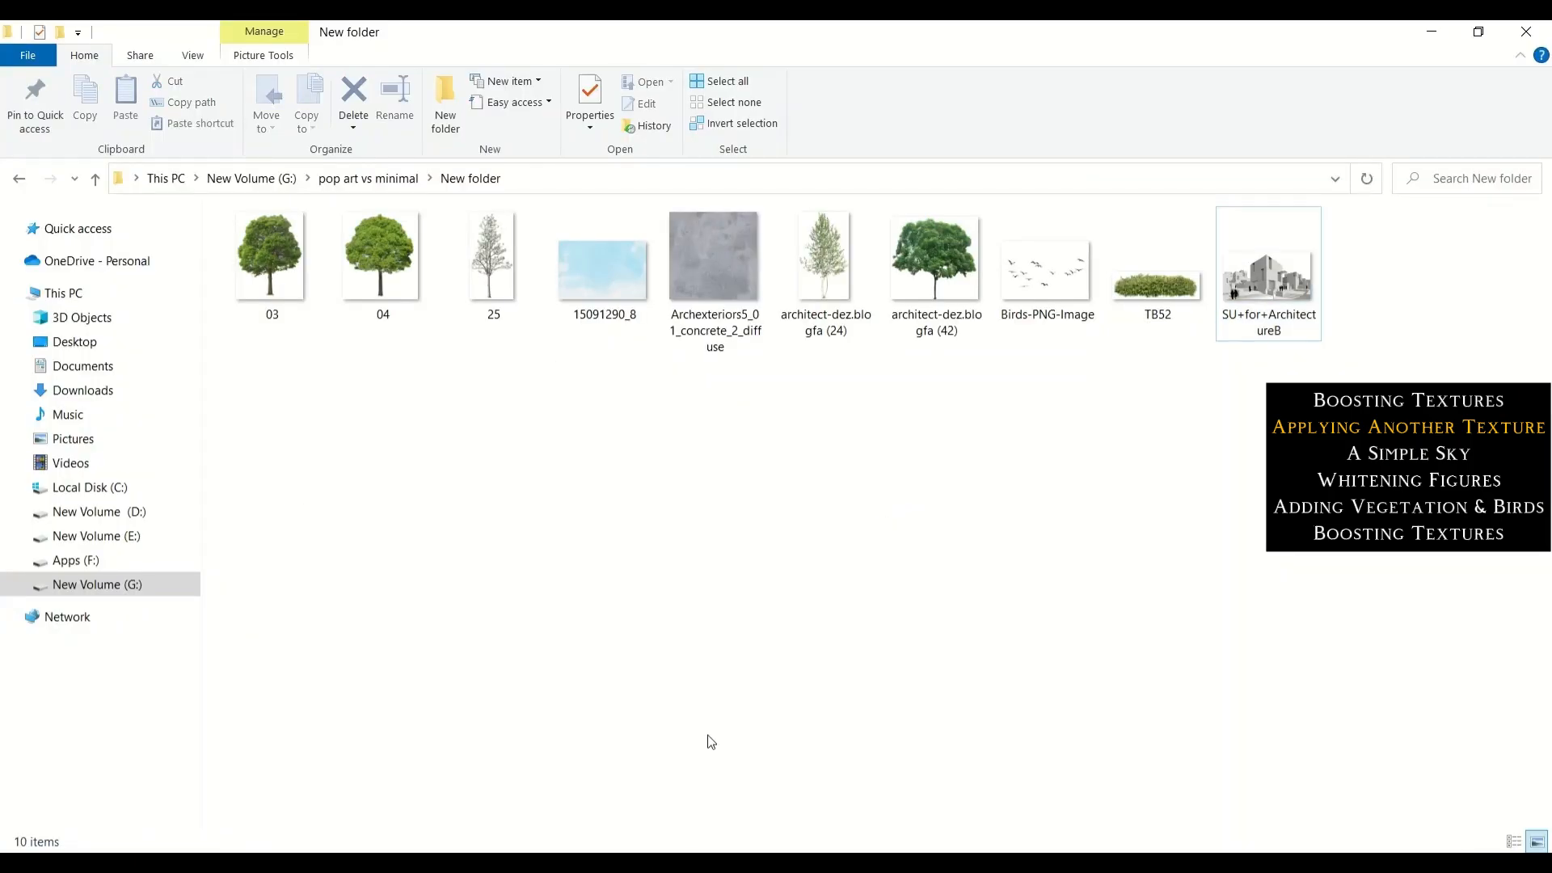
Place the Archexteriors5_01_concrete_2_diffuse texture from the New folder, stretch it across the canvas and blend it with Overlay.
left_click(706, 292)
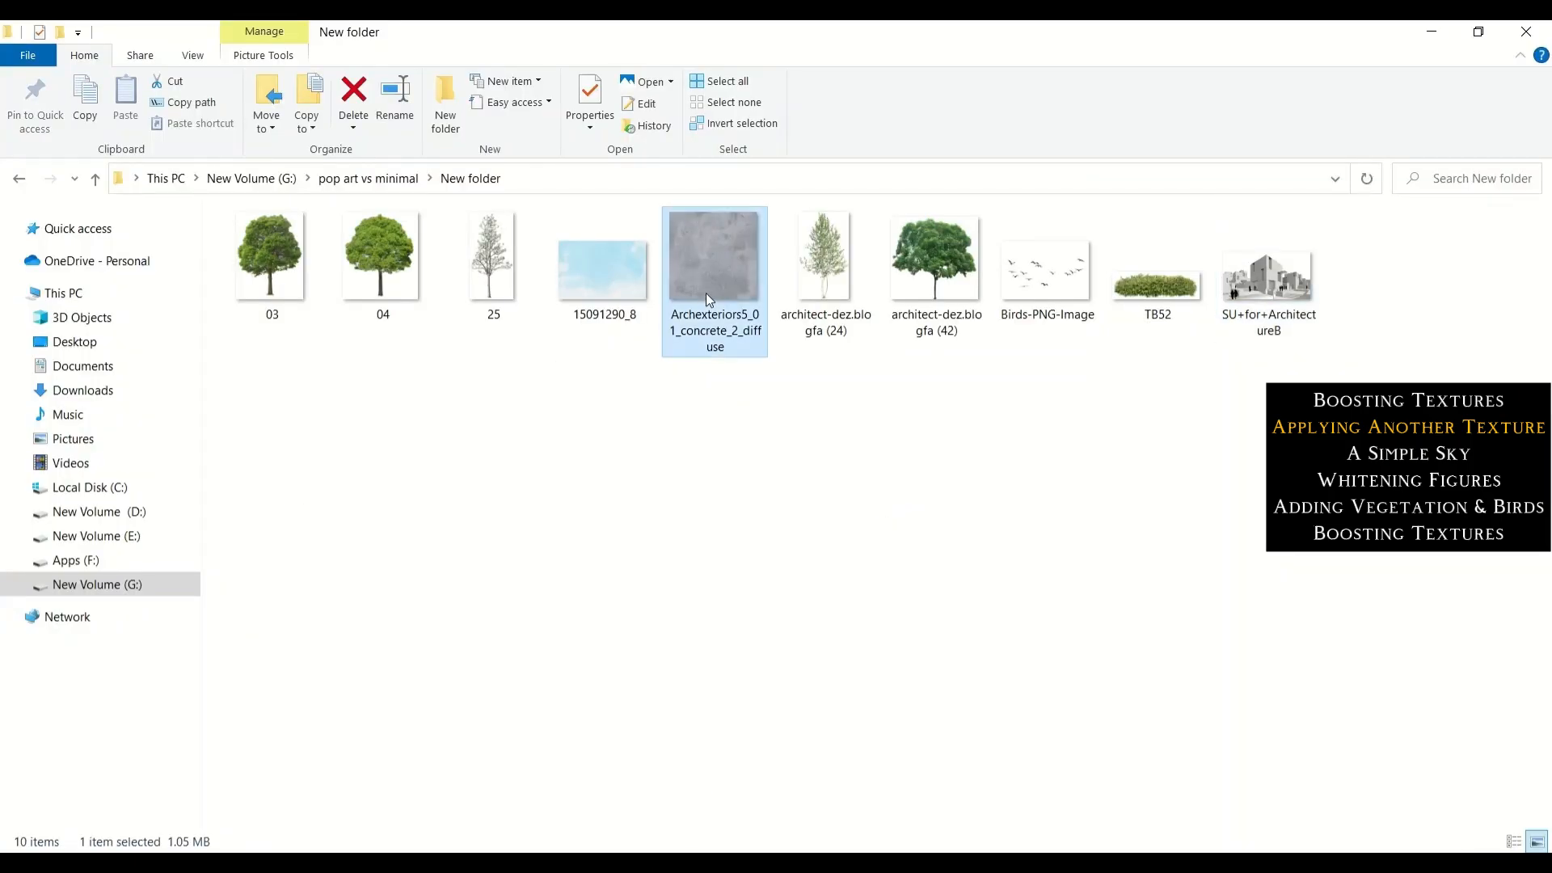
left_click_drag(706, 293, 1097, 477)
left_click_drag(289, 471, 151, 471)
key("Return")
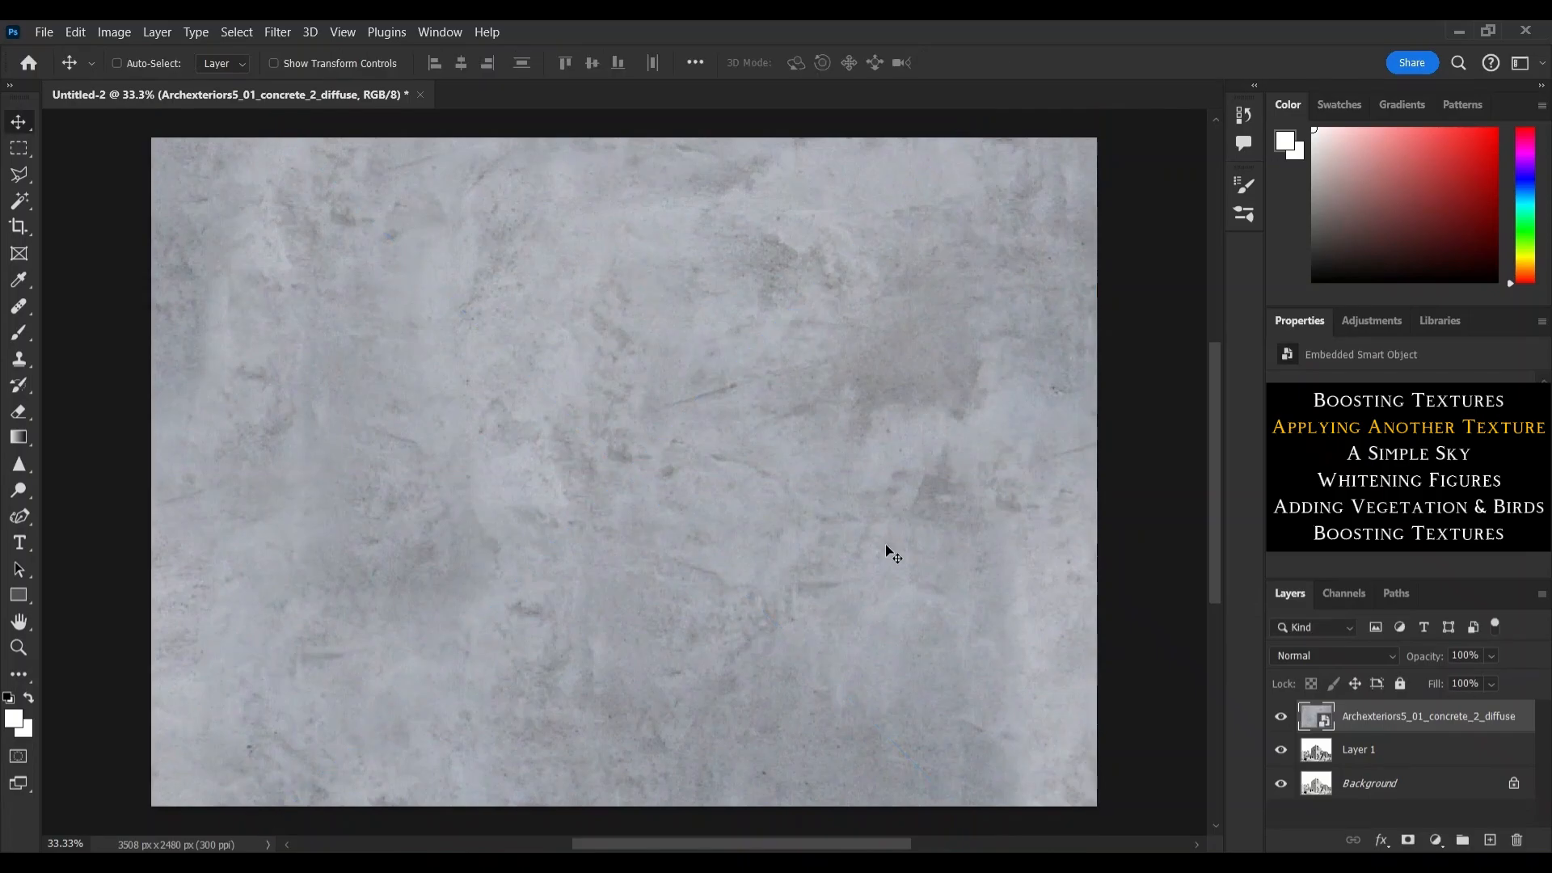
left_click(1365, 656)
left_click(1317, 592)
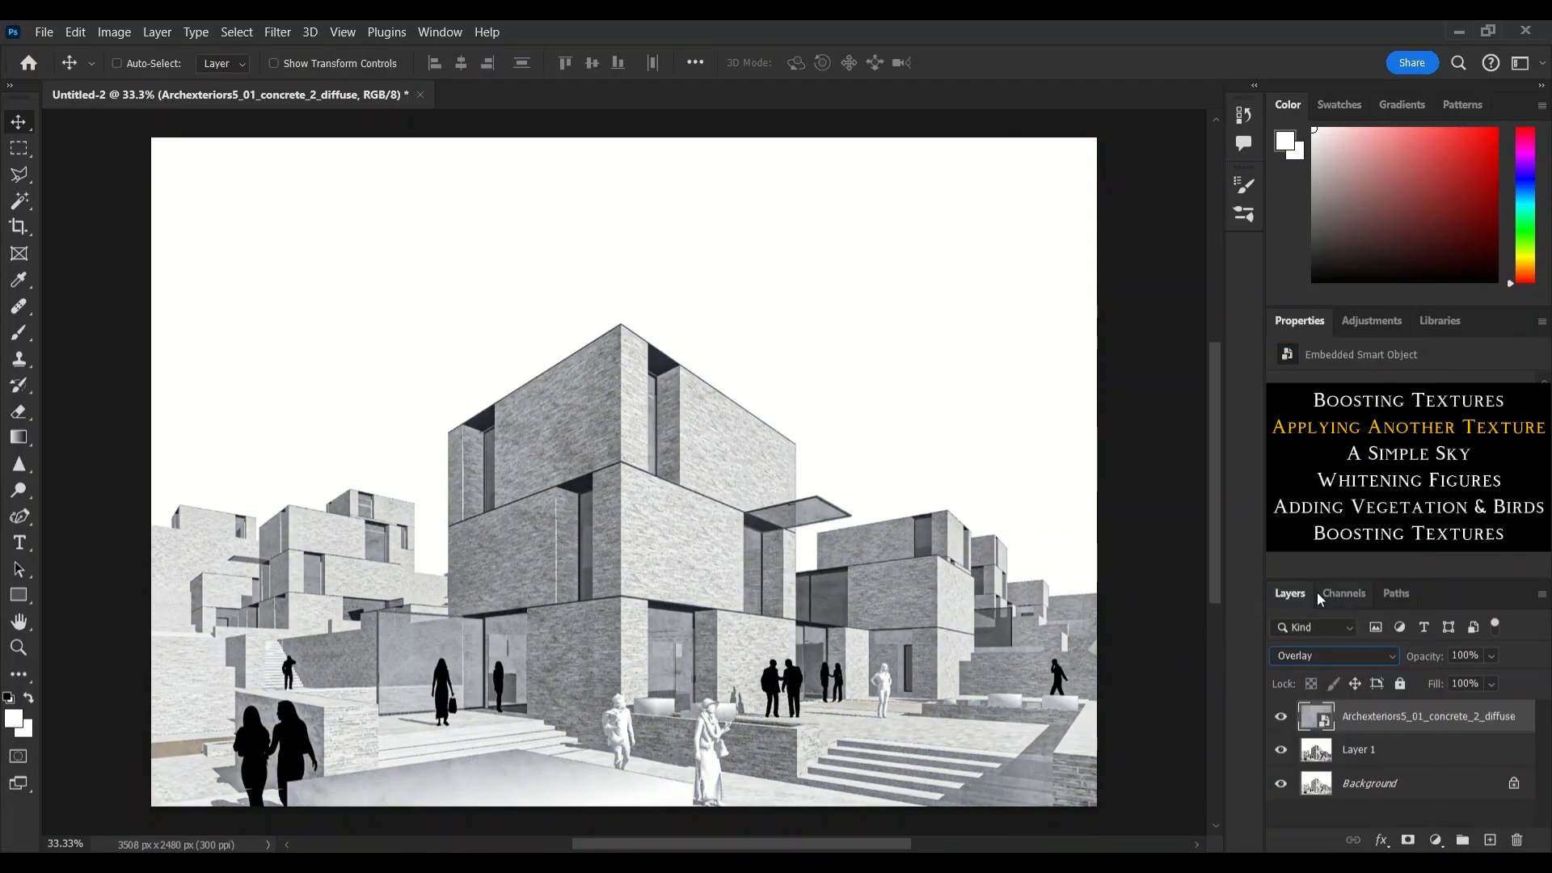
Select the white sky area of Layer 1 with the Magic Wand and copy it to a layer named SKY above the concrete texture.
left_click(1278, 719)
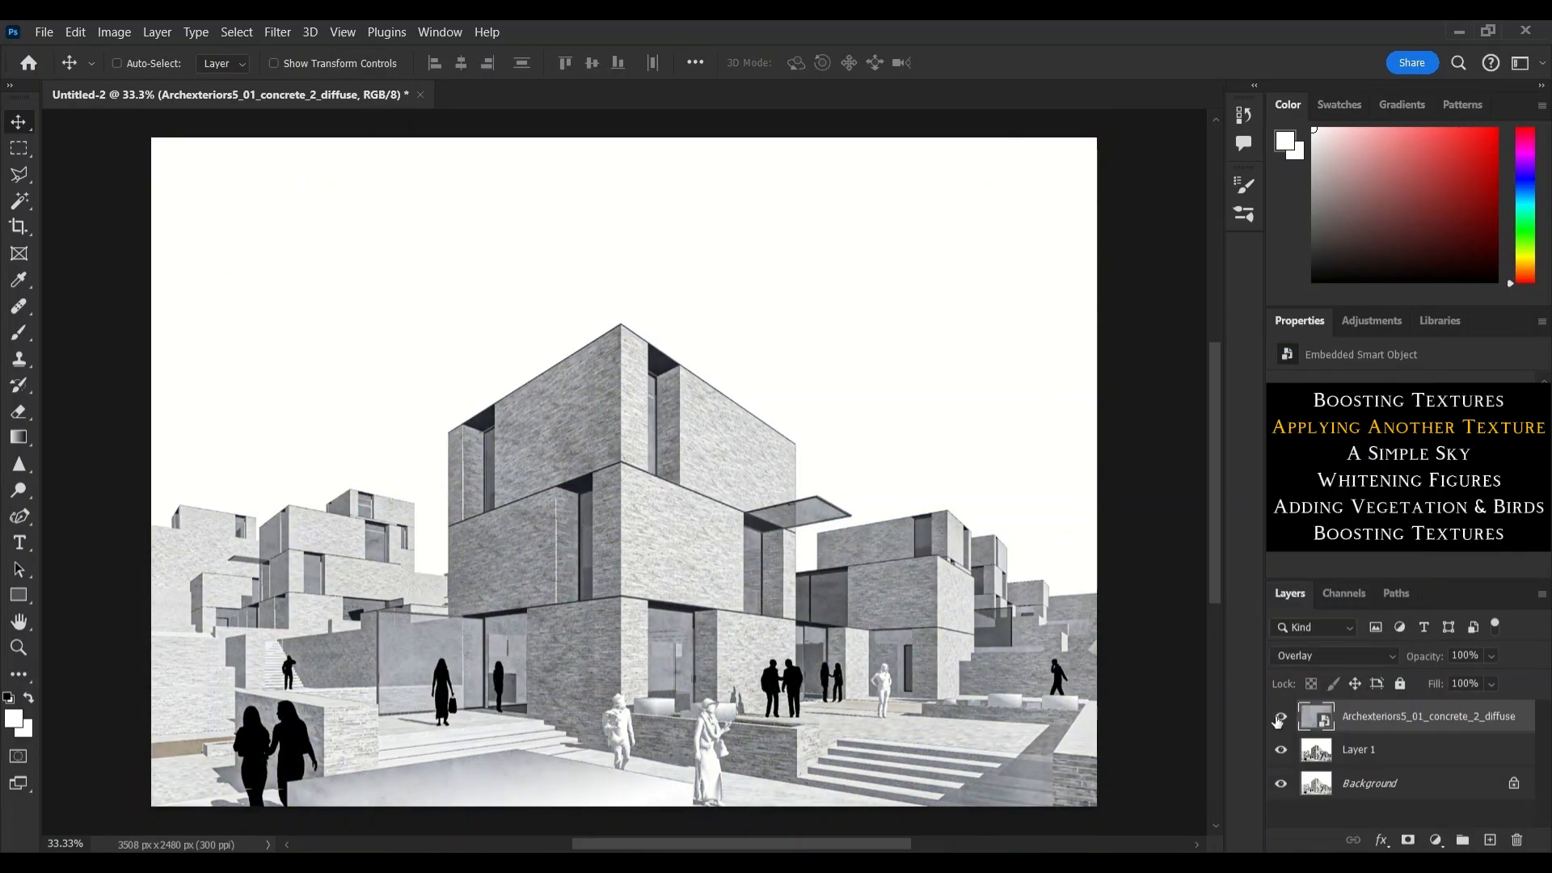
left_click(1379, 752)
left_click(29, 205)
left_click(604, 252)
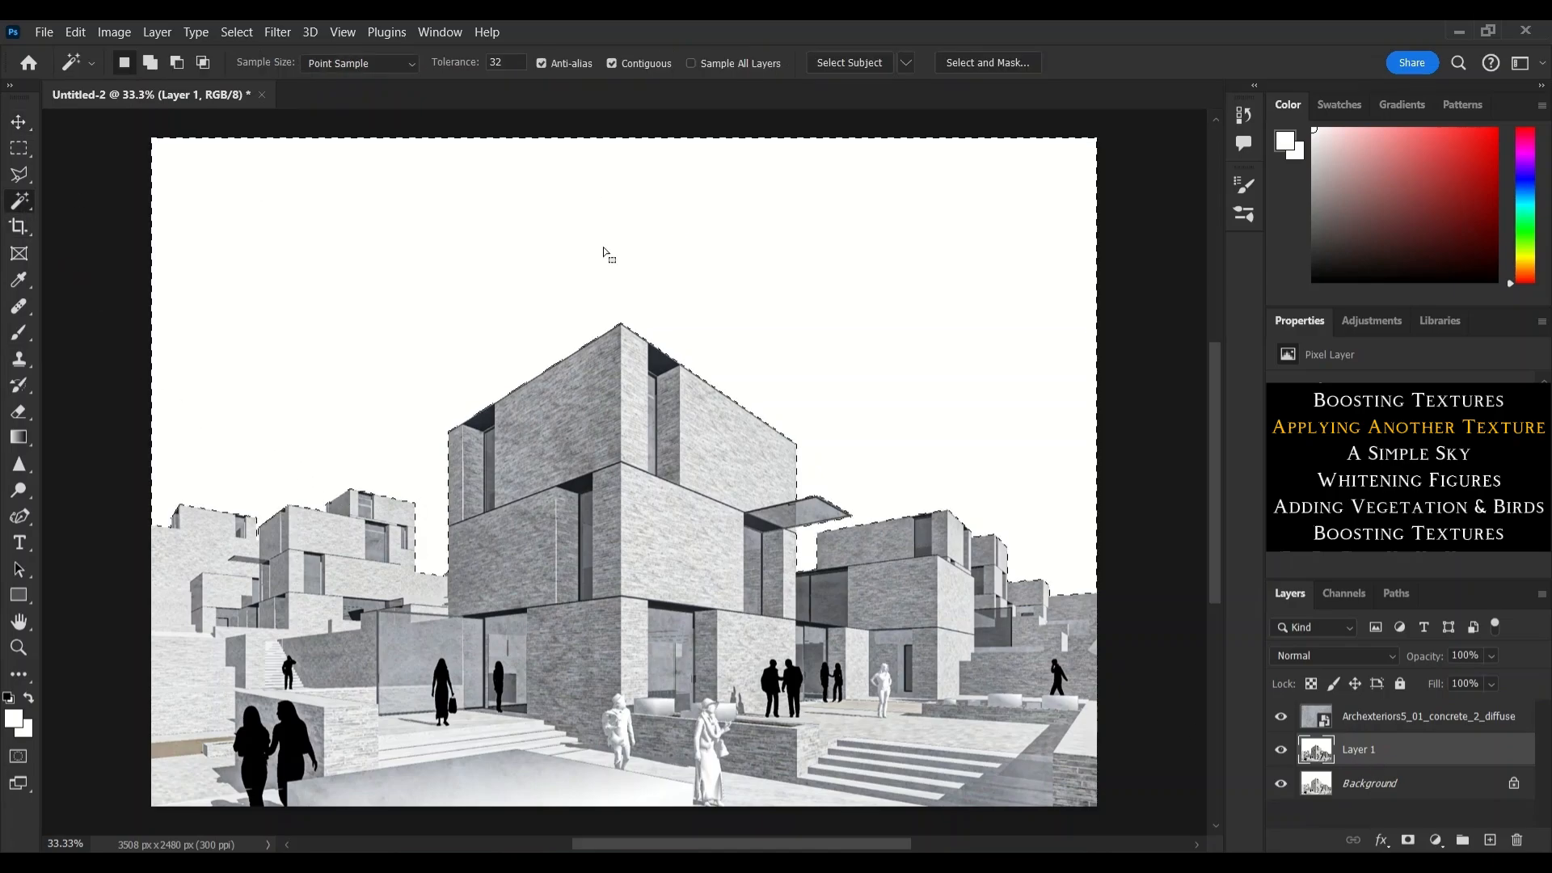
key("ctrl+j")
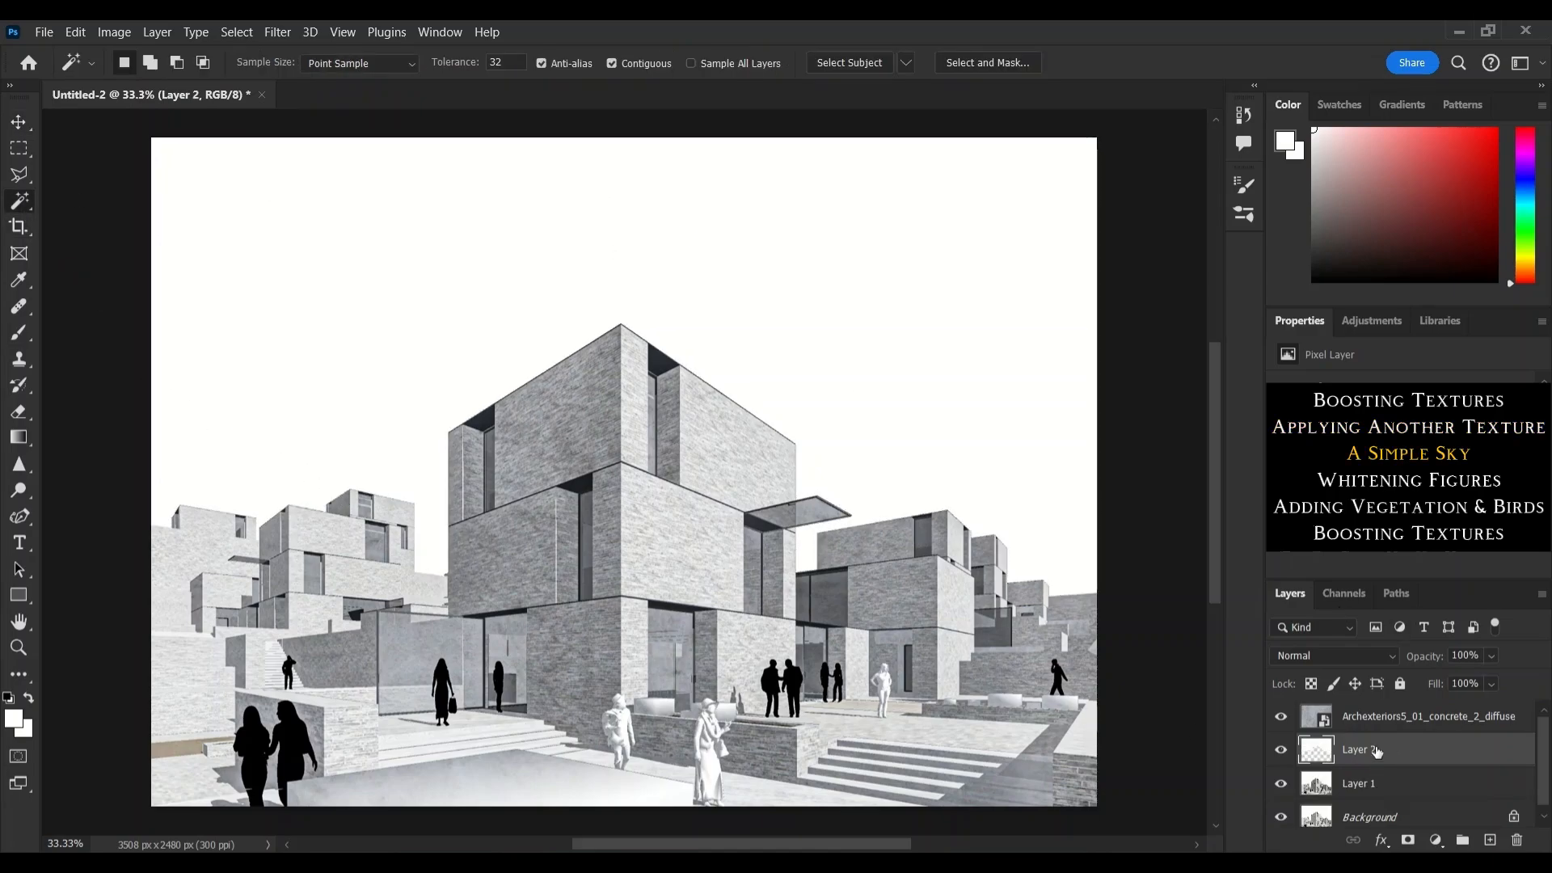
key("Return")
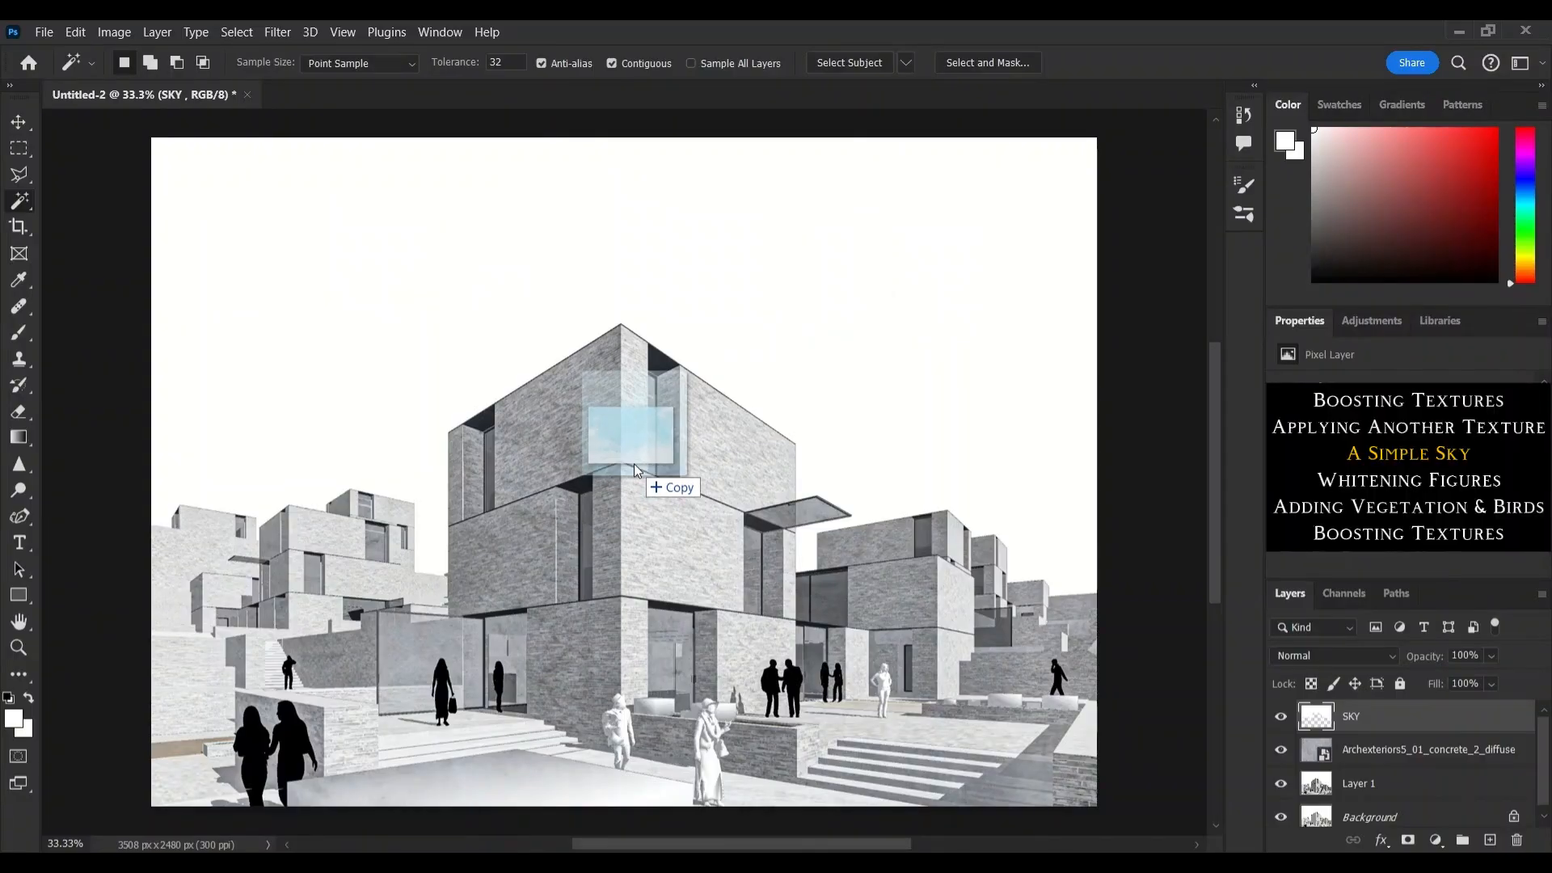
Place the 15091290_8 cloud image flipped vertically and clipped to the SKY layer, and group both layers as sky.
left_click_drag(634, 463, 651, 486)
right_click(966, 155)
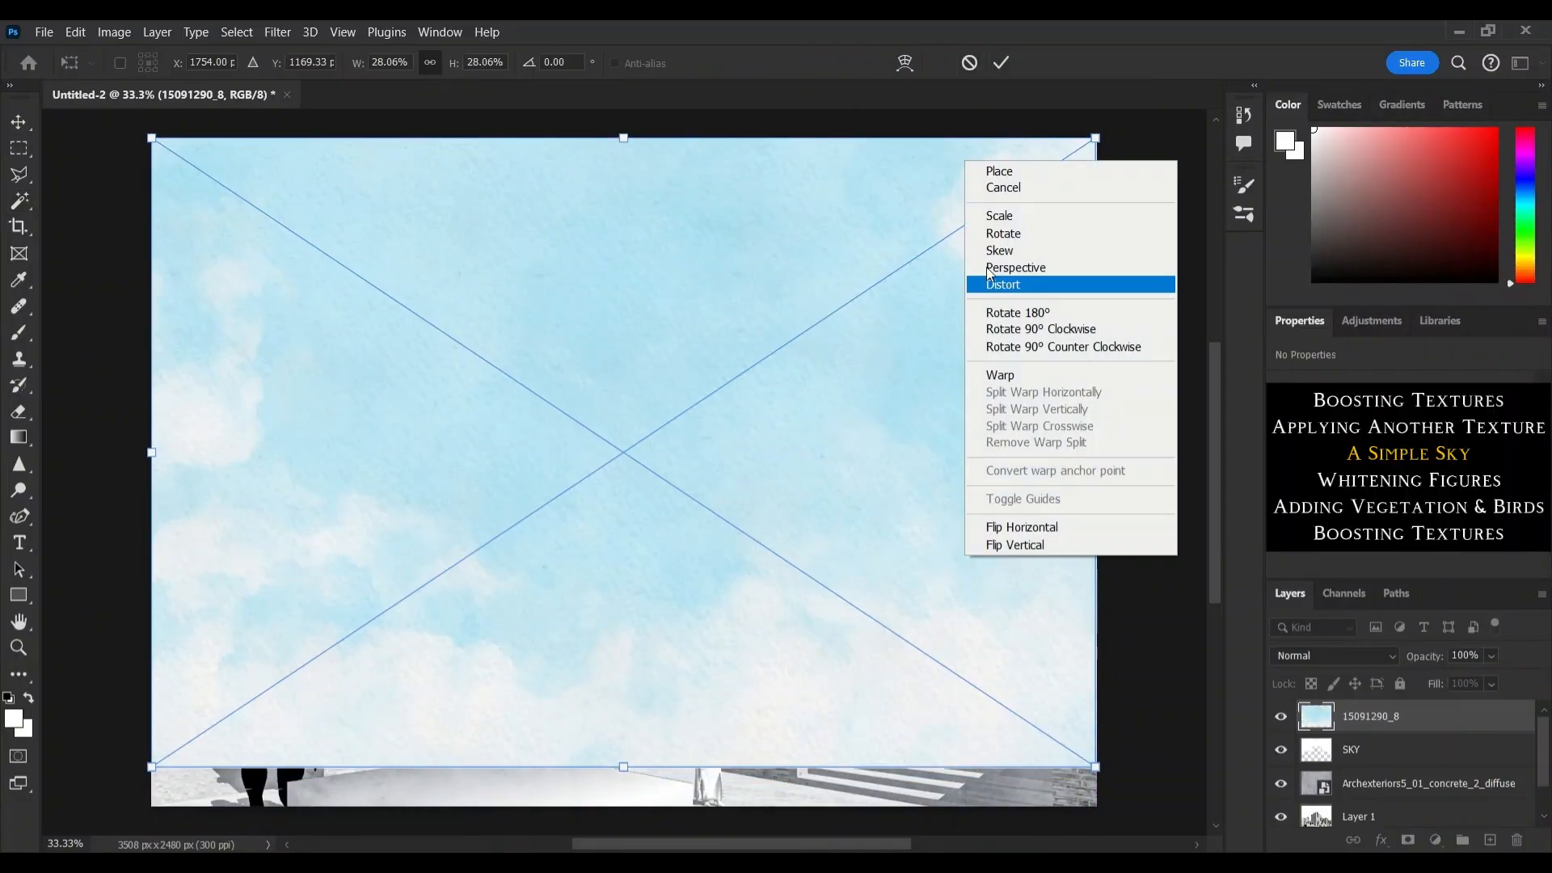
left_click(990, 545)
left_click(1001, 62)
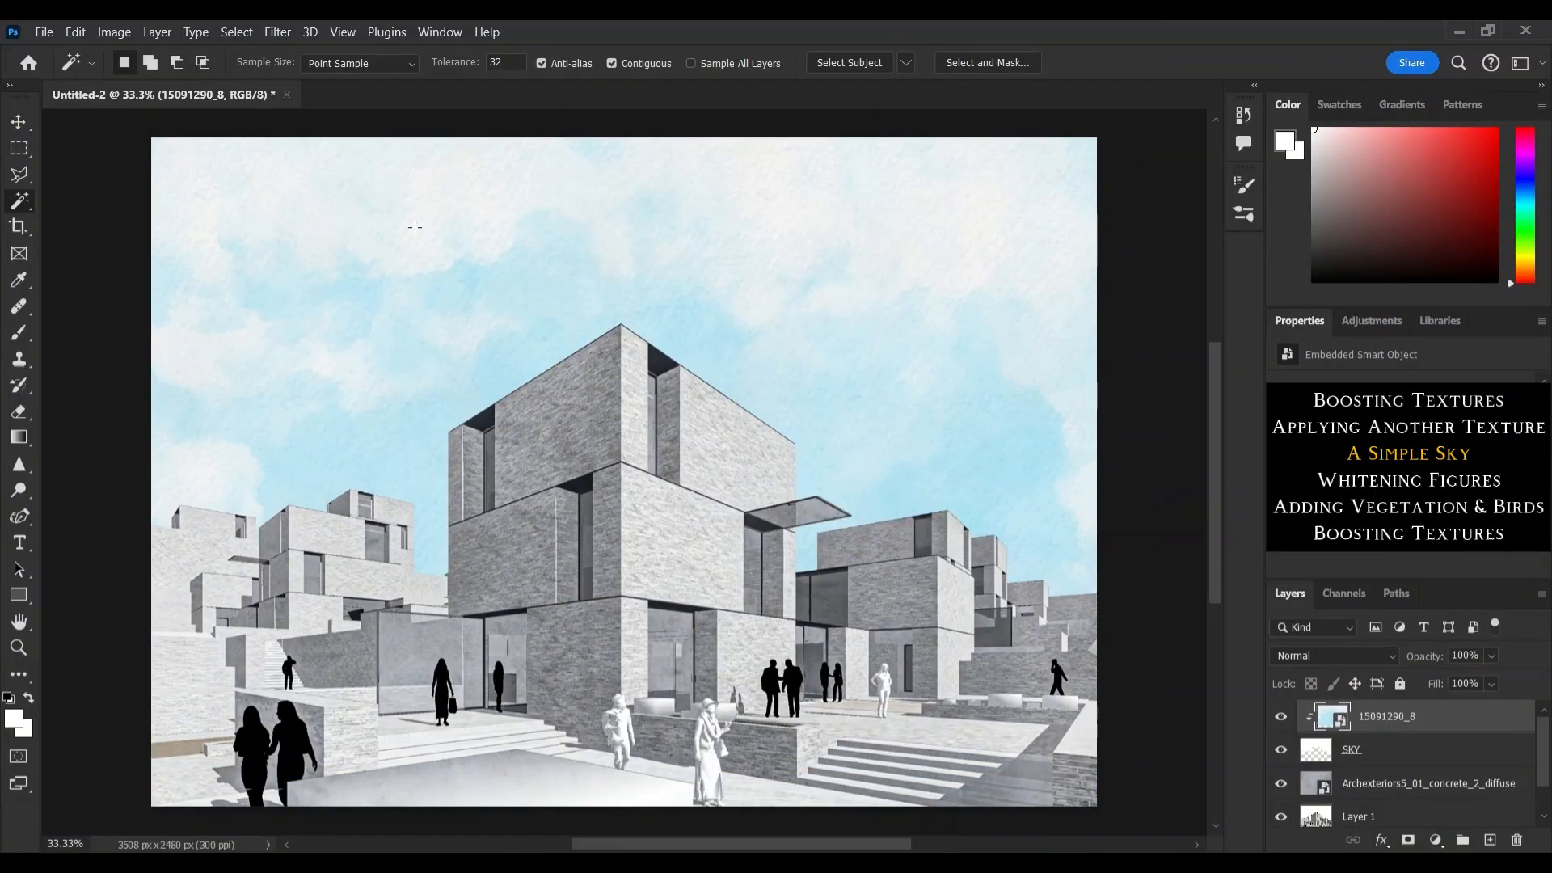
left_click(18, 122)
left_click_drag(716, 256, 717, 199)
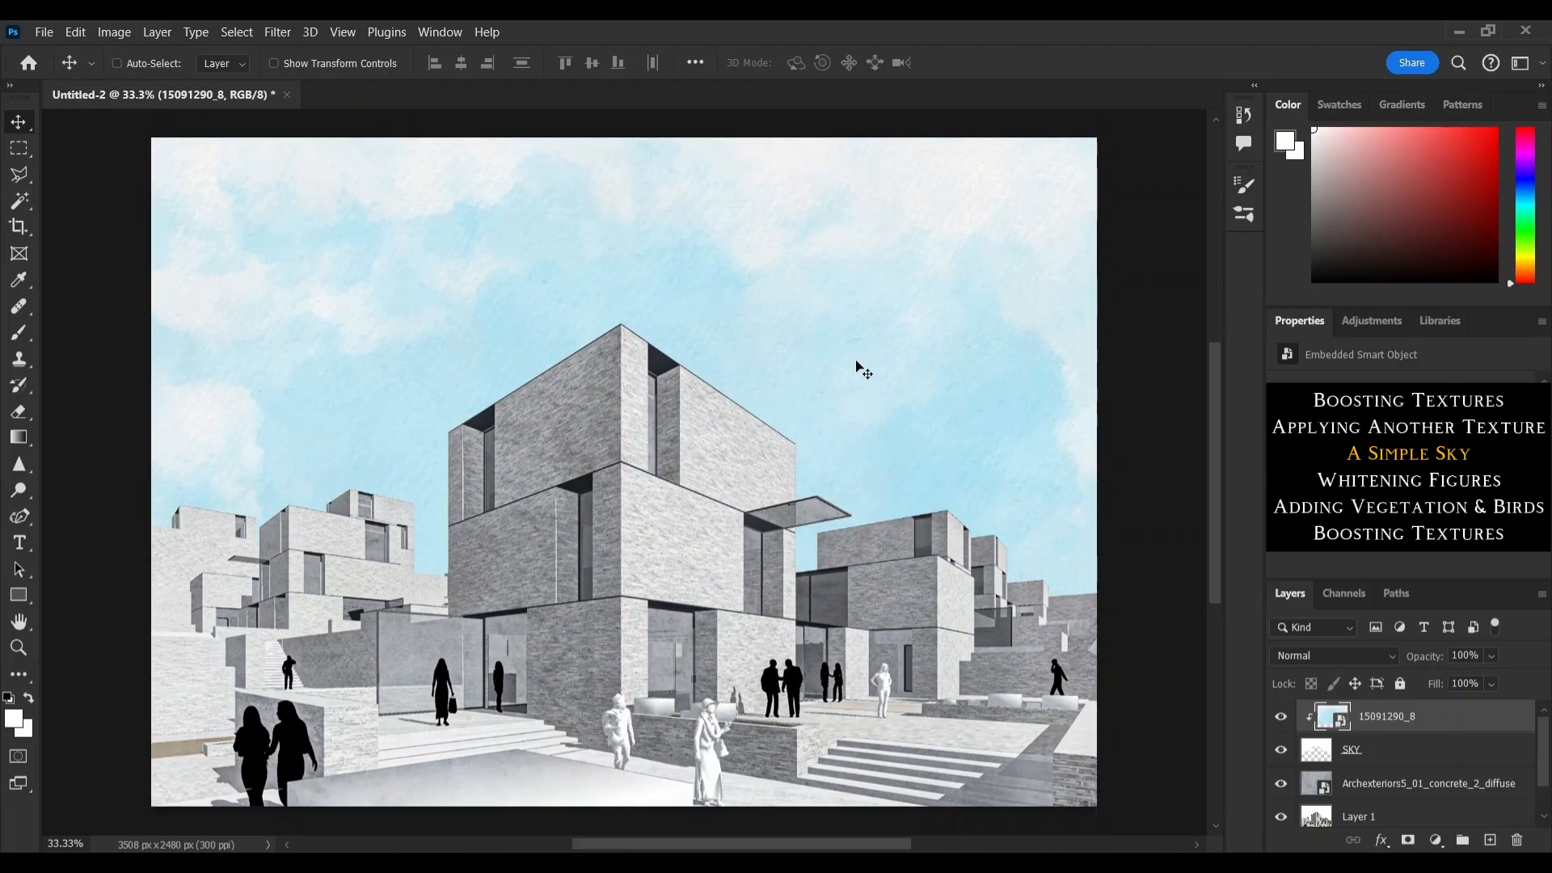
left_click(1380, 743, "ctrl")
key("ctrl+g")
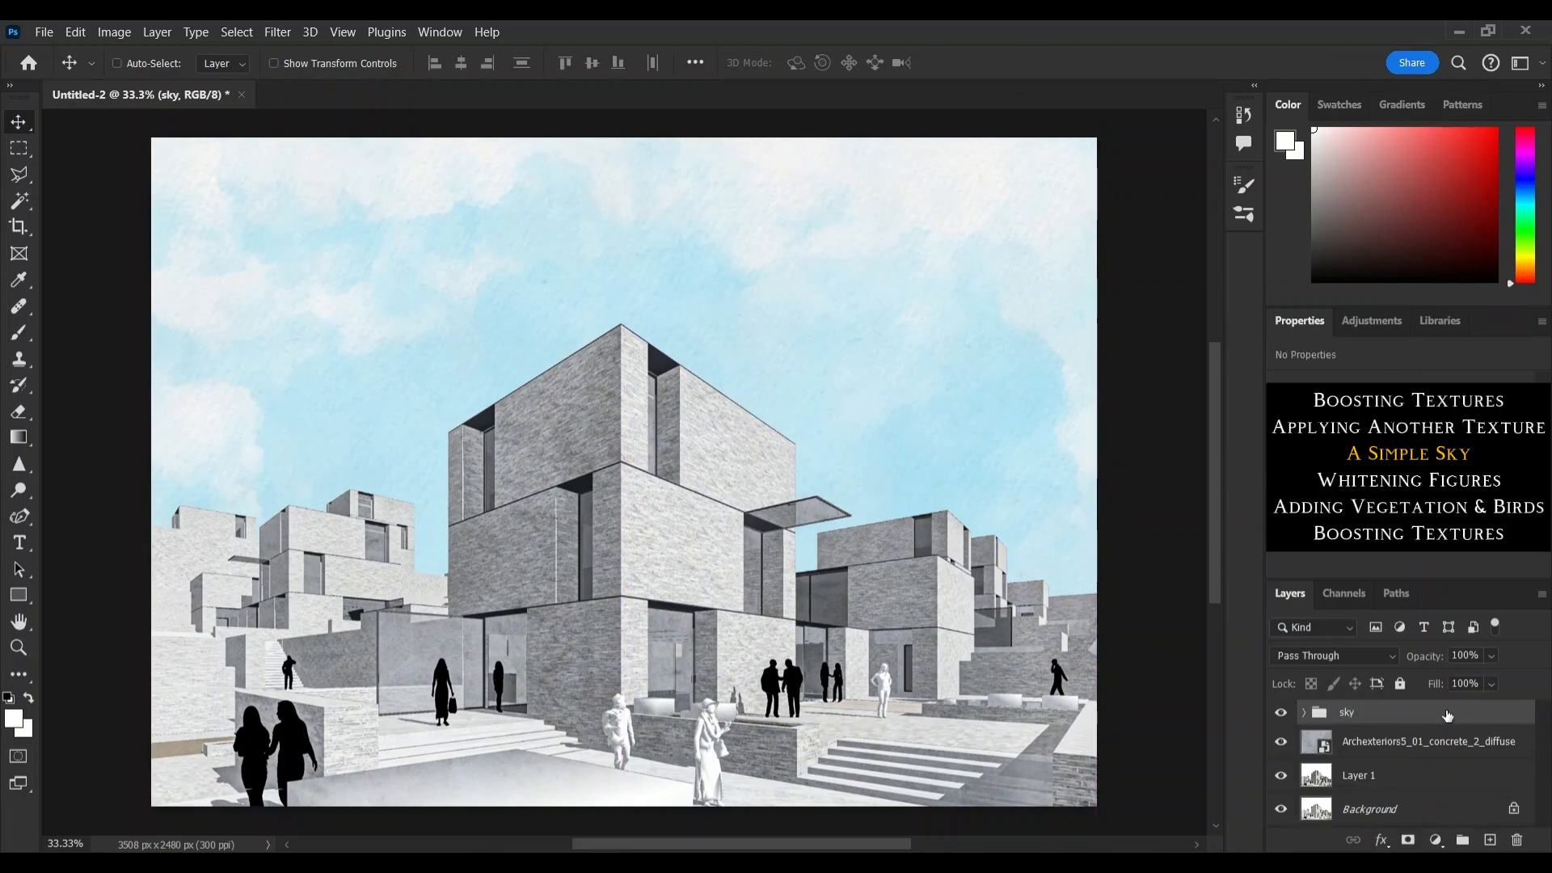
Select all the black human silhouettes on Layer 1 with the Magic Wand.
left_click(1369, 778)
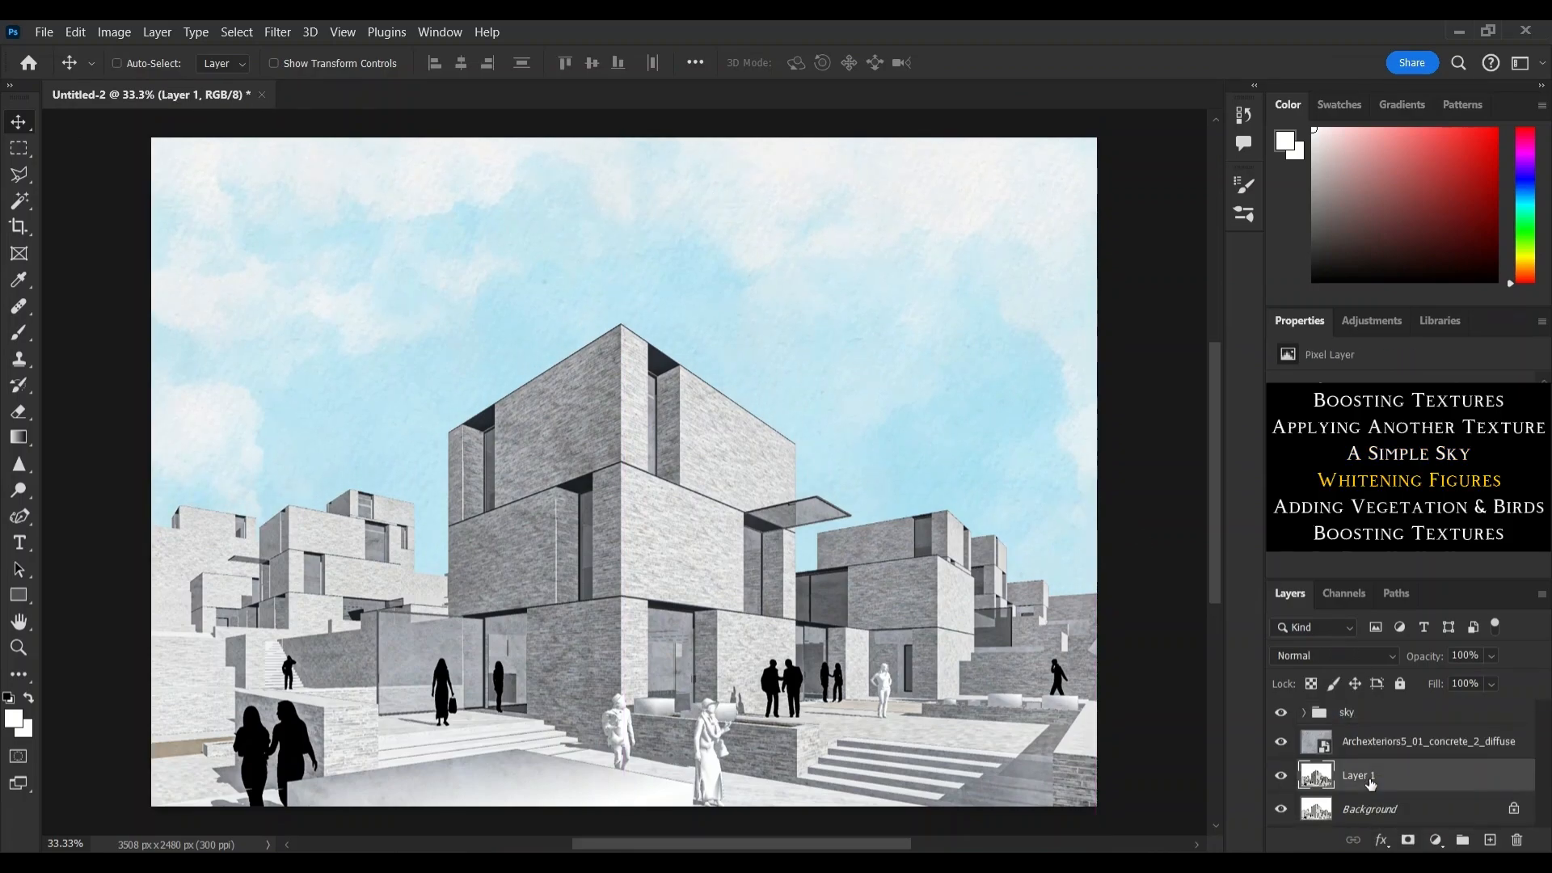
left_click(20, 202)
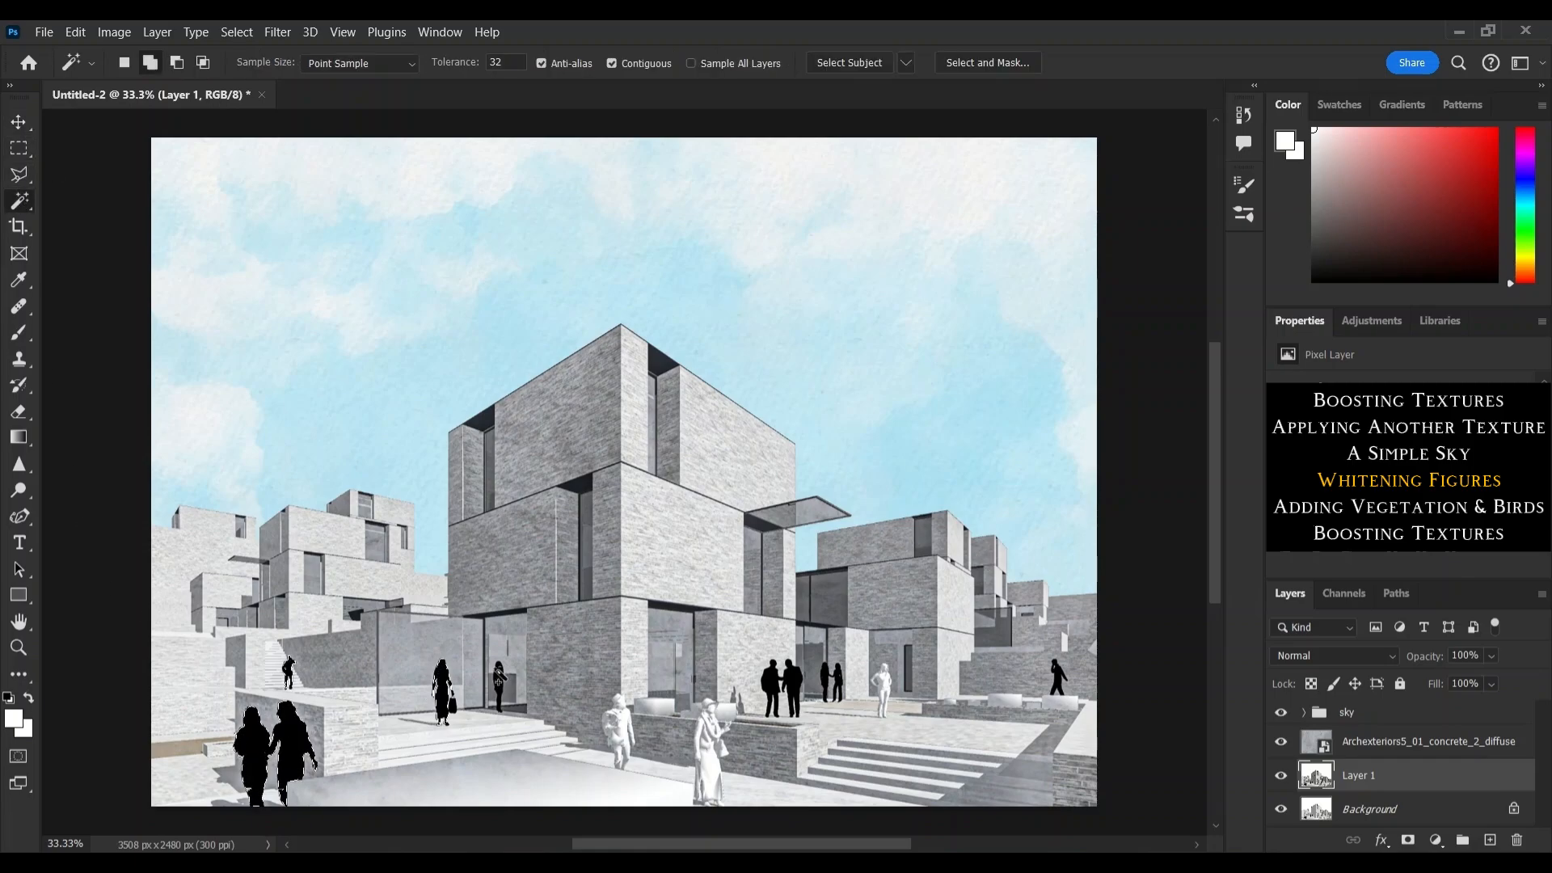
left_click(498, 686, "shift")
left_click(773, 680, "shift")
left_click(827, 679, "shift")
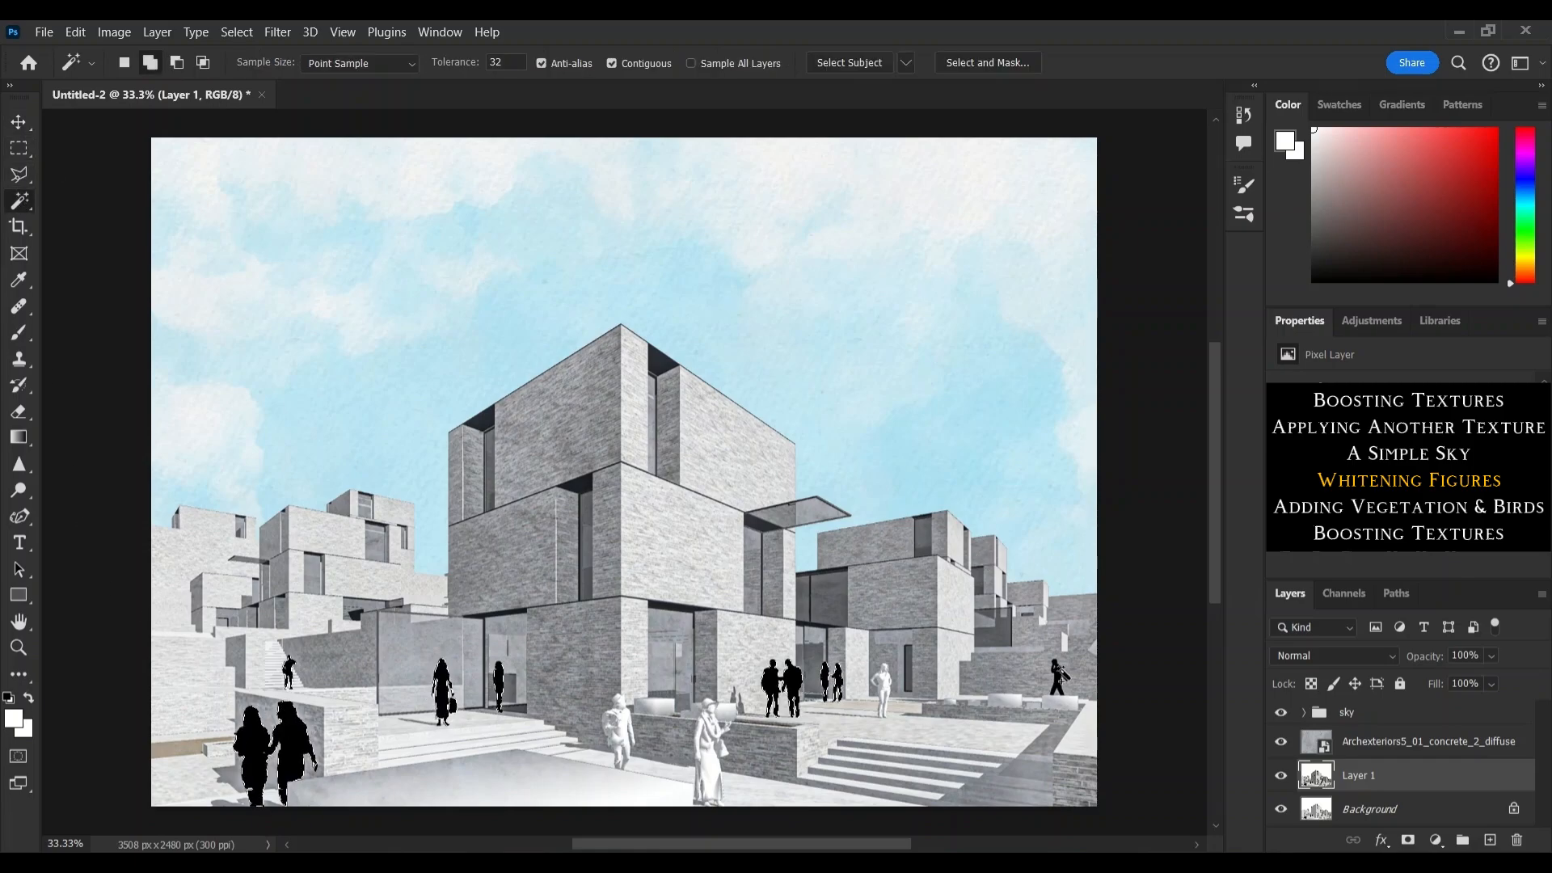
left_click(1057, 676, "shift")
Add a new layer above the sky group and paint the selected silhouettes white.
left_click(1368, 713)
left_click(1490, 840)
key("b")
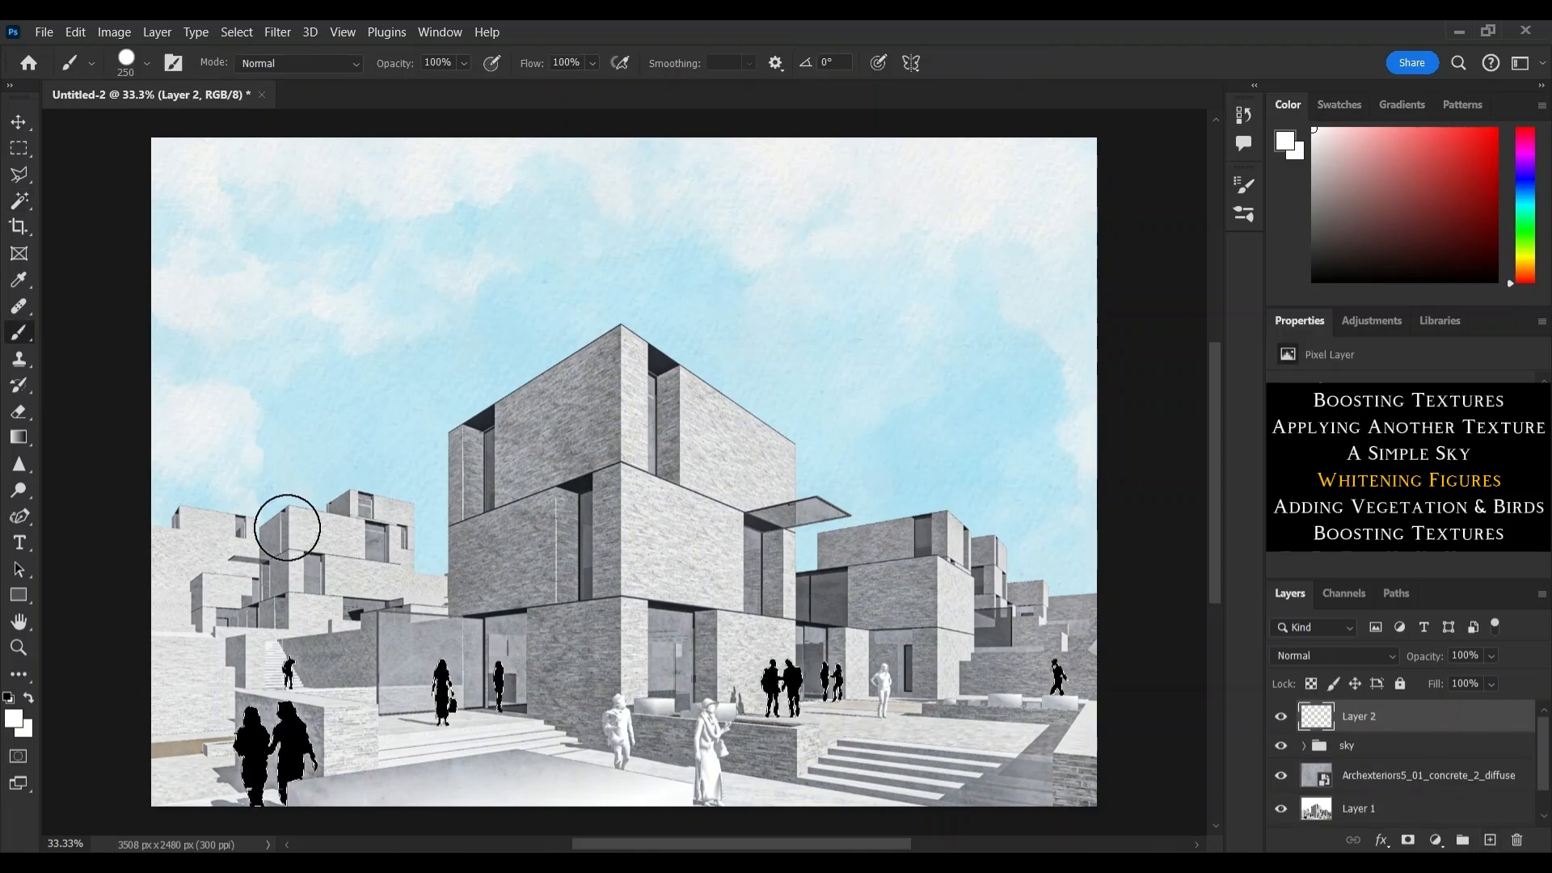
left_click_drag(285, 655, 268, 772)
mouse_move(475, 724)
left_mouse_down()
mouse_move(807, 728)
mouse_move(1060, 679)
left_mouse_up()
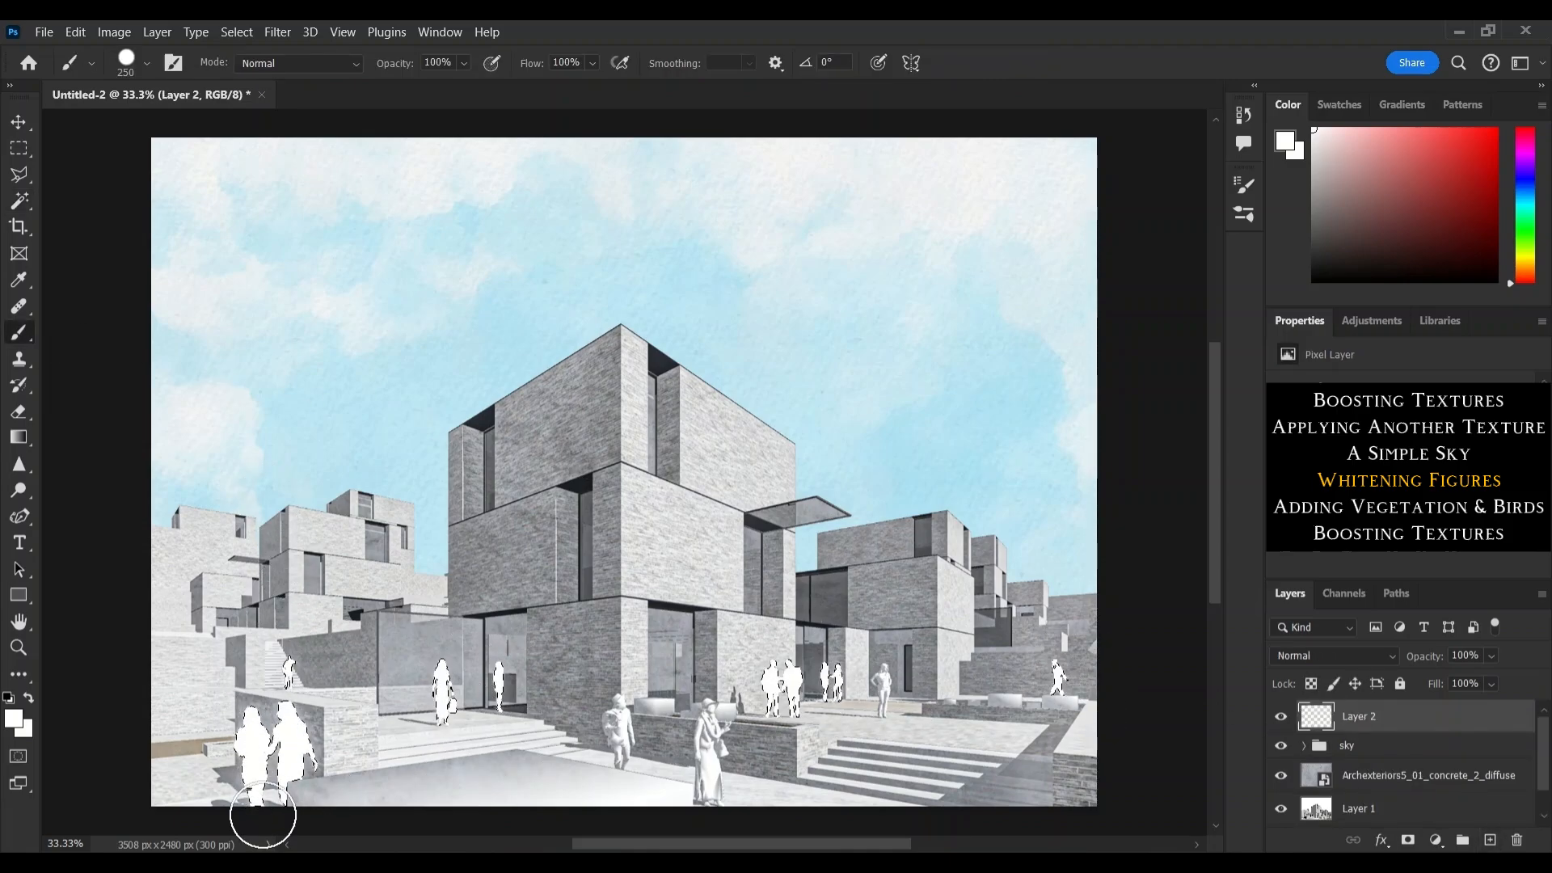
Rename the layer with the painted figures as white ppl.
left_click(18, 123)
double_click(1365, 717)
type("W")
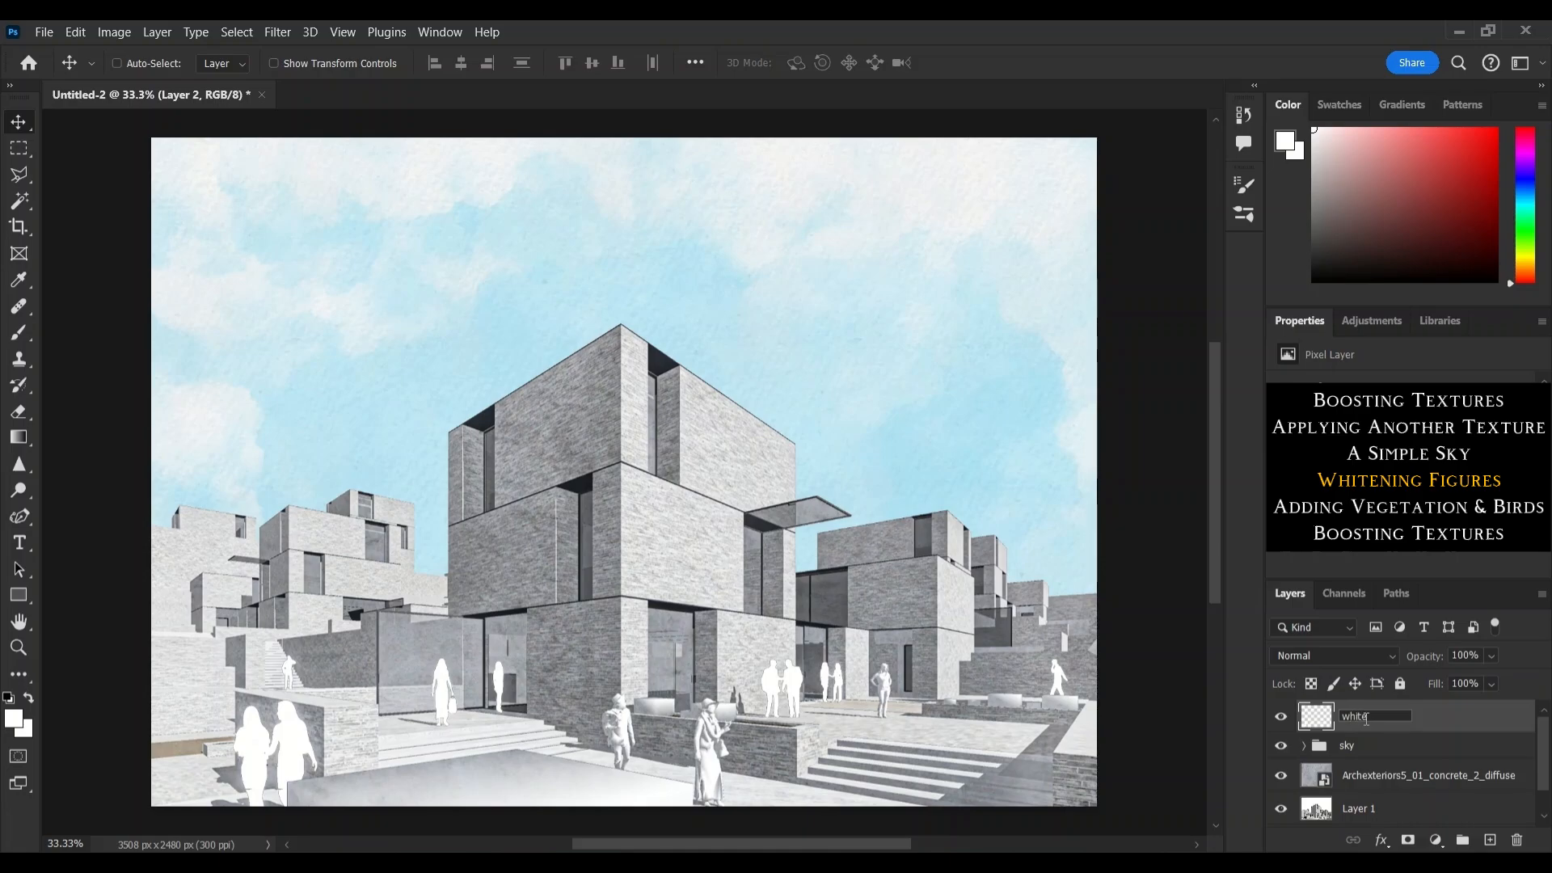
type("hite")
type("ppl")
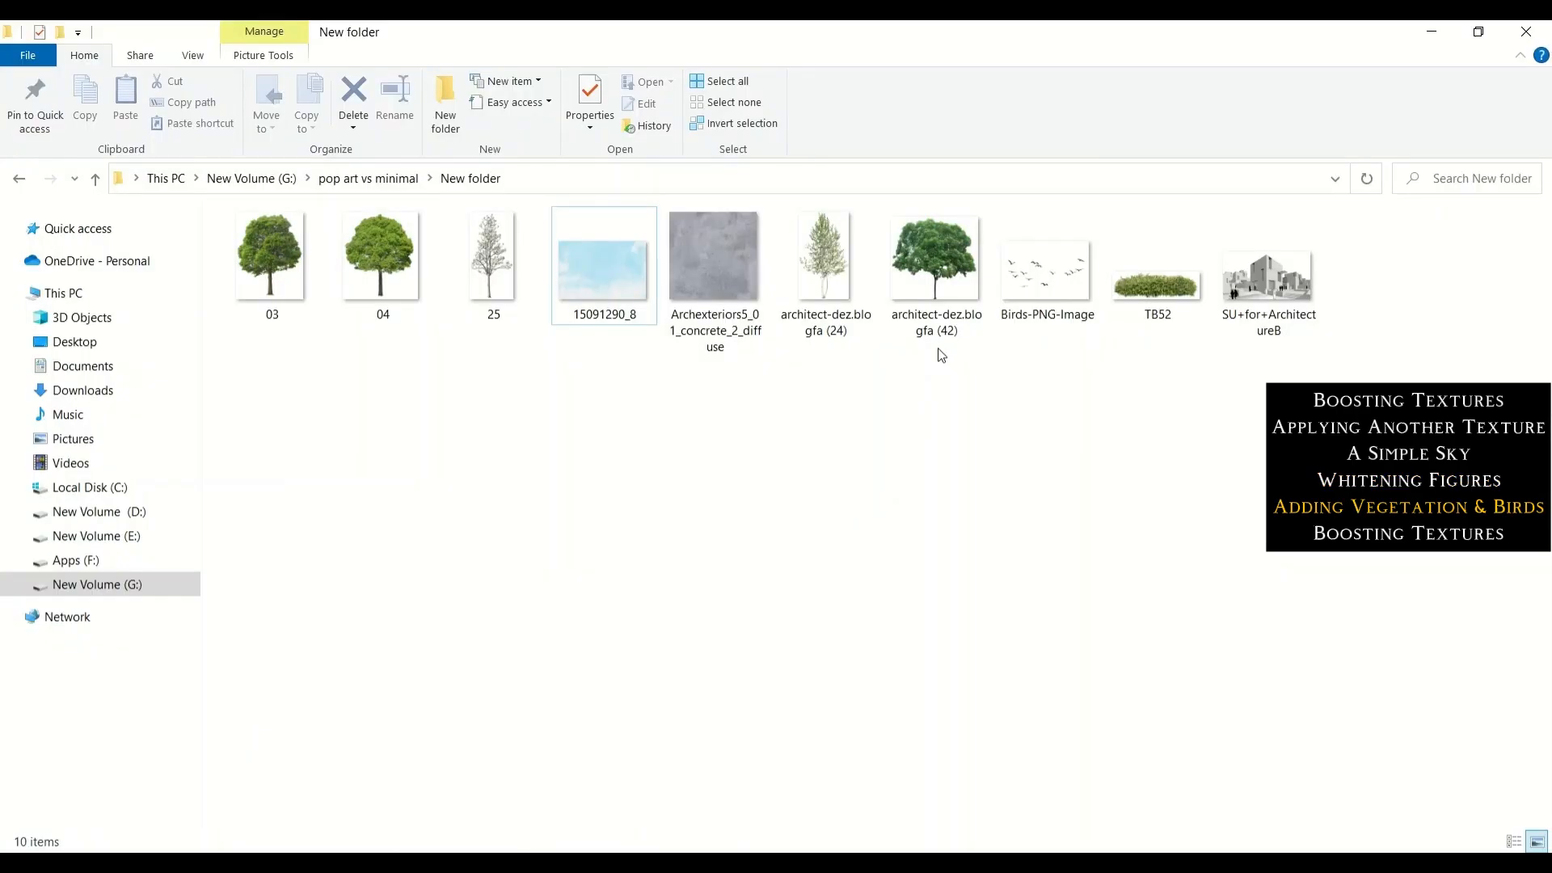
Place the TB52 hedge image, scale it to about 5% and set it on the low wall behind the foreground couple.
left_click_drag(1153, 285, 457, 690)
key("Return")
key("ctrl+t")
left_click_drag(624, 324, 624, 585)
left_click_drag(648, 597, 312, 677)
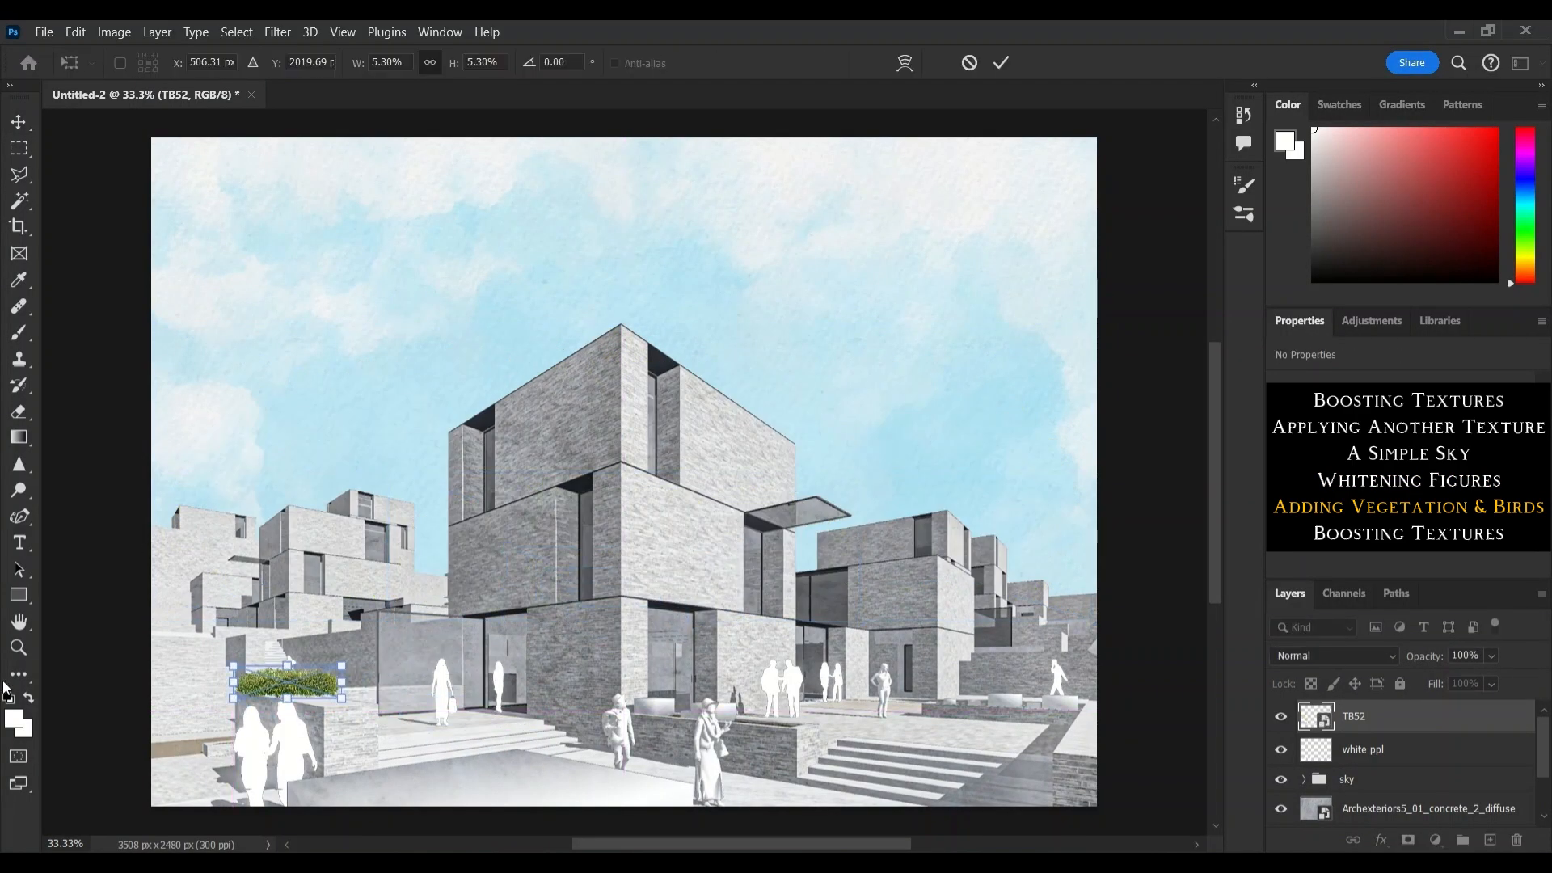
key("Return")
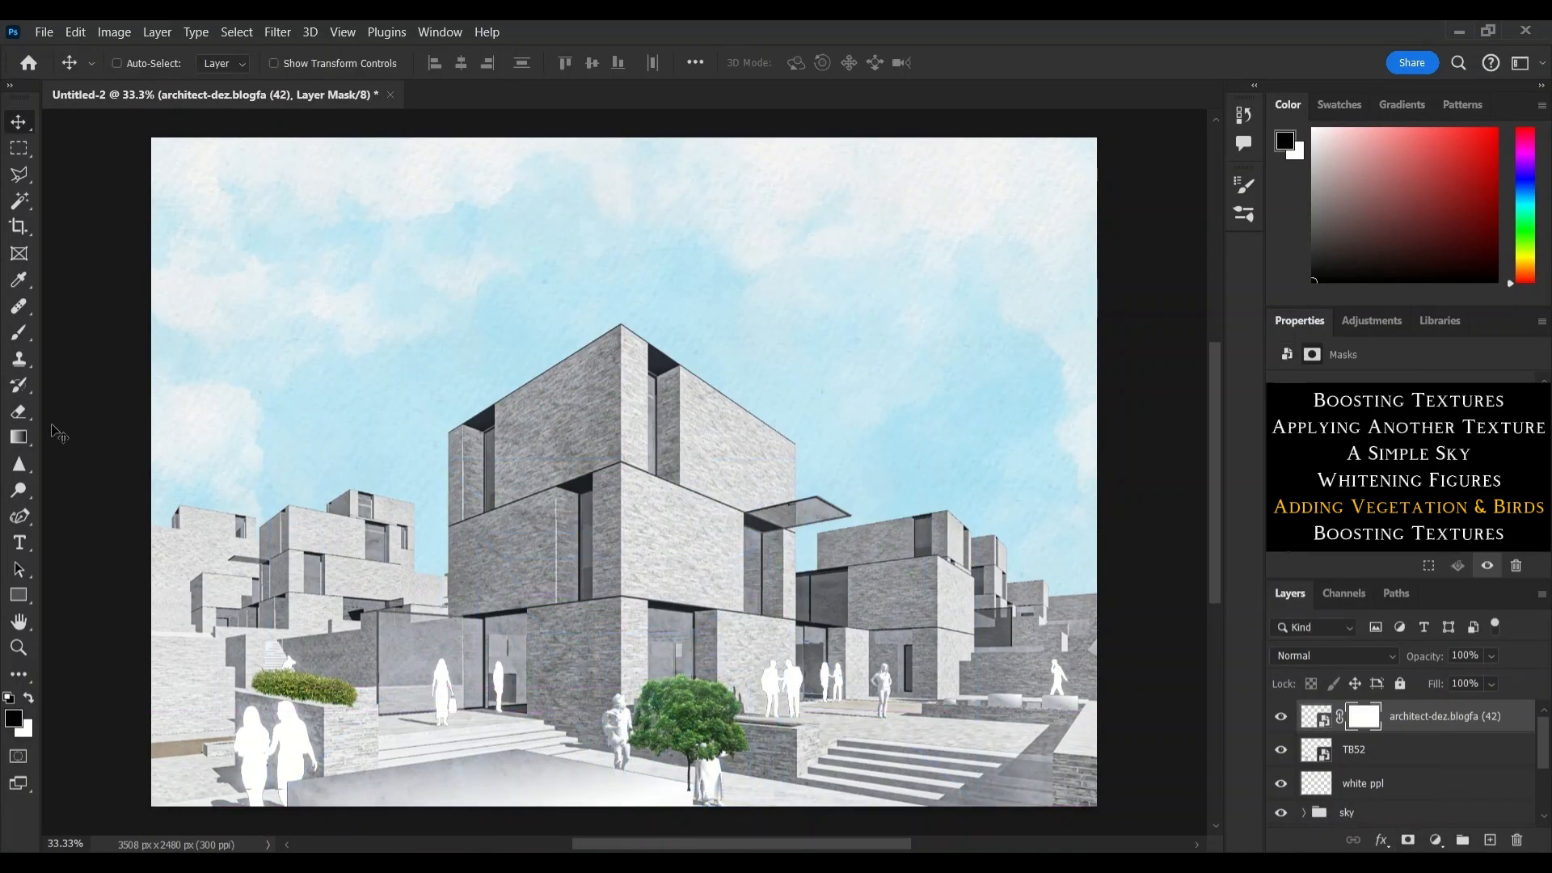
Mask the architect-dez.blogfa (42) tree and its copy into low shrubs on the central planter, keeping the statue-like woman in front clear.
key("b")
mouse_move(631, 752)
left_mouse_down()
mouse_move(739, 755)
mouse_move(622, 753)
left_mouse_up()
key("v")
key("ctrl+t")
mouse_move(688, 677)
left_mouse_down()
mouse_move(741, 707)
mouse_move(712, 714)
left_mouse_up()
key("Return")
key("b")
left_click(1364, 717)
left_click(1364, 751)
left_click(711, 710)
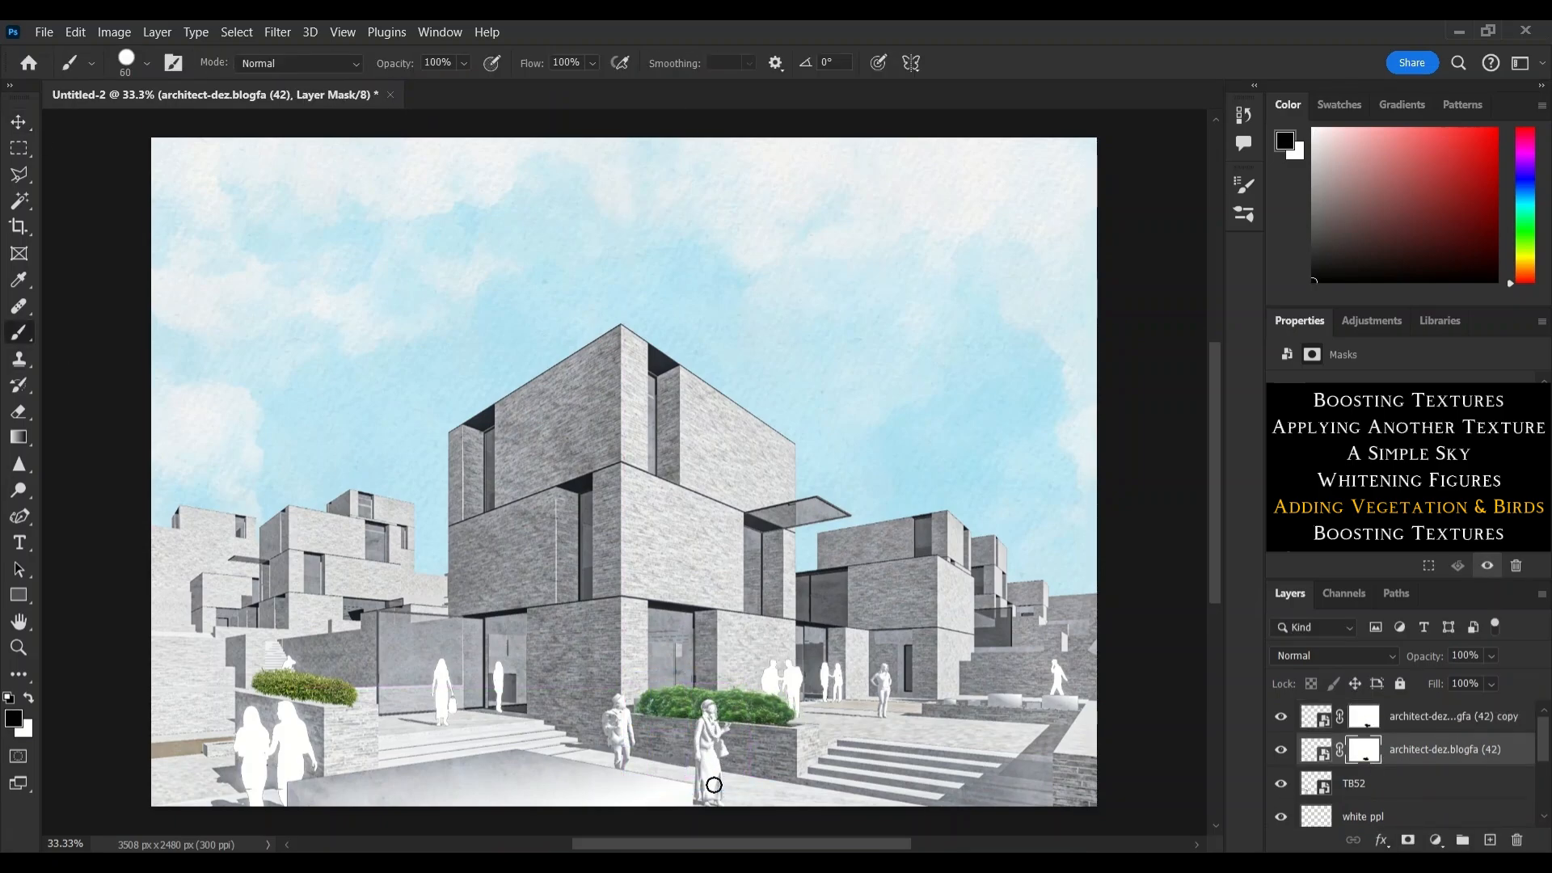
left_click(1316, 717)
Place tree image 03 at about 8% scale on the planter near the picture's right edge and mask it down to a bush.
key("alt+Tab")
left_click_drag(270, 254, 598, 566)
left_click_drag(625, 138, 624, 684)
left_click_drag(623, 725, 1049, 714)
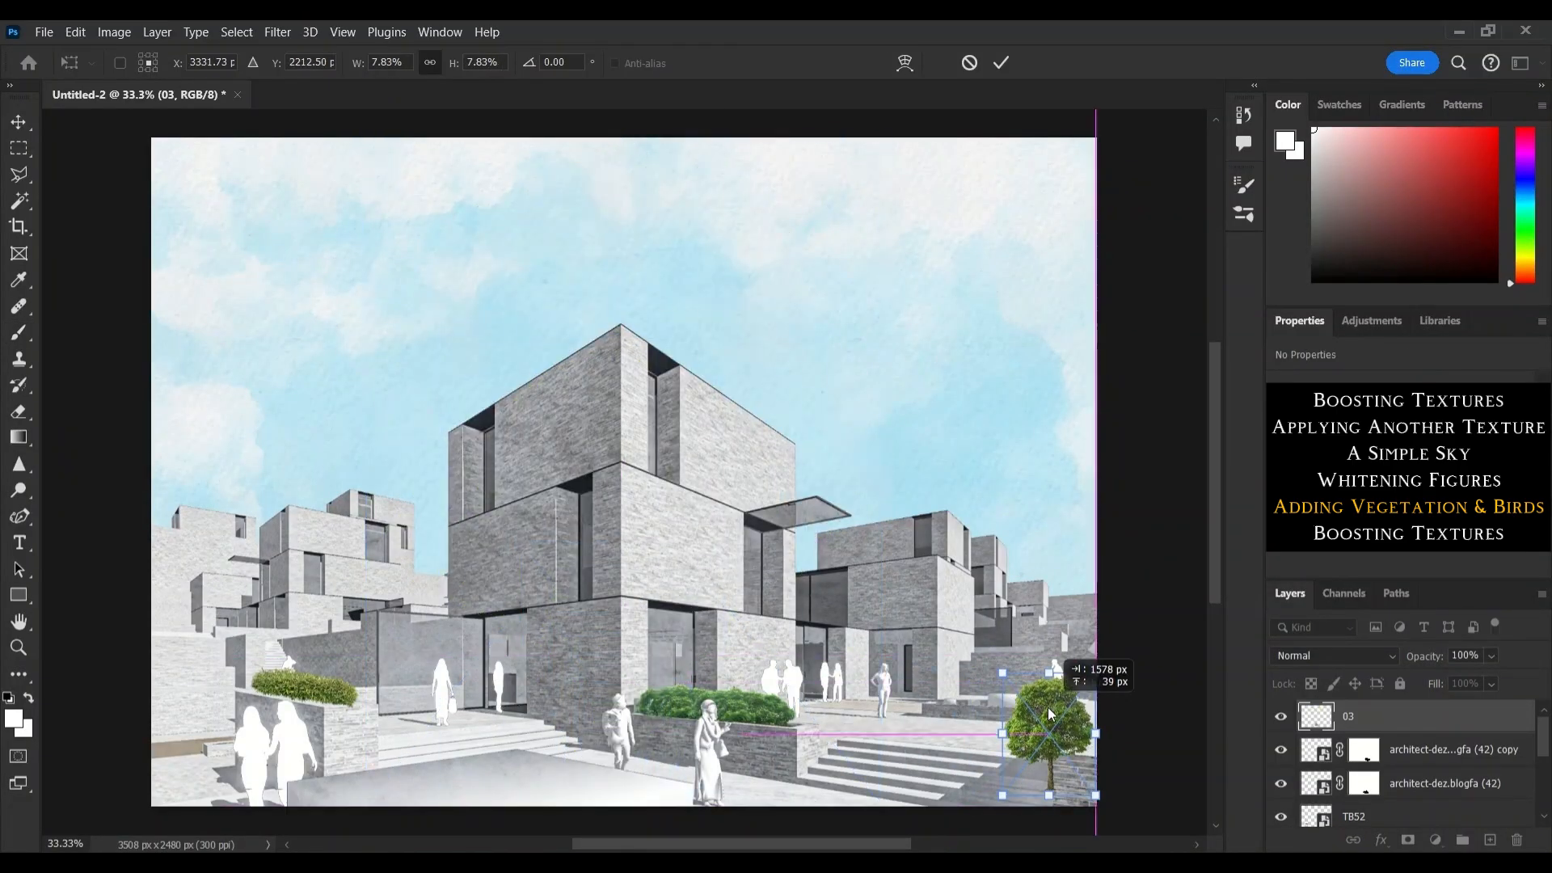
key("Return")
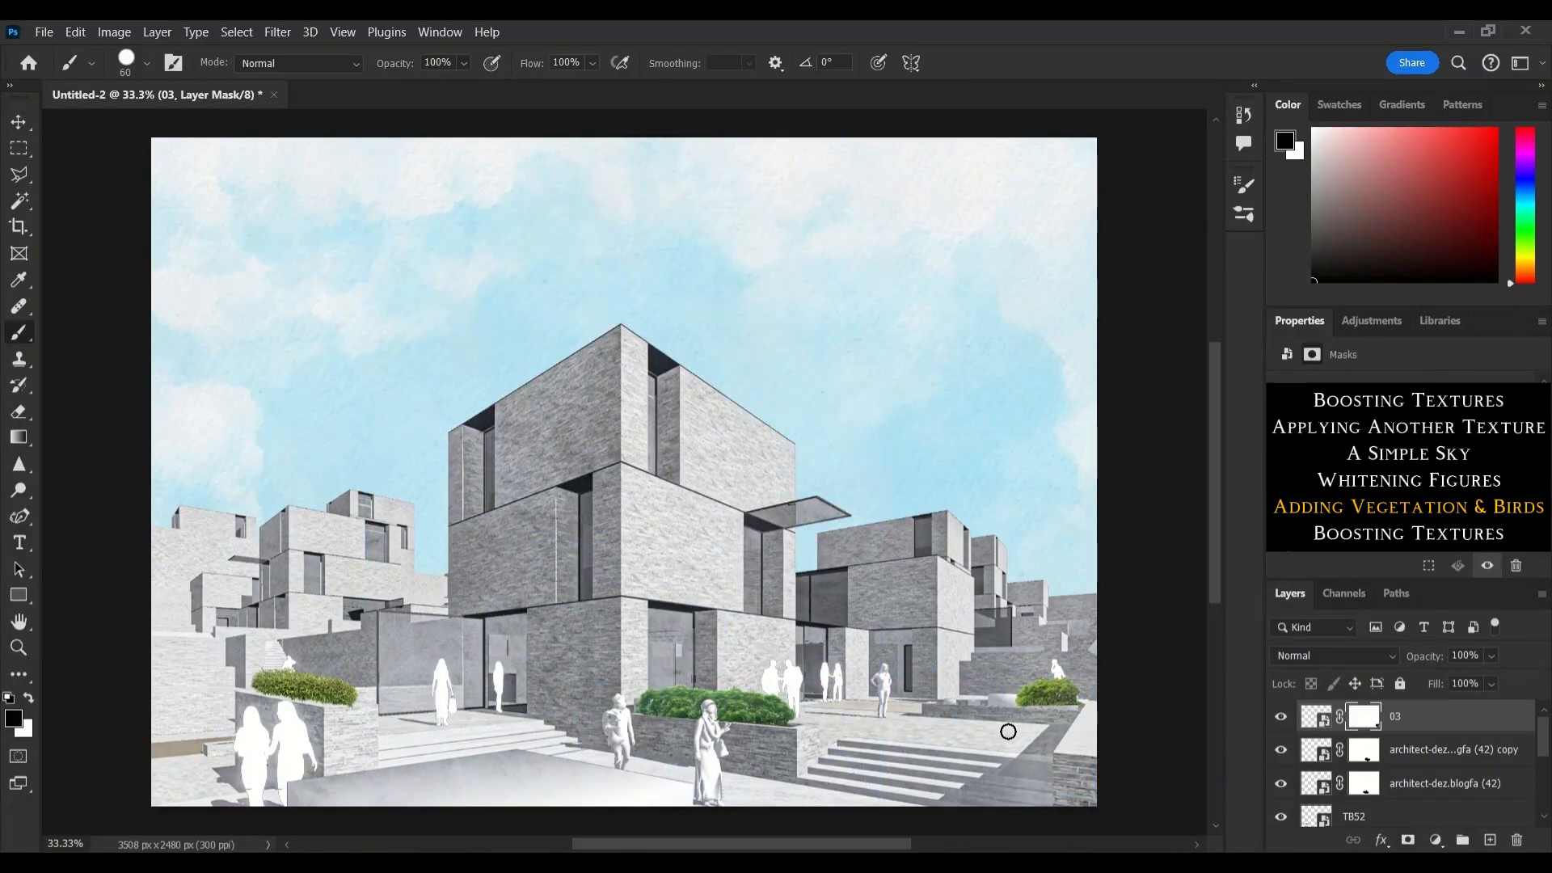
key("v")
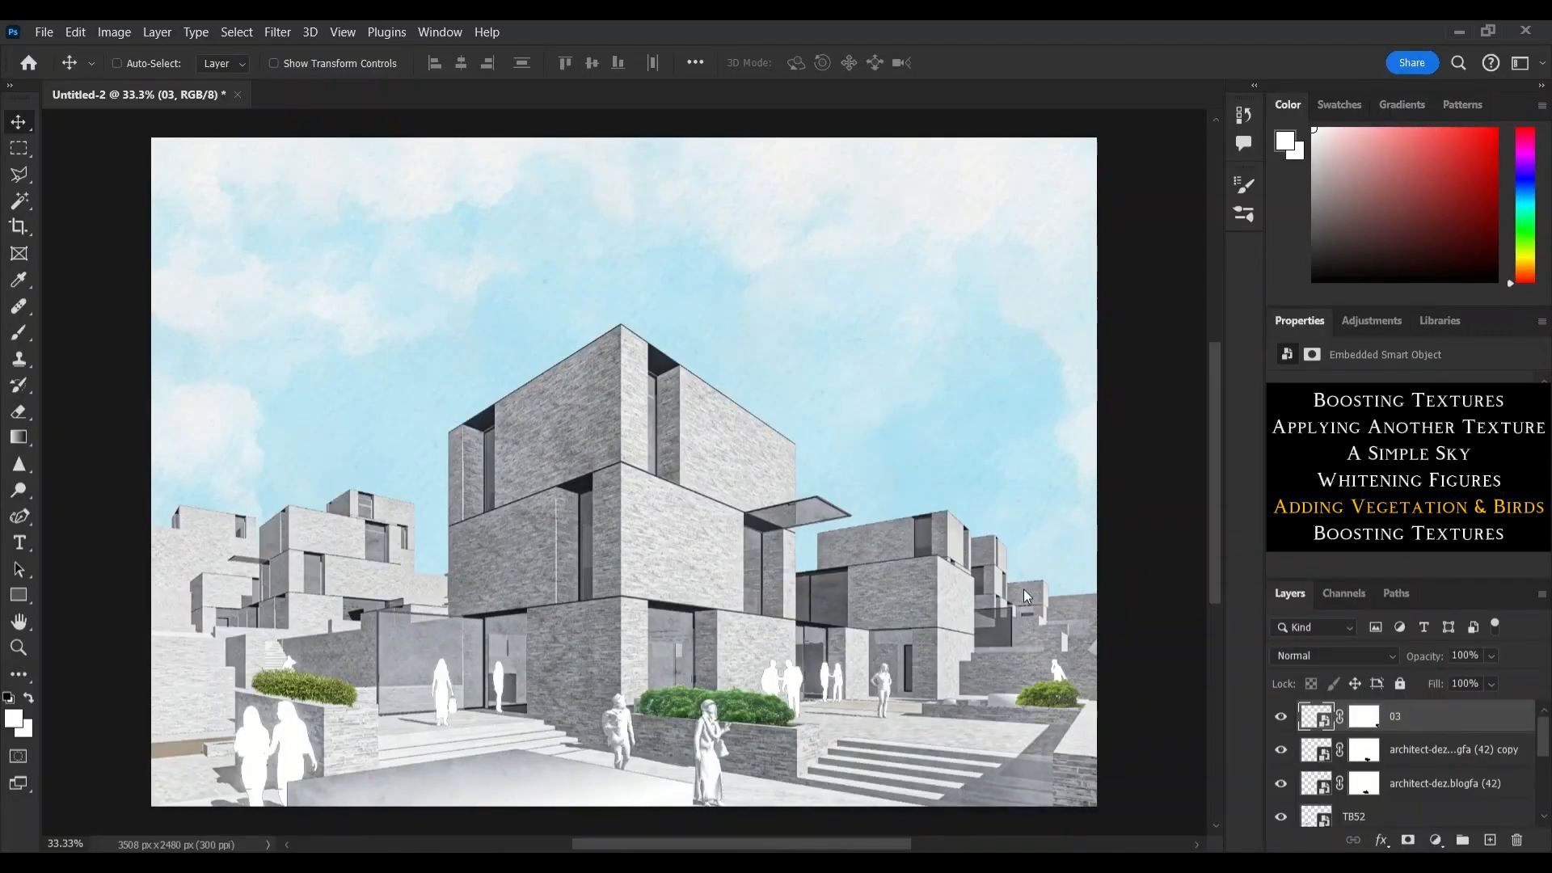
Frame the picture with tree architect-dez.blogfa (24) at the right edge and tree 25 at the left, and group the vegetation as trees.
left_click_drag(954, 525, 1121, 553)
key("Return")
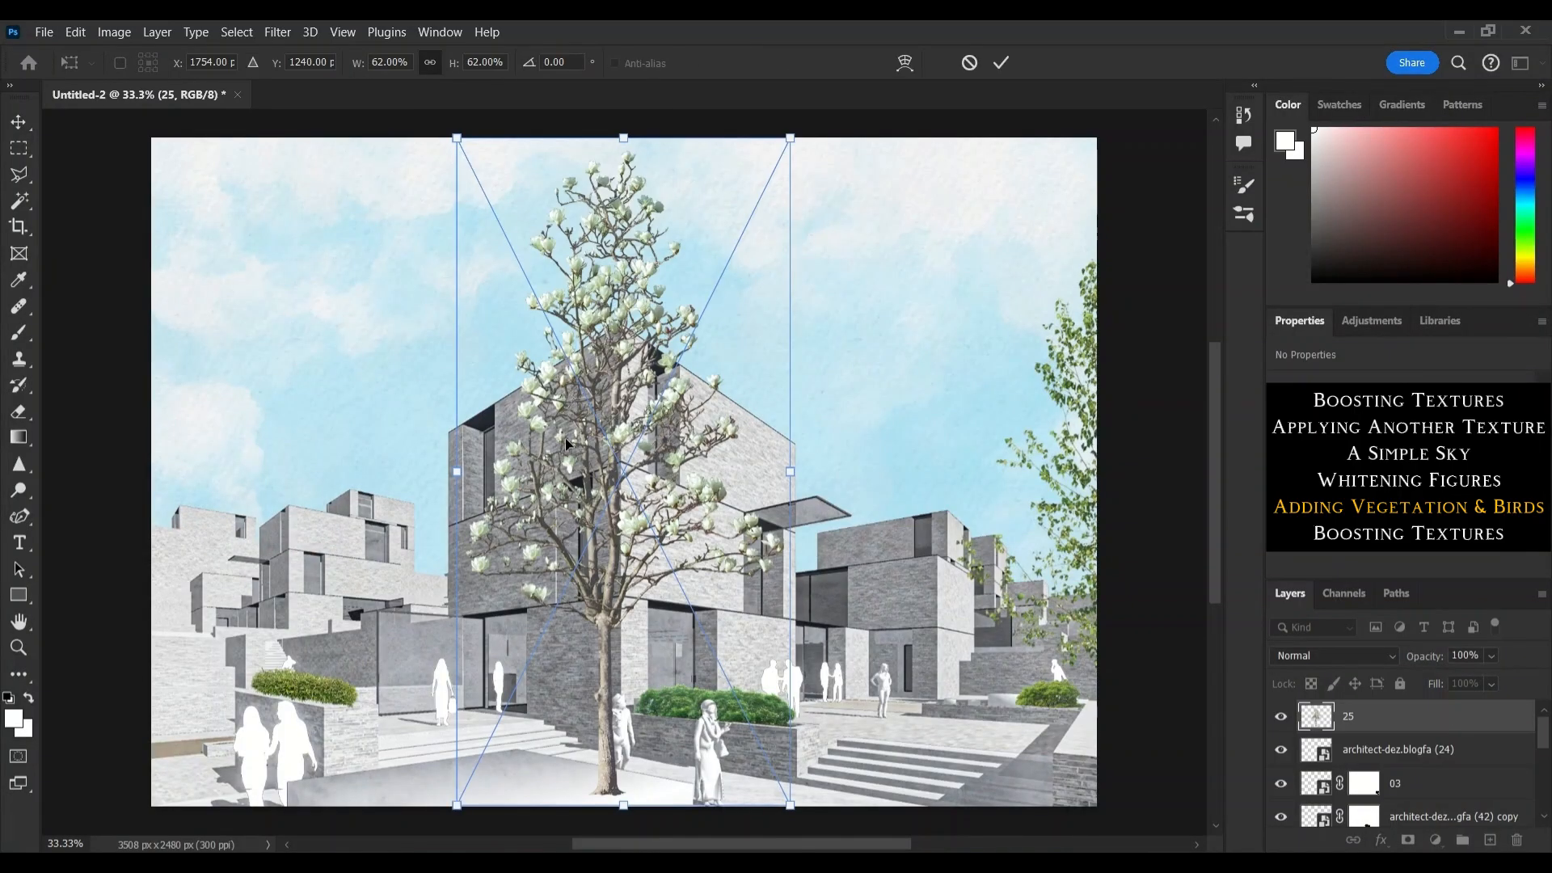
left_click_drag(582, 485, 190, 452)
key("Return")
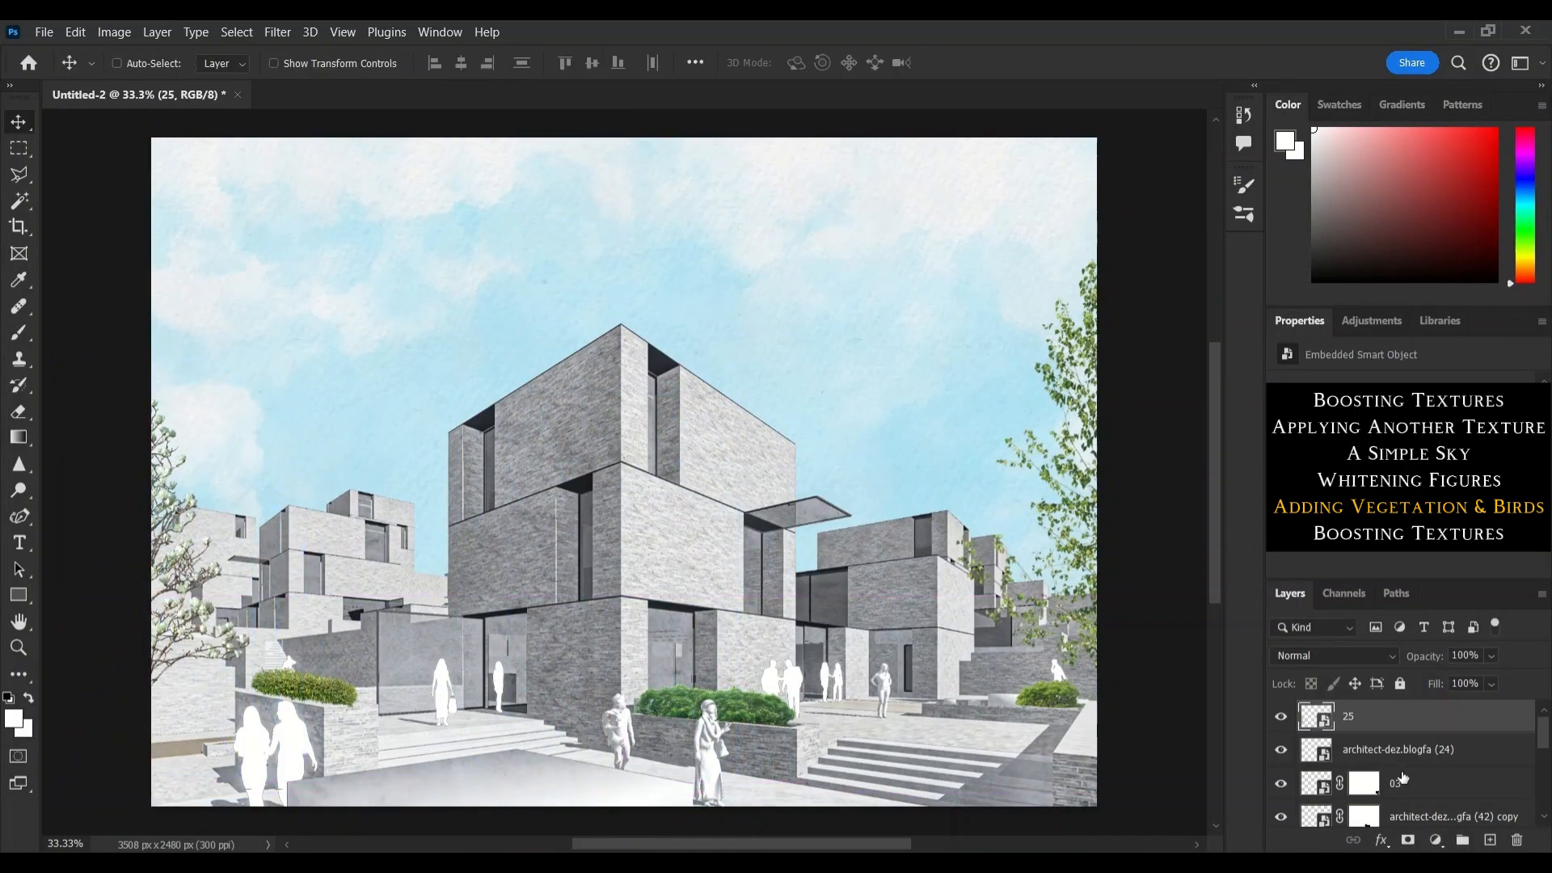
left_click(1386, 793, "shift")
key("ctrl+g")
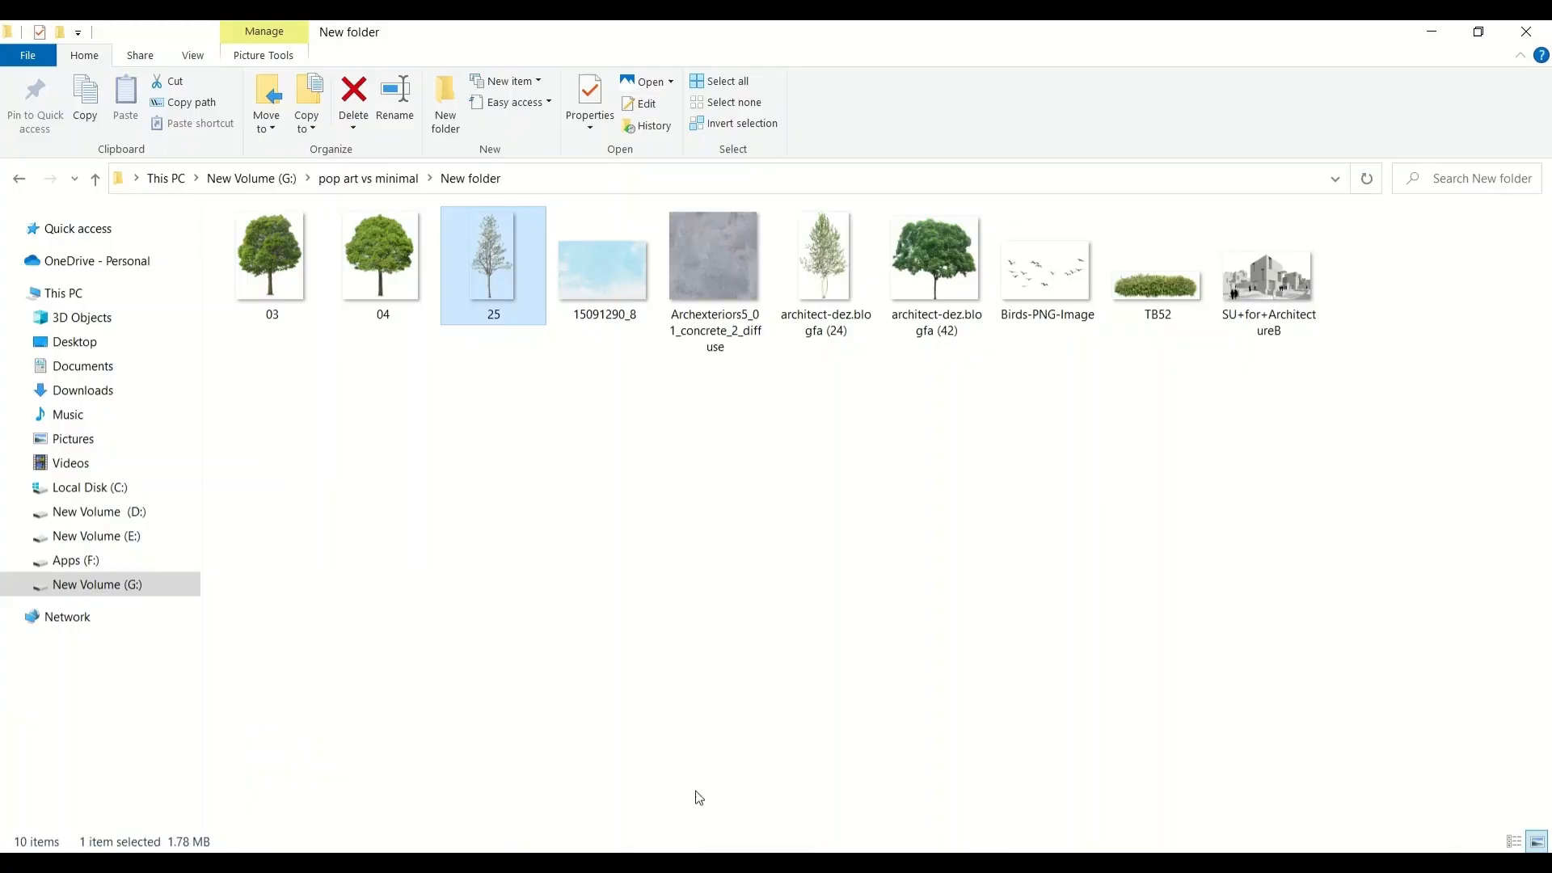
Place Birds-PNG-Image at about 16% scale in the sky to the upper right of the main building.
left_click(1035, 323)
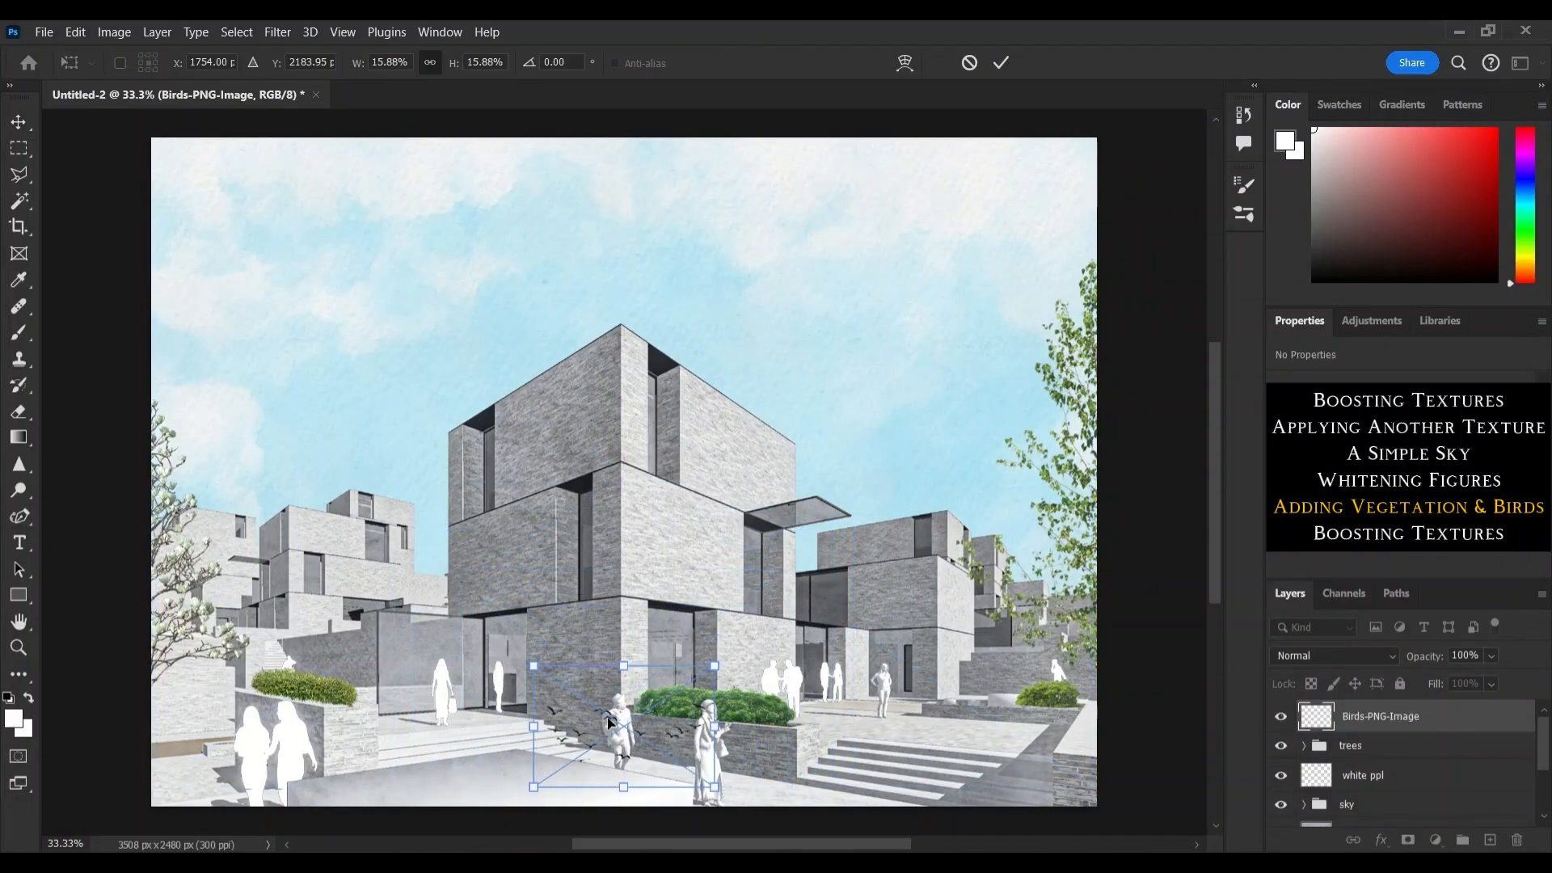
left_click_drag(610, 722, 795, 292)
key("Return")
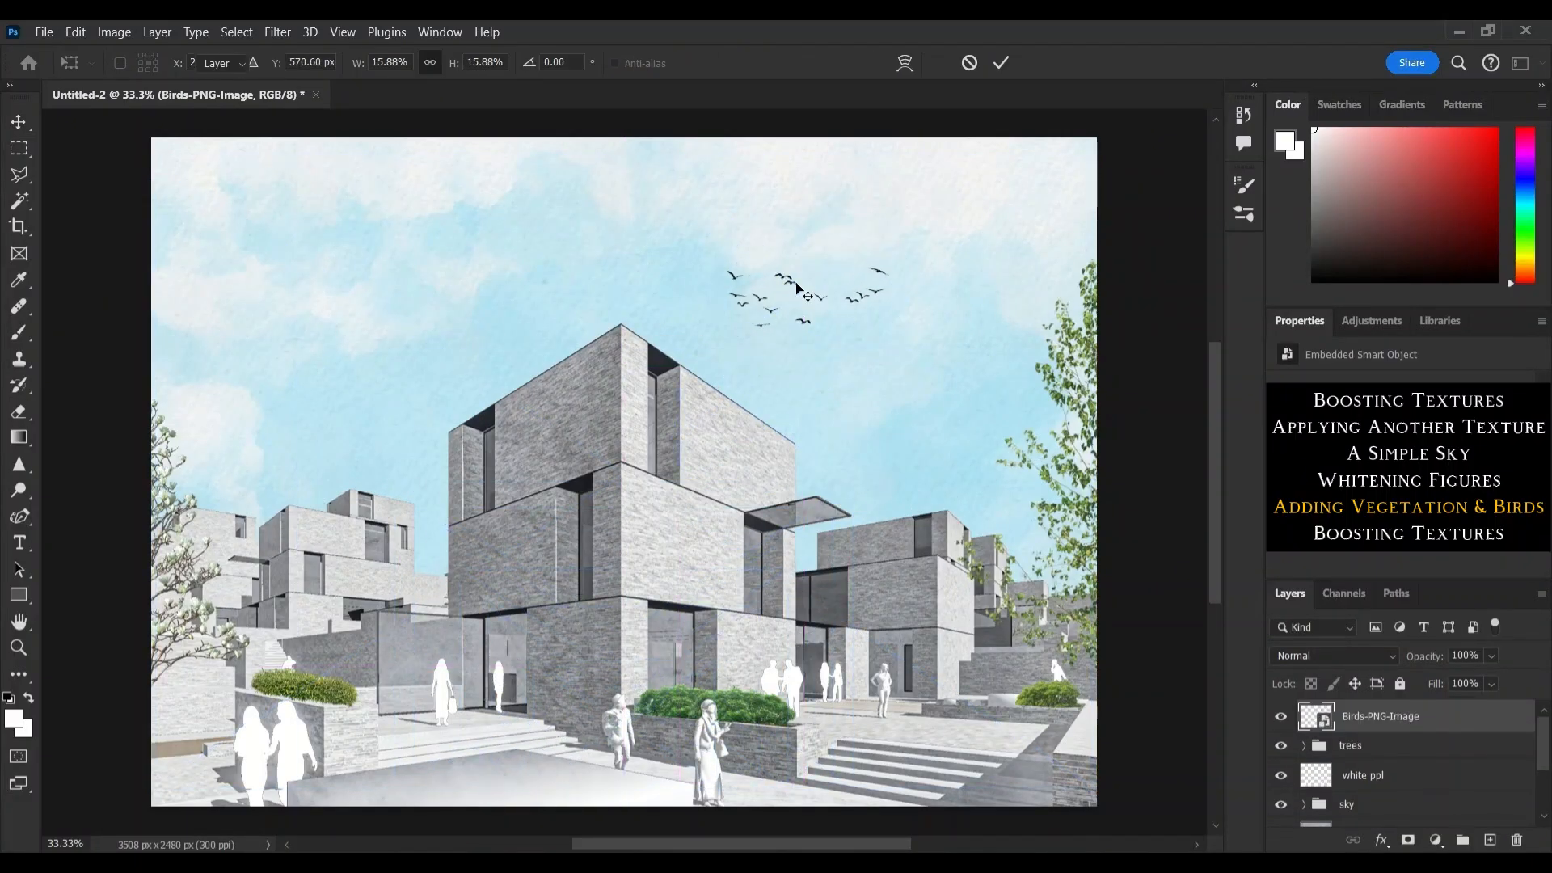
Stamp all visible layers into a new layer and boost its Texture with the Camera Raw filter.
key("ctrl+shift+alt+e")
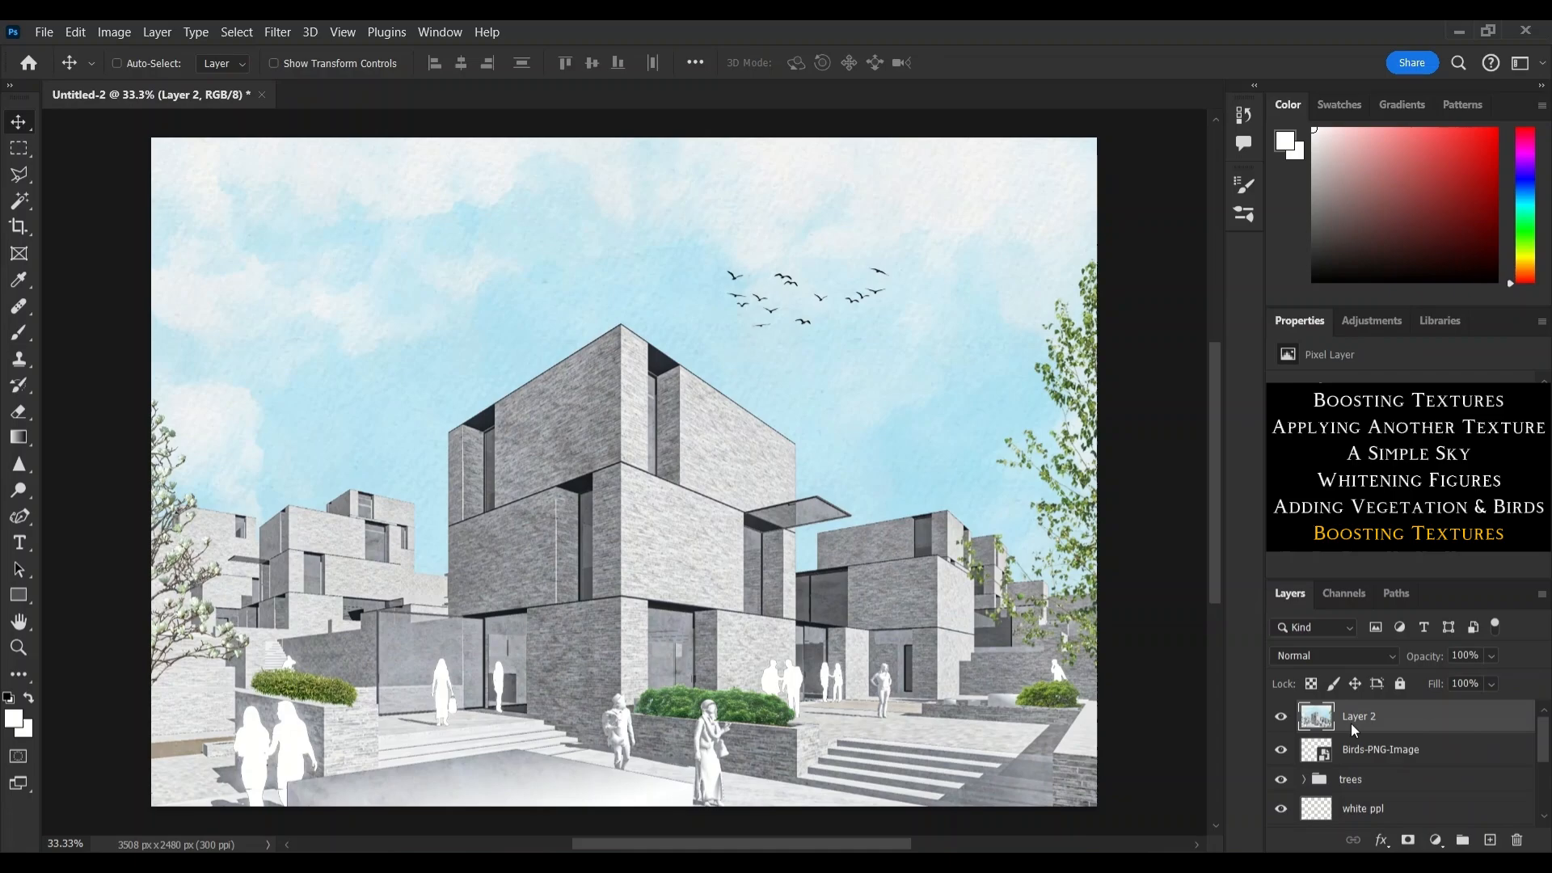
left_click(291, 31)
left_click(323, 170)
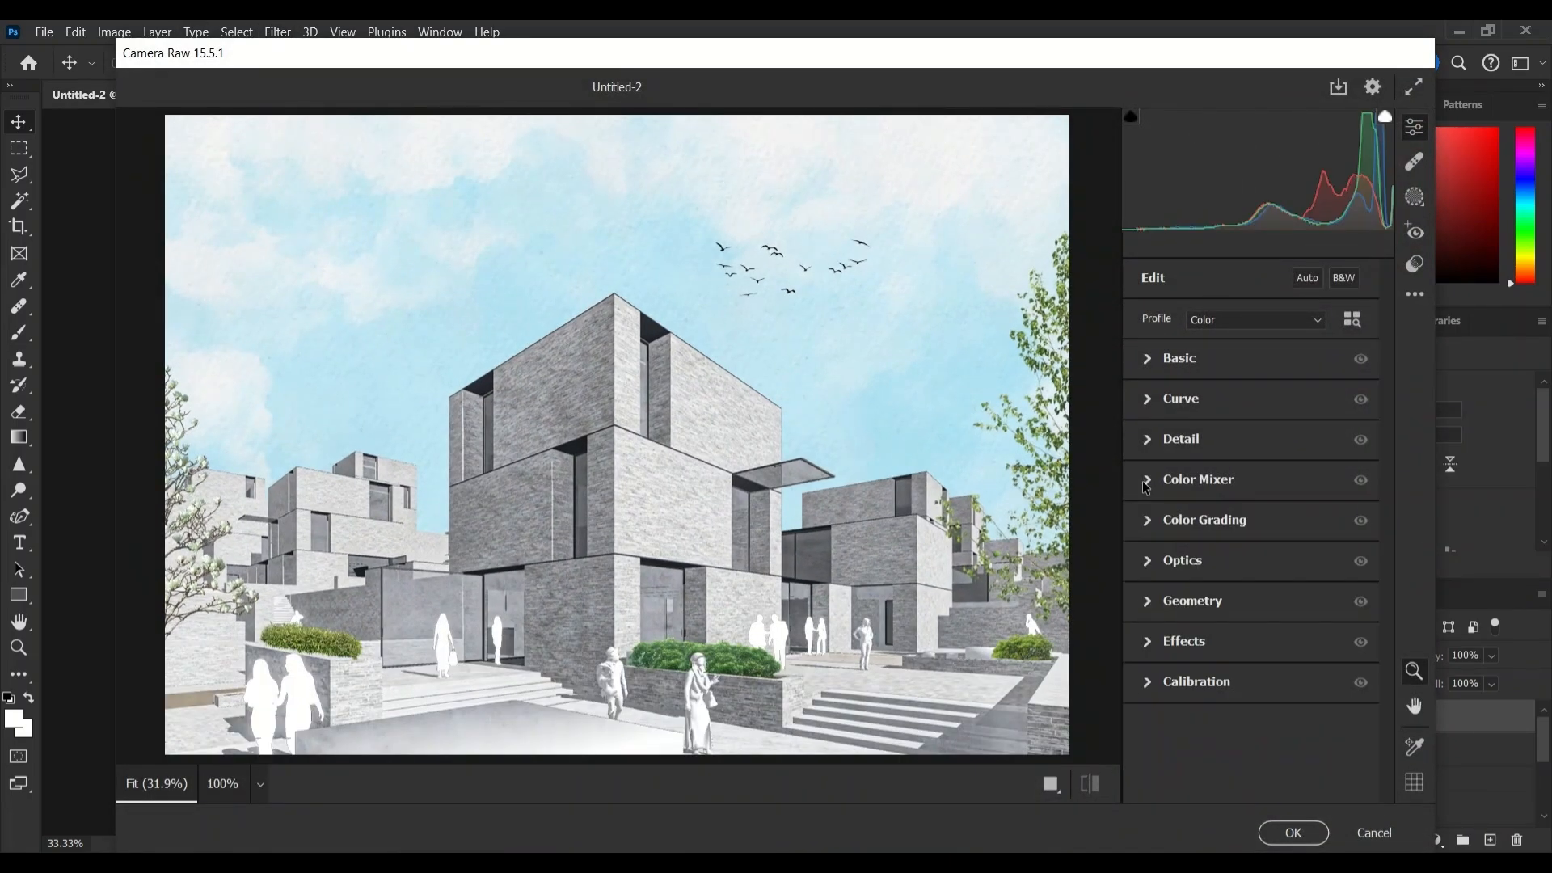
left_click(1162, 359)
left_click_drag(1252, 648, 1310, 651)
left_click(1293, 833)
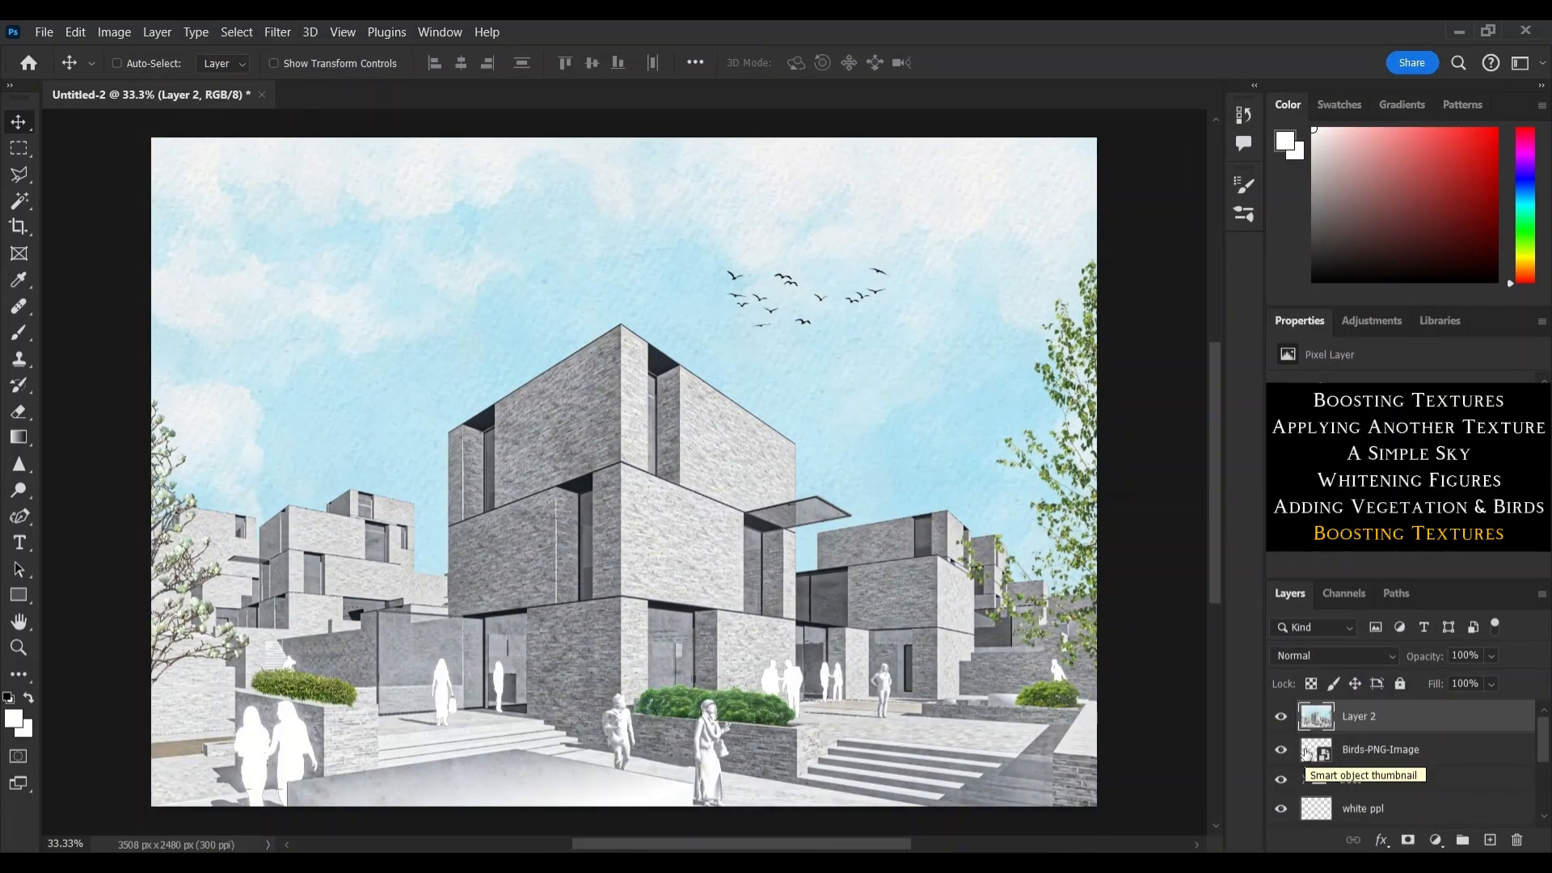